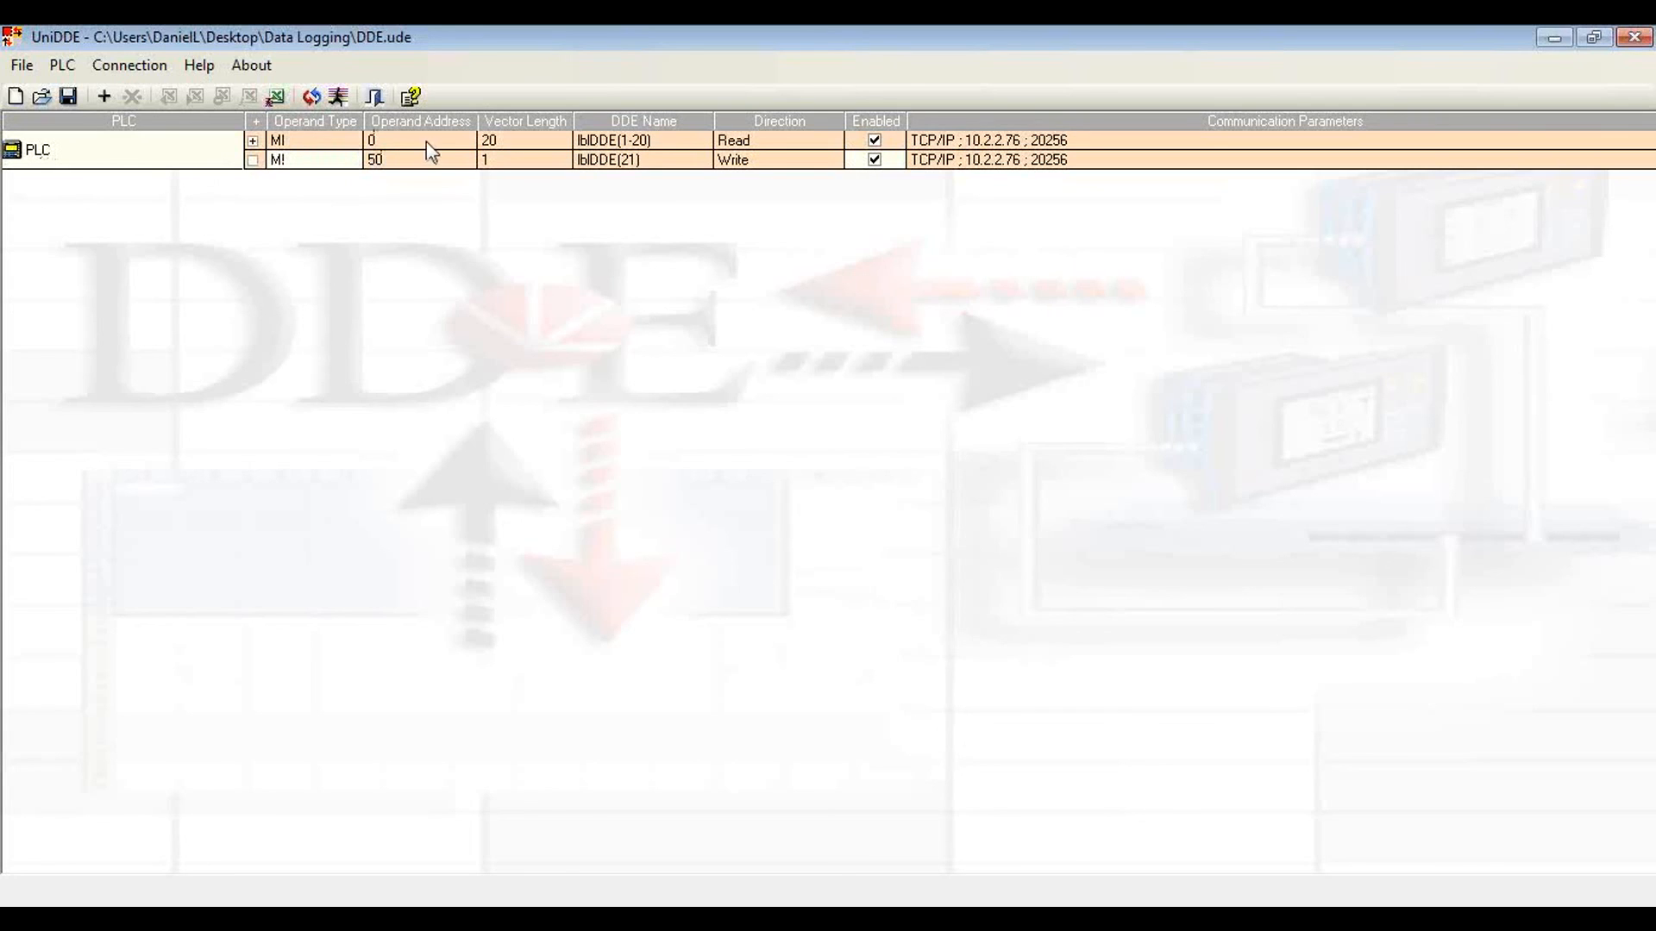
Step: Review the PLC communication and operand settings of the MI 0 read entry and the MI 50 write entry
{"action": "double_click", "coordinate": [537, 140]}
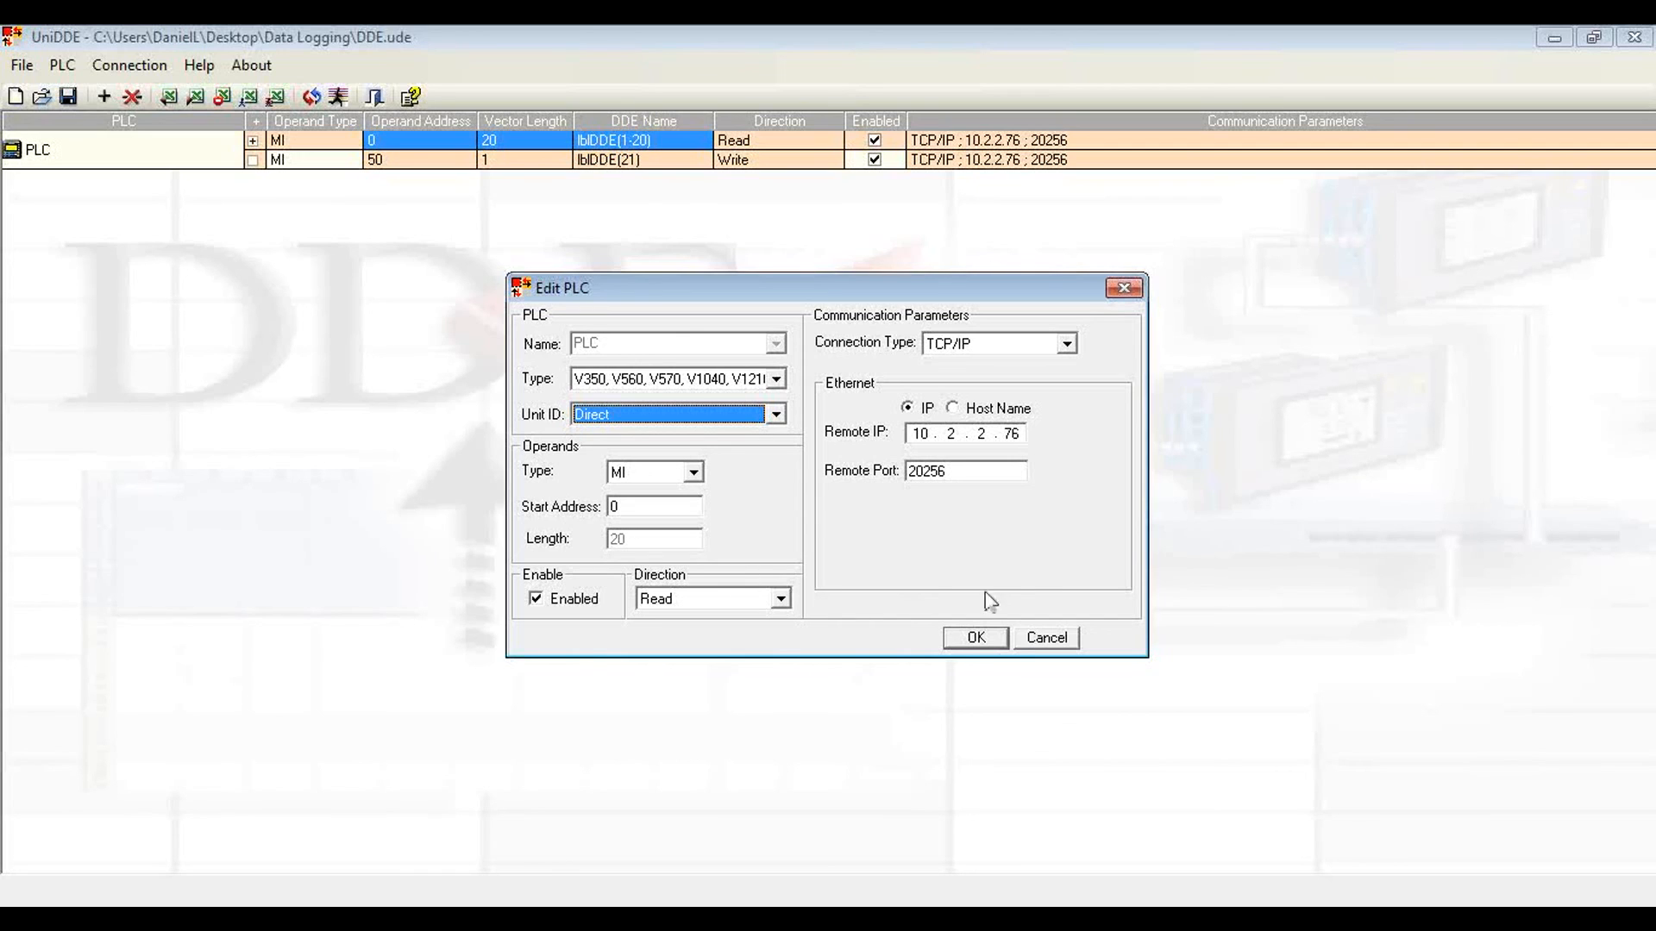
{"action": "left_click", "coordinate": [975, 638]}
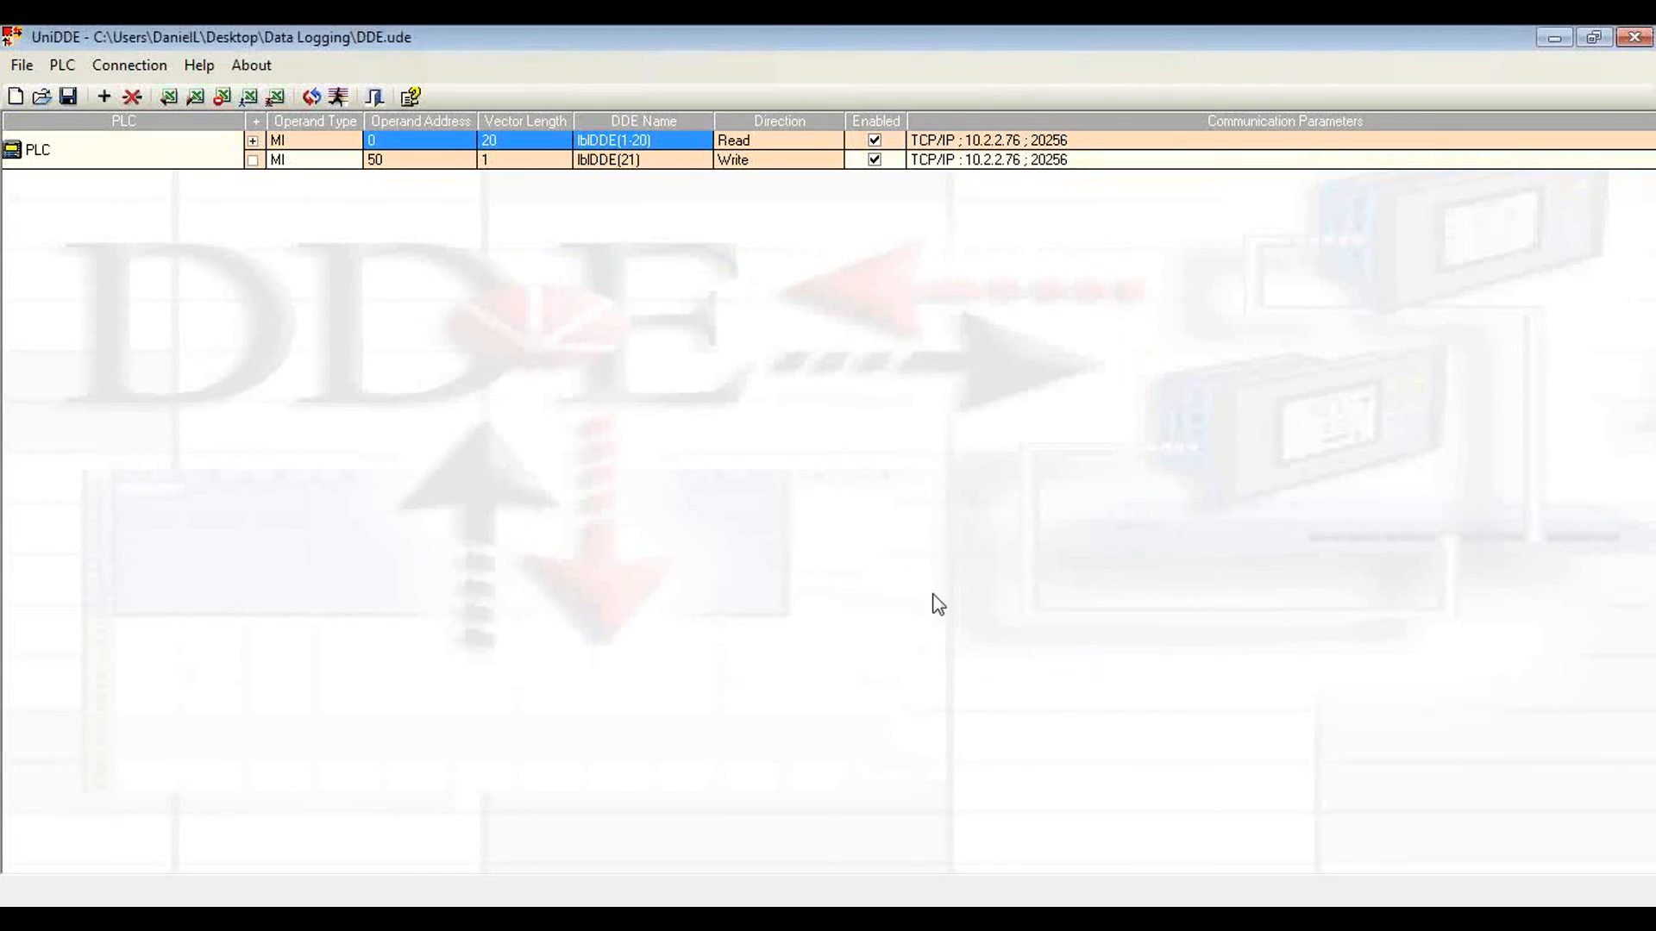
{"action": "left_click", "coordinate": [614, 163]}
{"action": "double_click", "coordinate": [614, 162]}
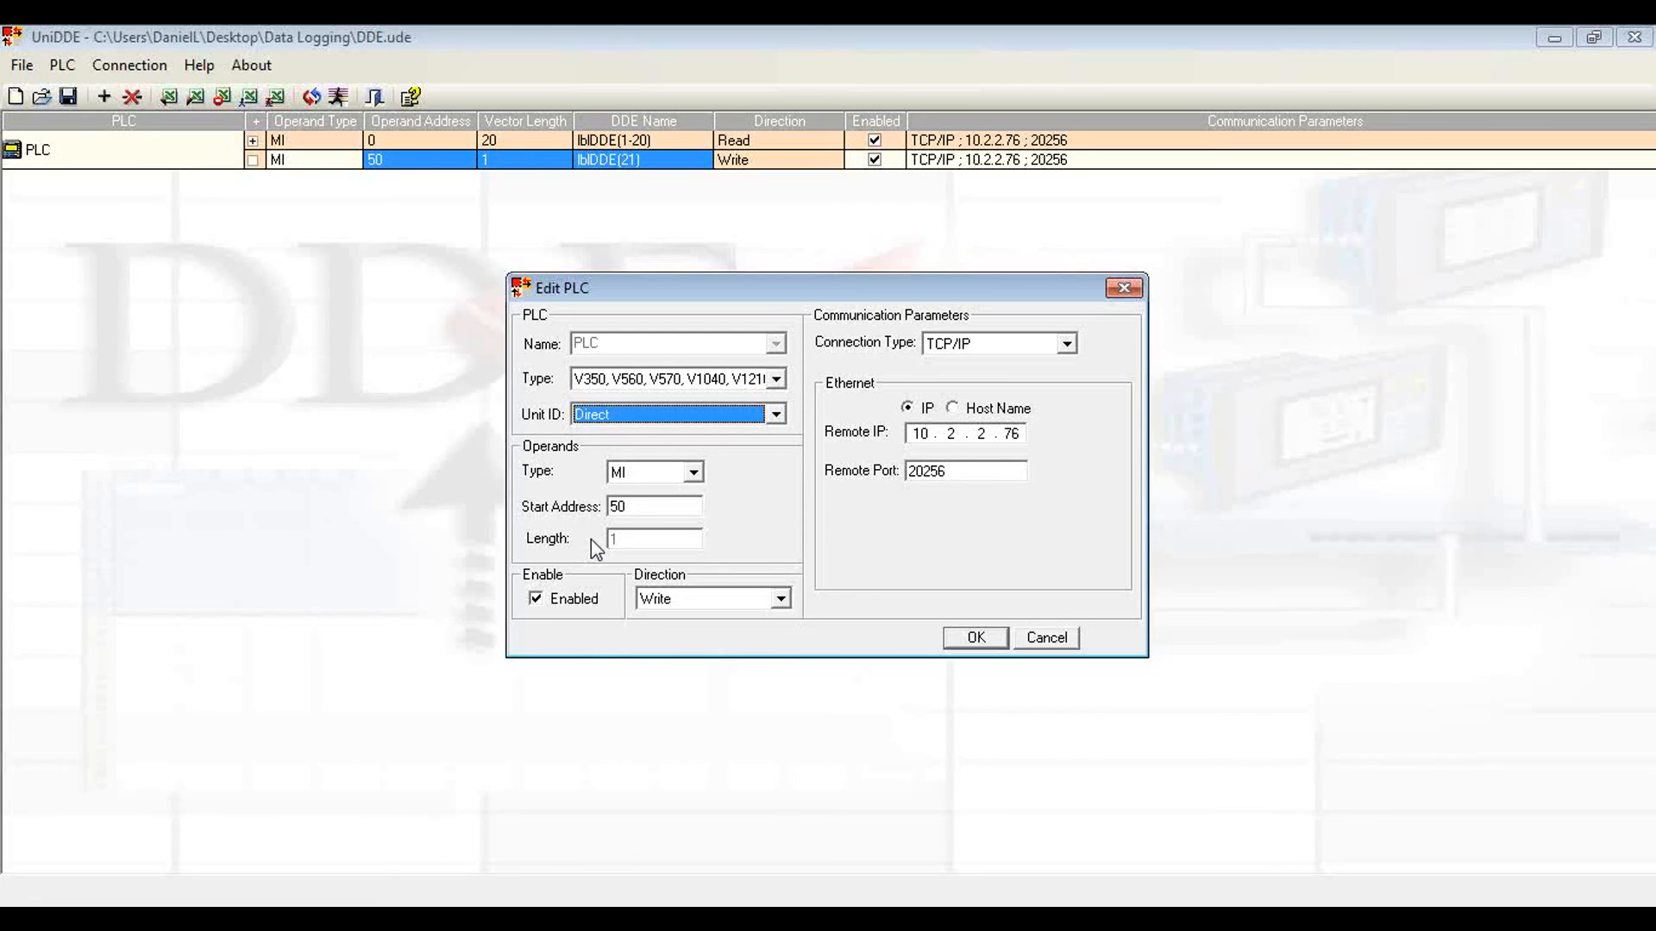
{"action": "left_click", "coordinate": [982, 640]}
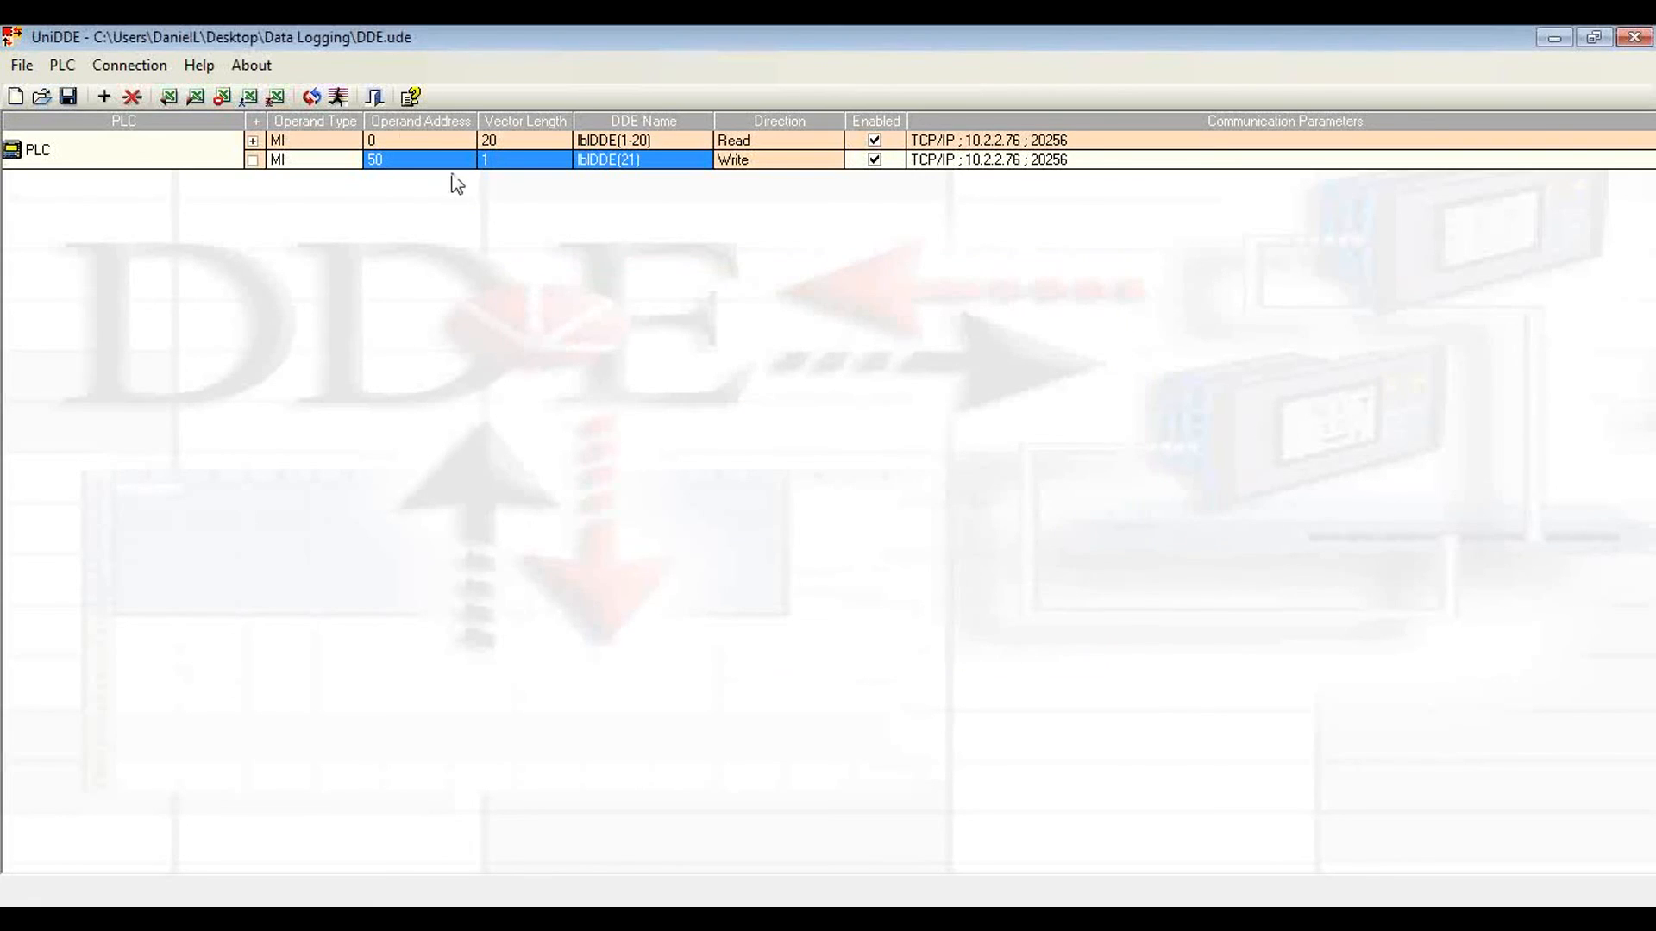
Step: Start the DDE communication with the PLC and switch to the Excel for DDE workbook
{"action": "left_click", "coordinate": [343, 98]}
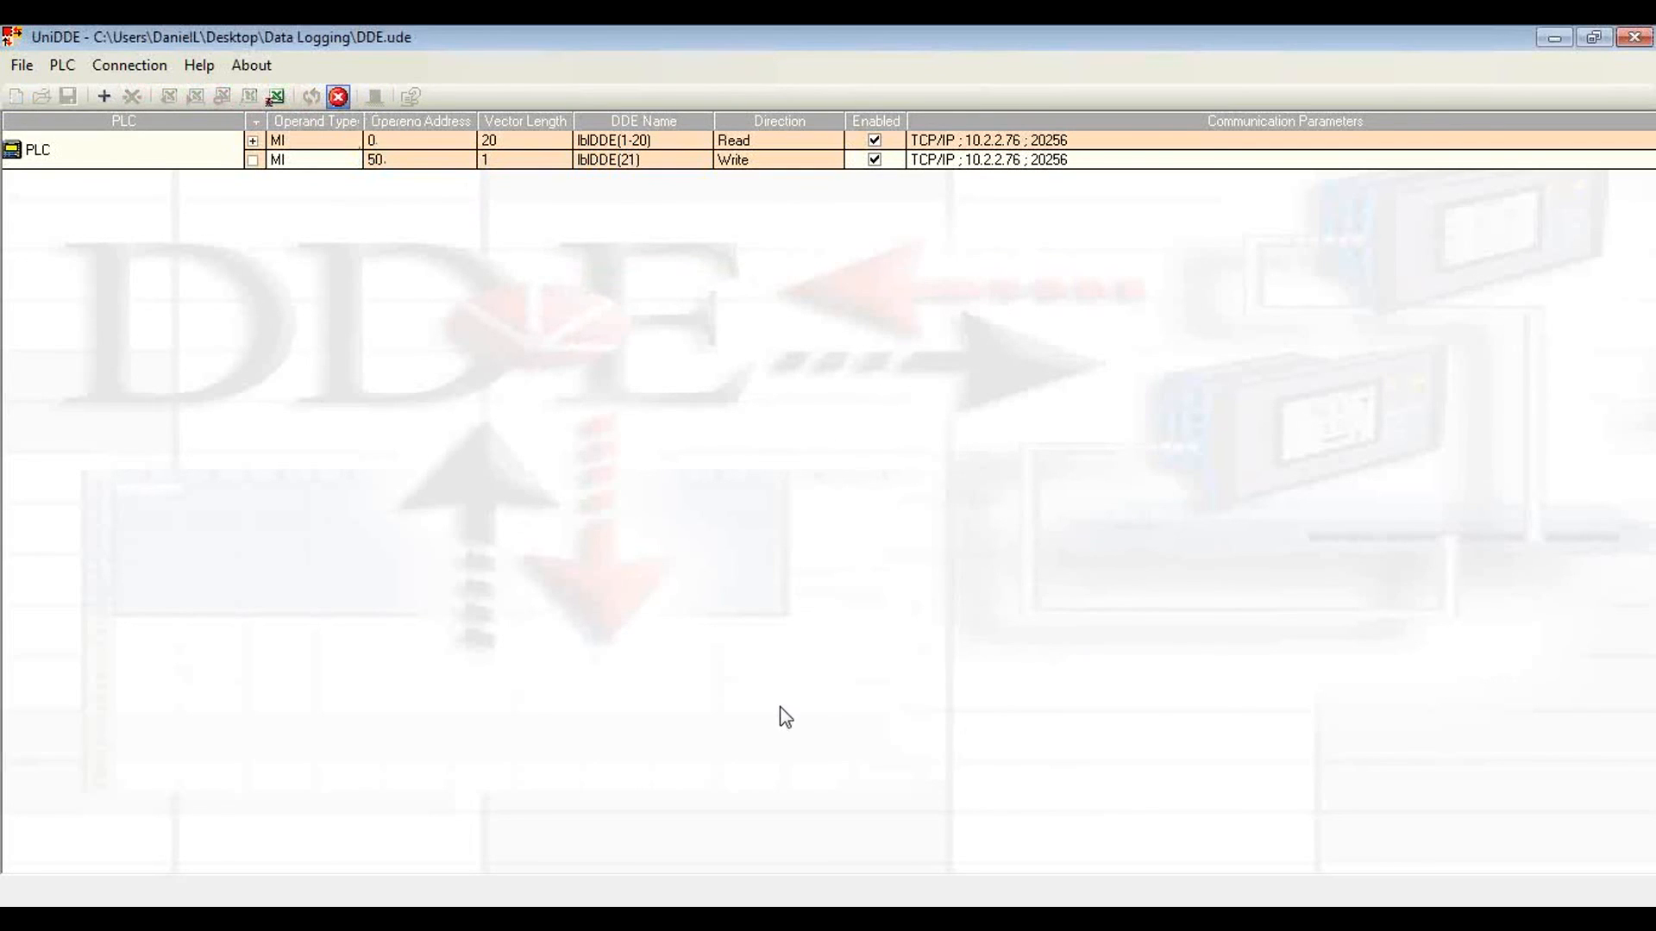
{"action": "left_click", "coordinate": [832, 903]}
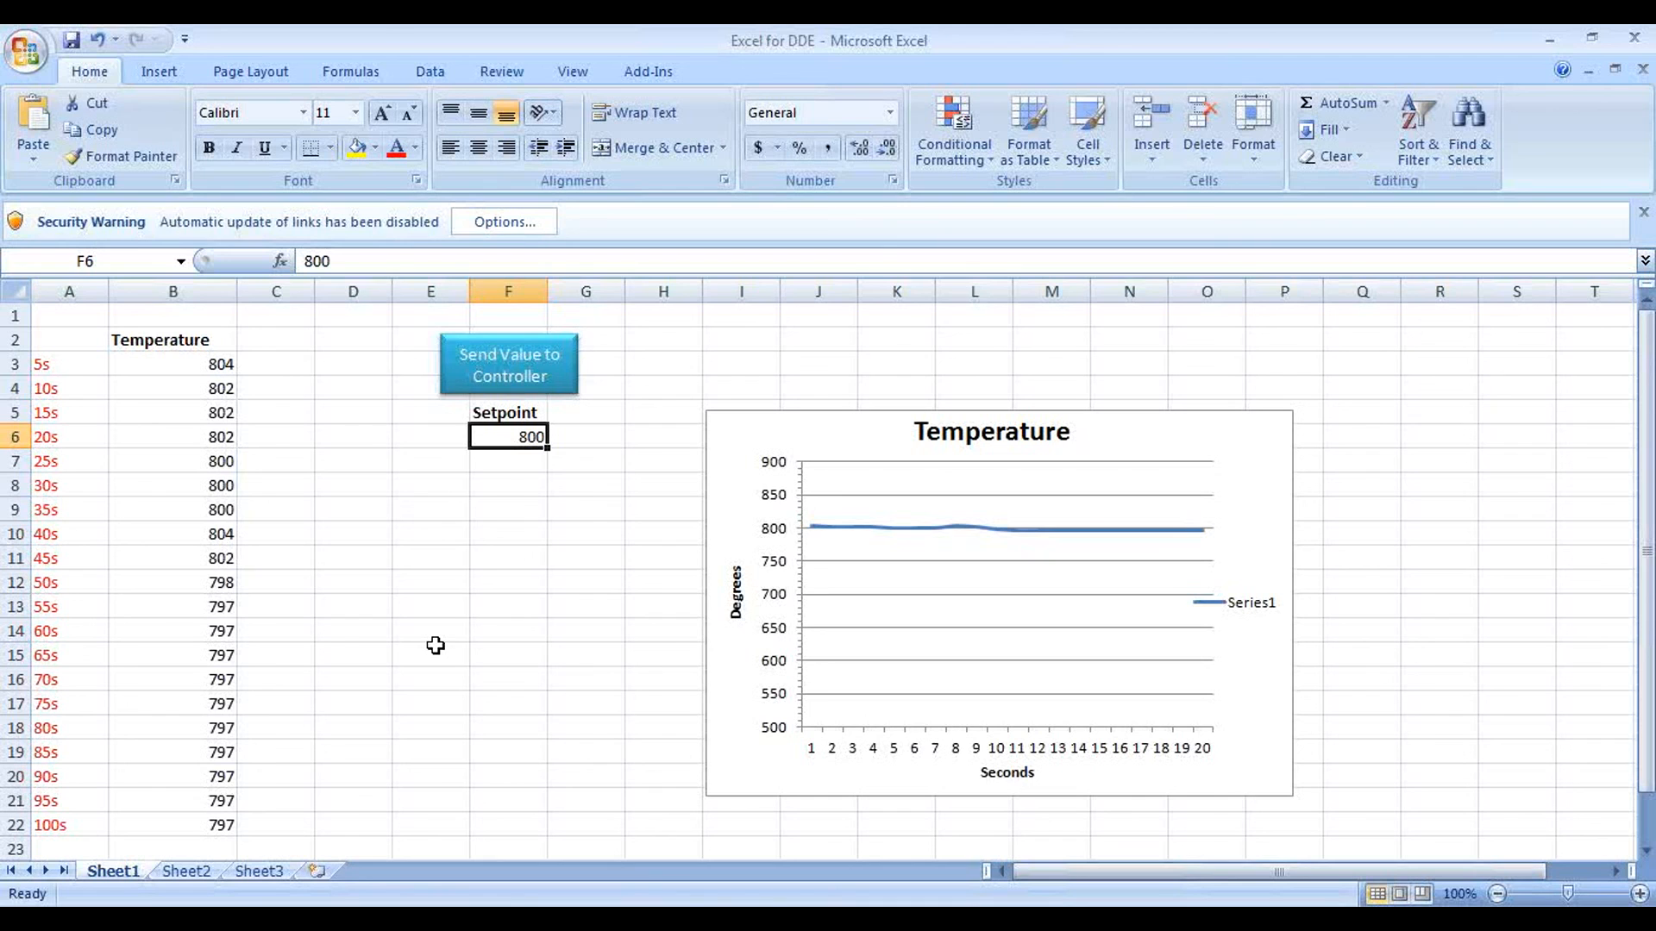
Step: Switch to VisiLogic, go online with the PLC and bring up the Set Point screen on the remote controller display
{"action": "key", "text": "alt+Tab"}
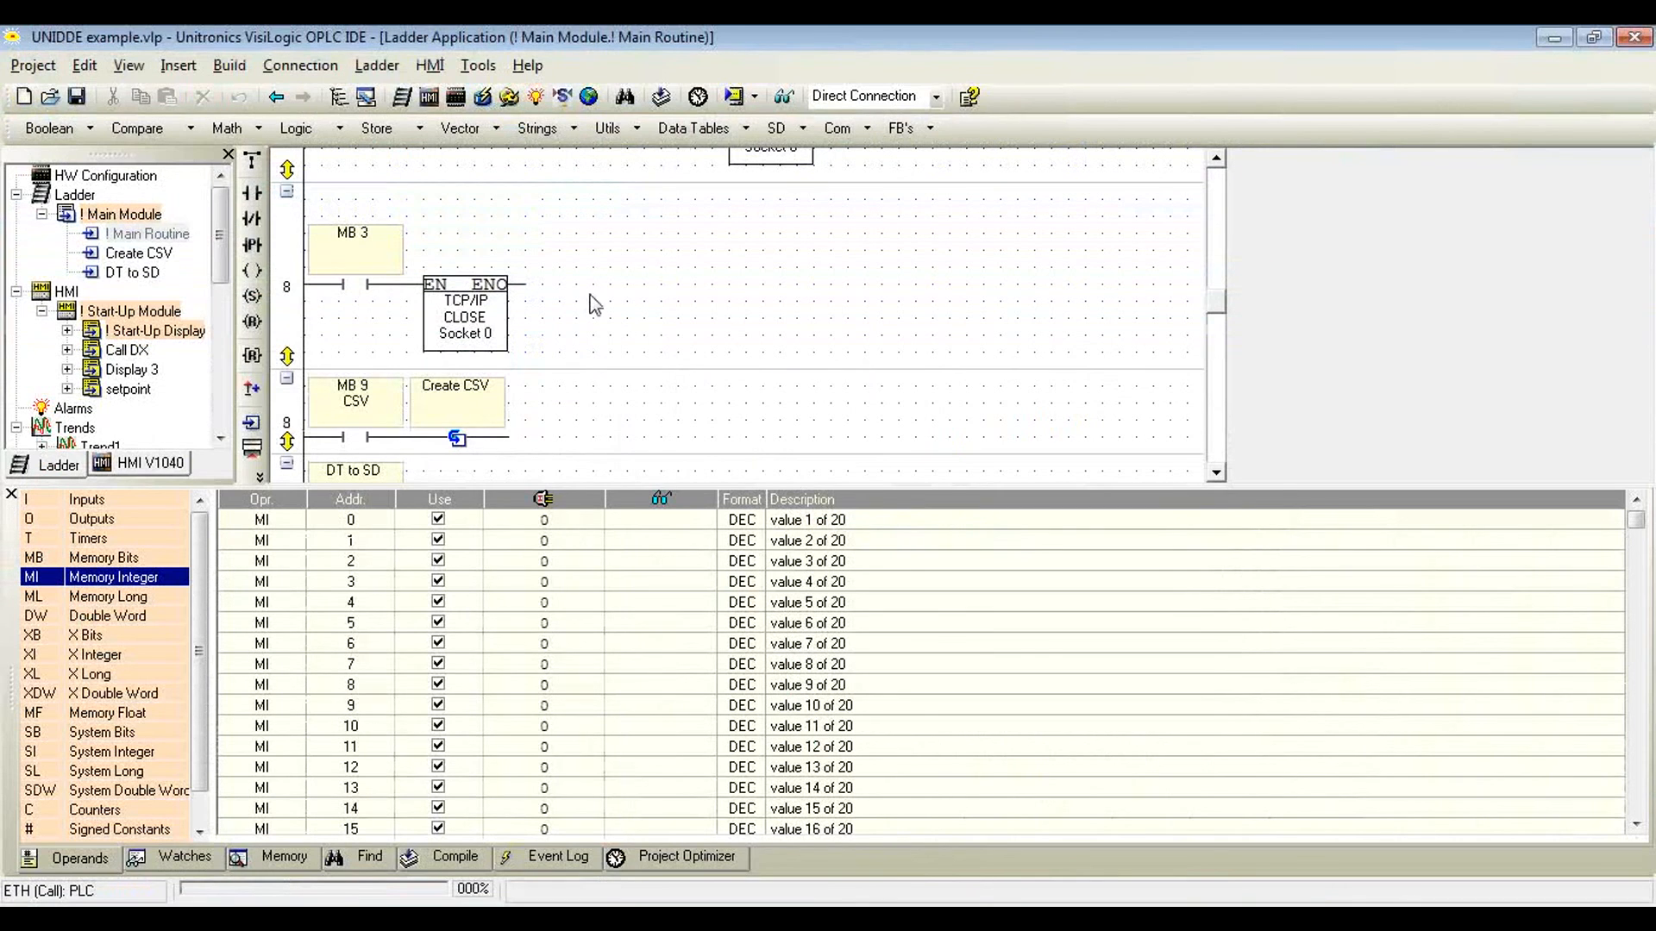
{"action": "left_click", "coordinate": [783, 96]}
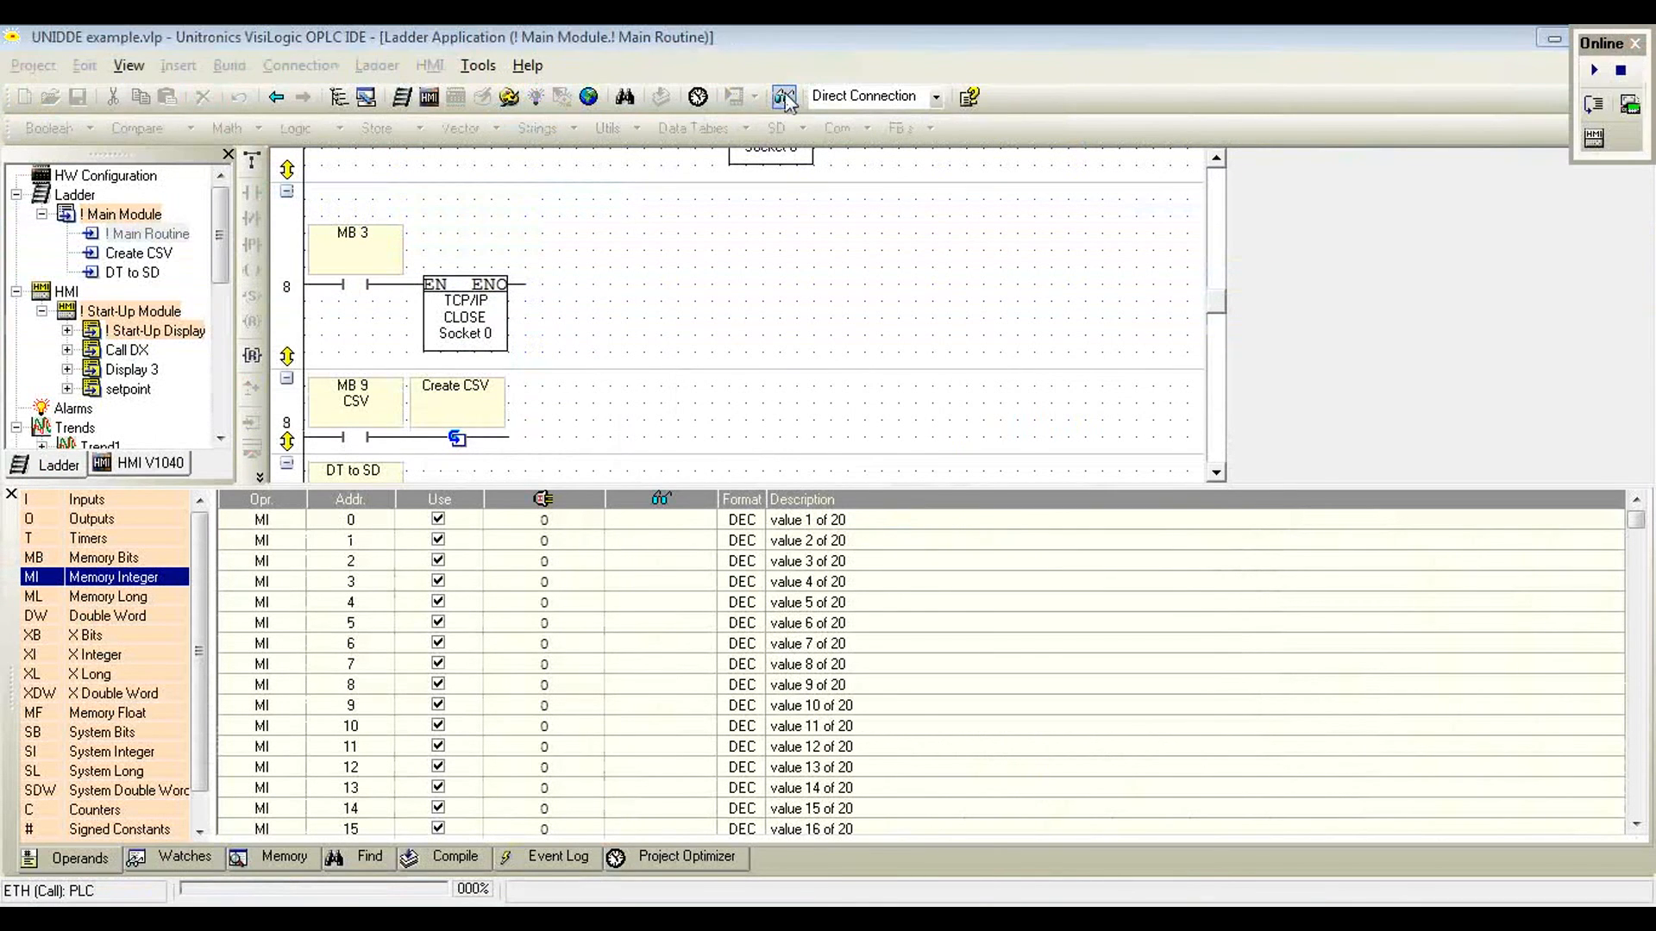
{"action": "left_click", "coordinate": [1629, 105]}
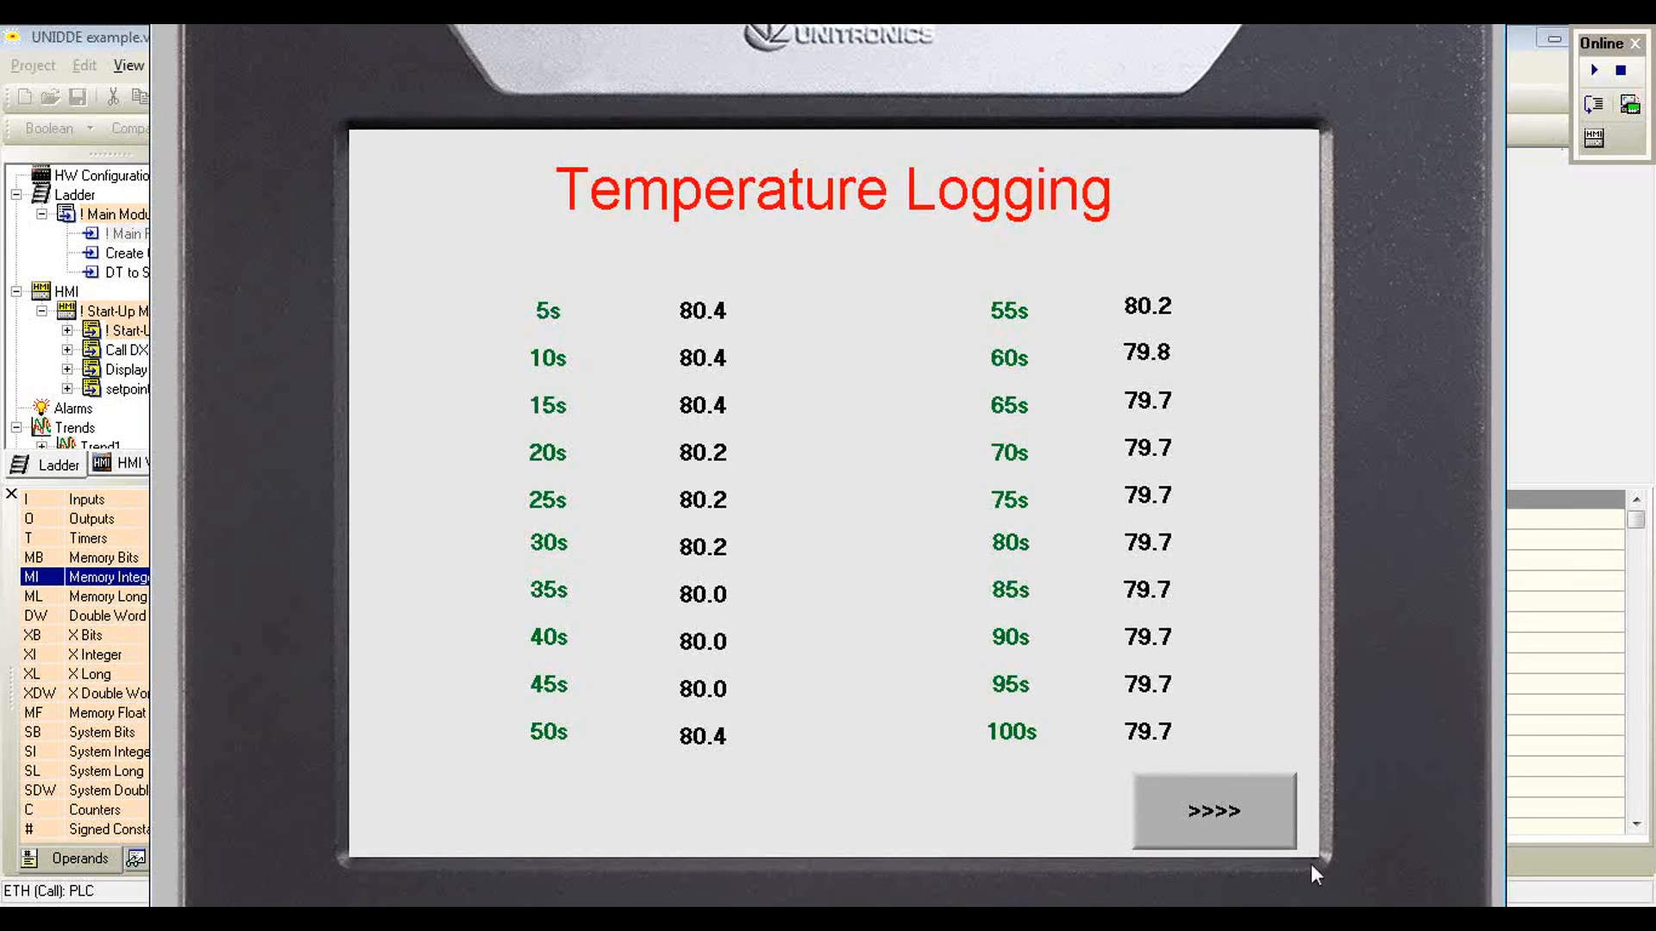
{"action": "left_click", "coordinate": [1245, 813]}
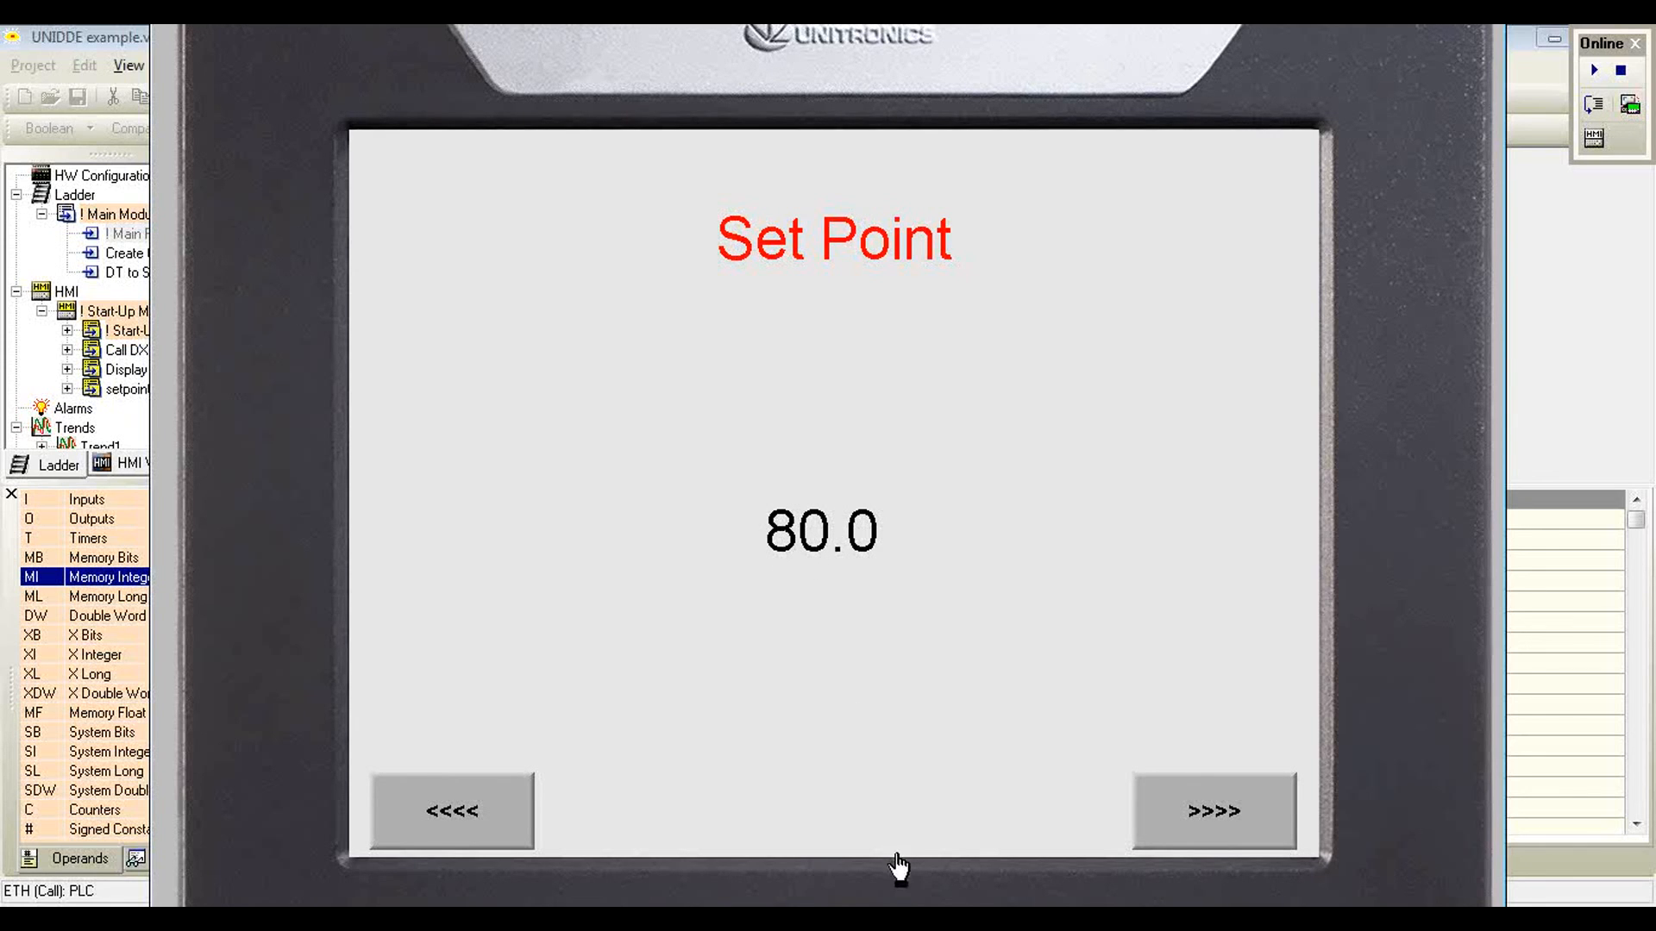
Step: In the Excel for DDE workbook, set the Setpoint in cell F6 to 600 and send the value to the controller
{"action": "left_click", "coordinate": [889, 897]}
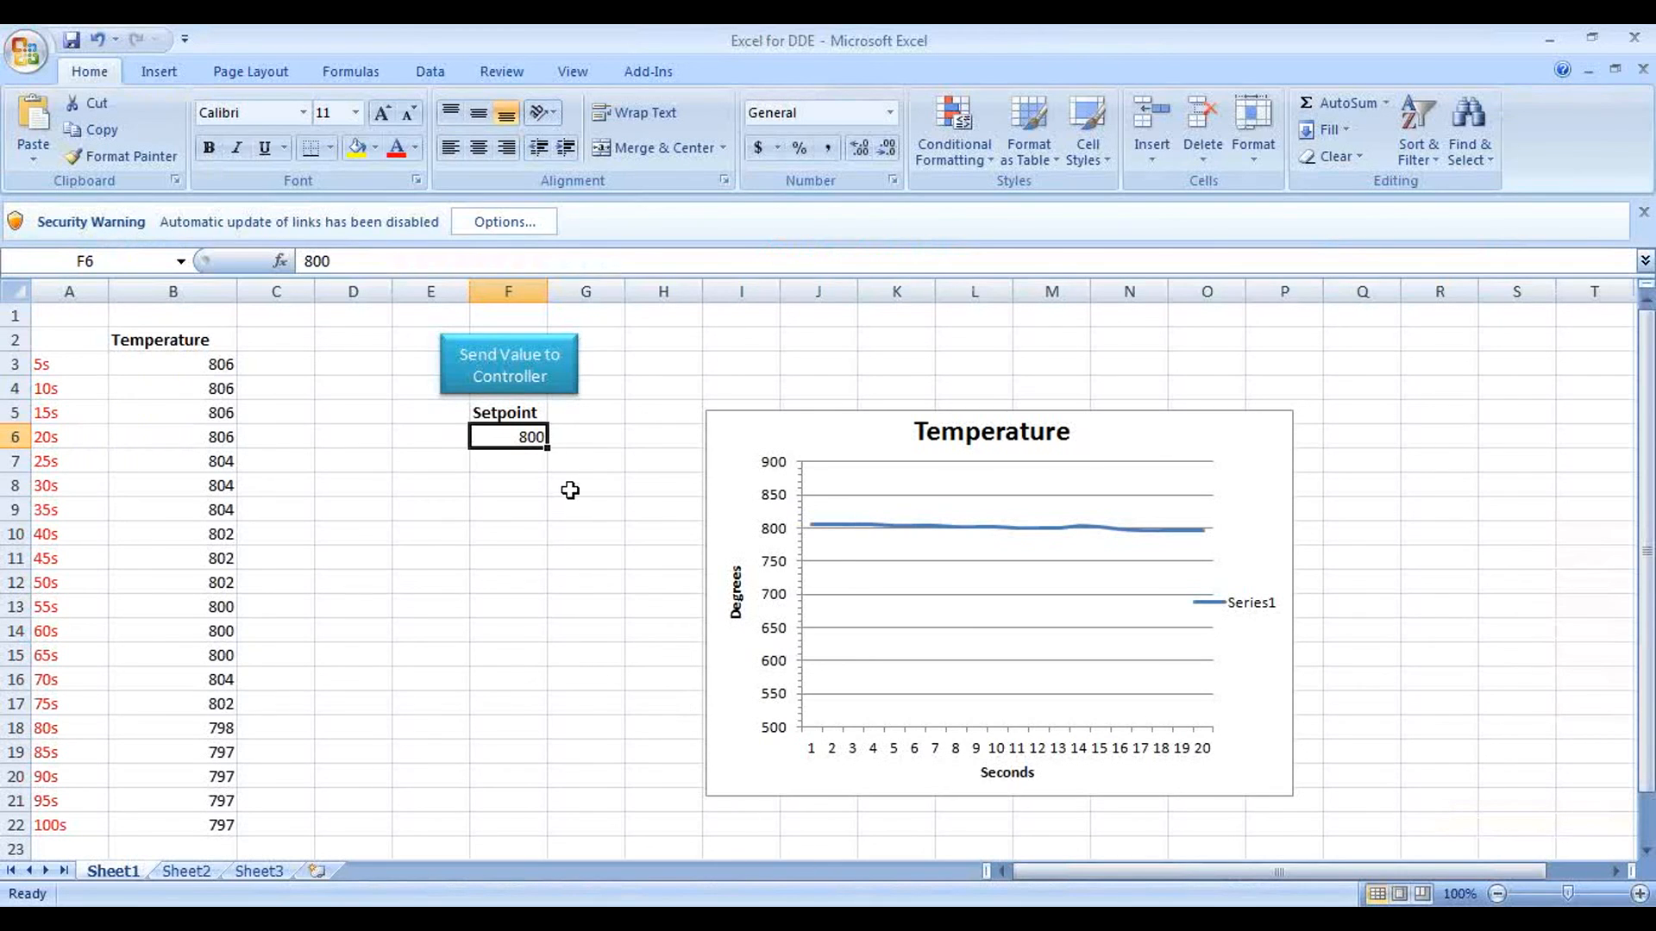
{"action": "double_click", "coordinate": [518, 441]}
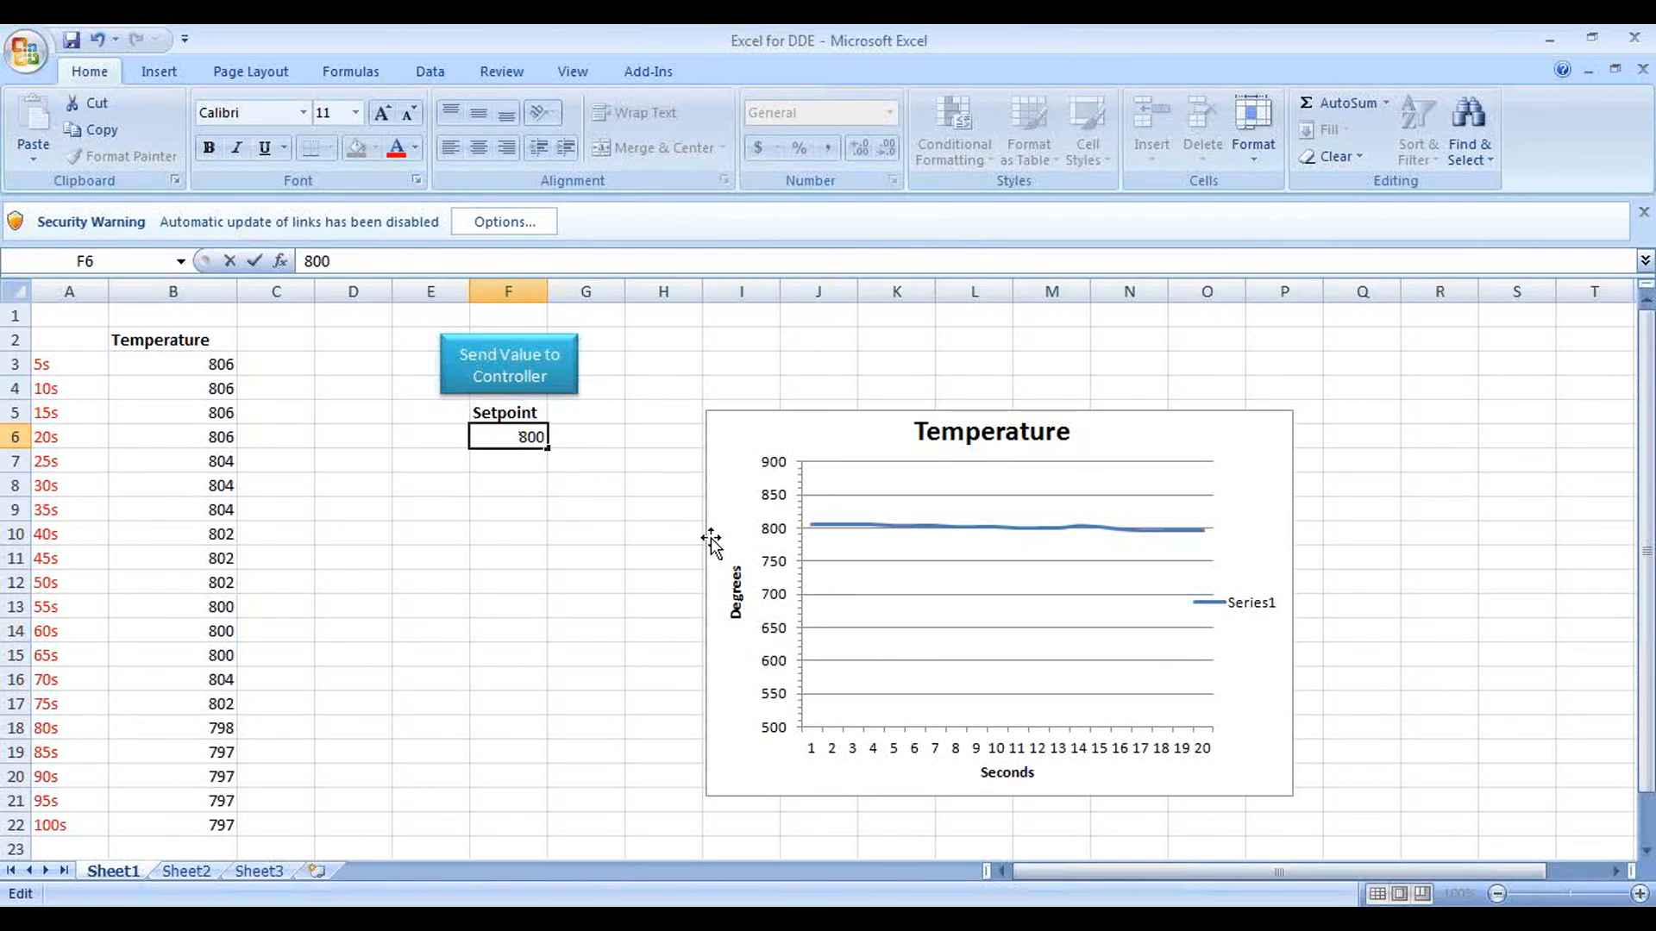
{"action": "type", "text": "6"}
{"action": "key", "text": "Delete"}
{"action": "left_click", "coordinate": [528, 379]}
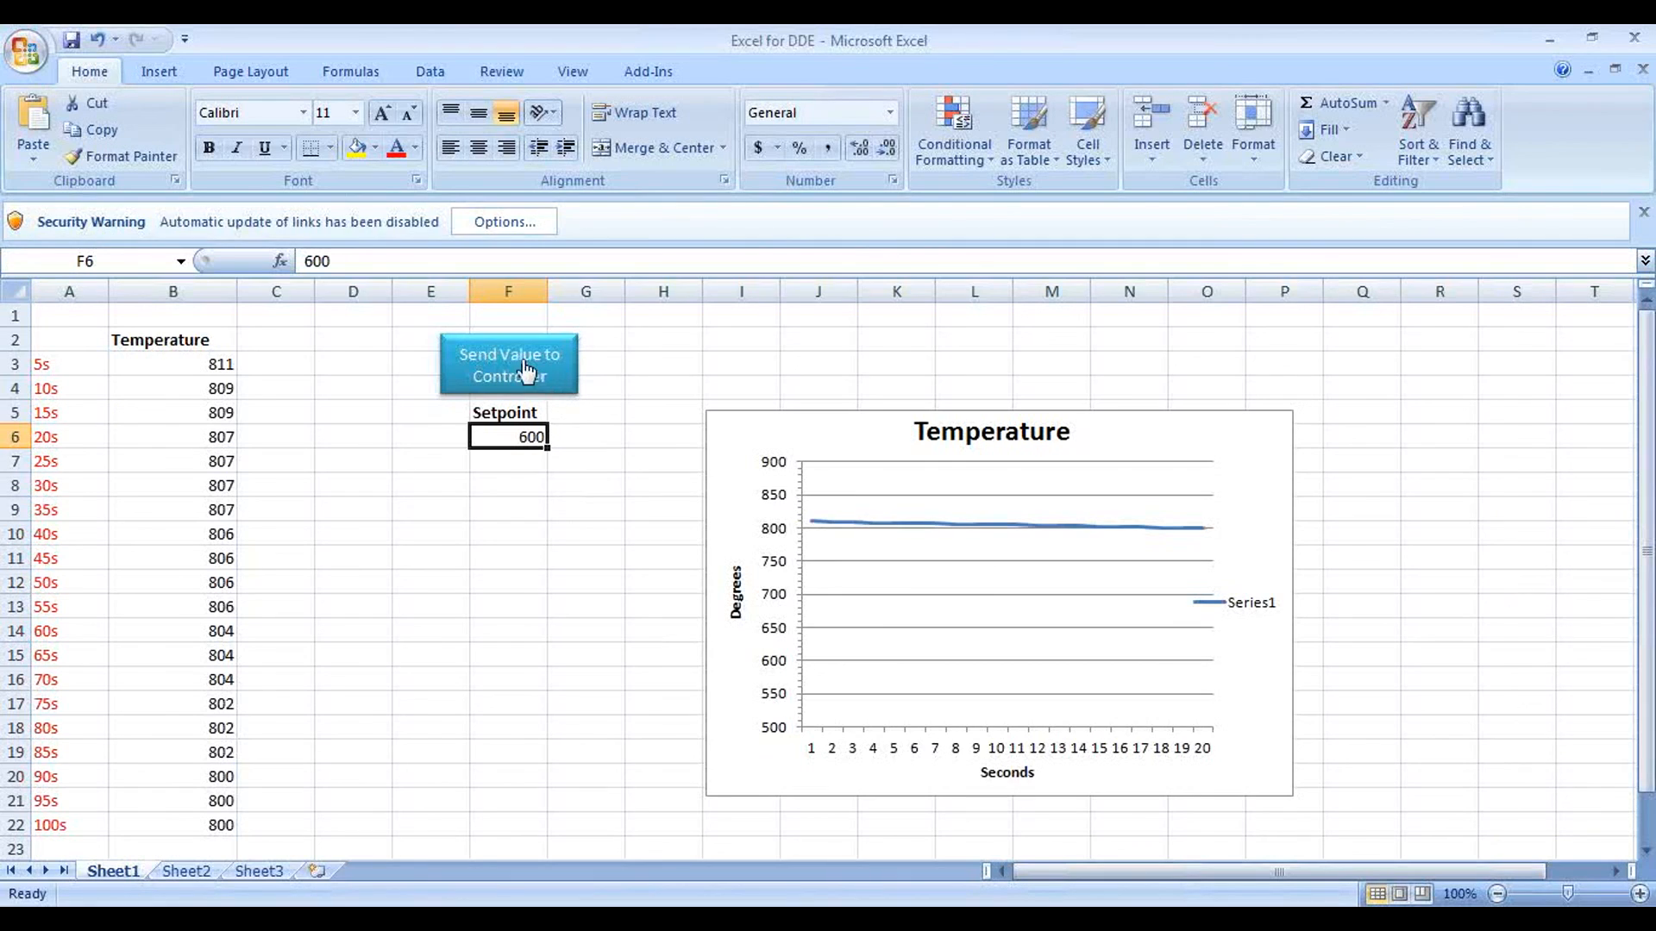
{"action": "left_click", "coordinate": [522, 359]}
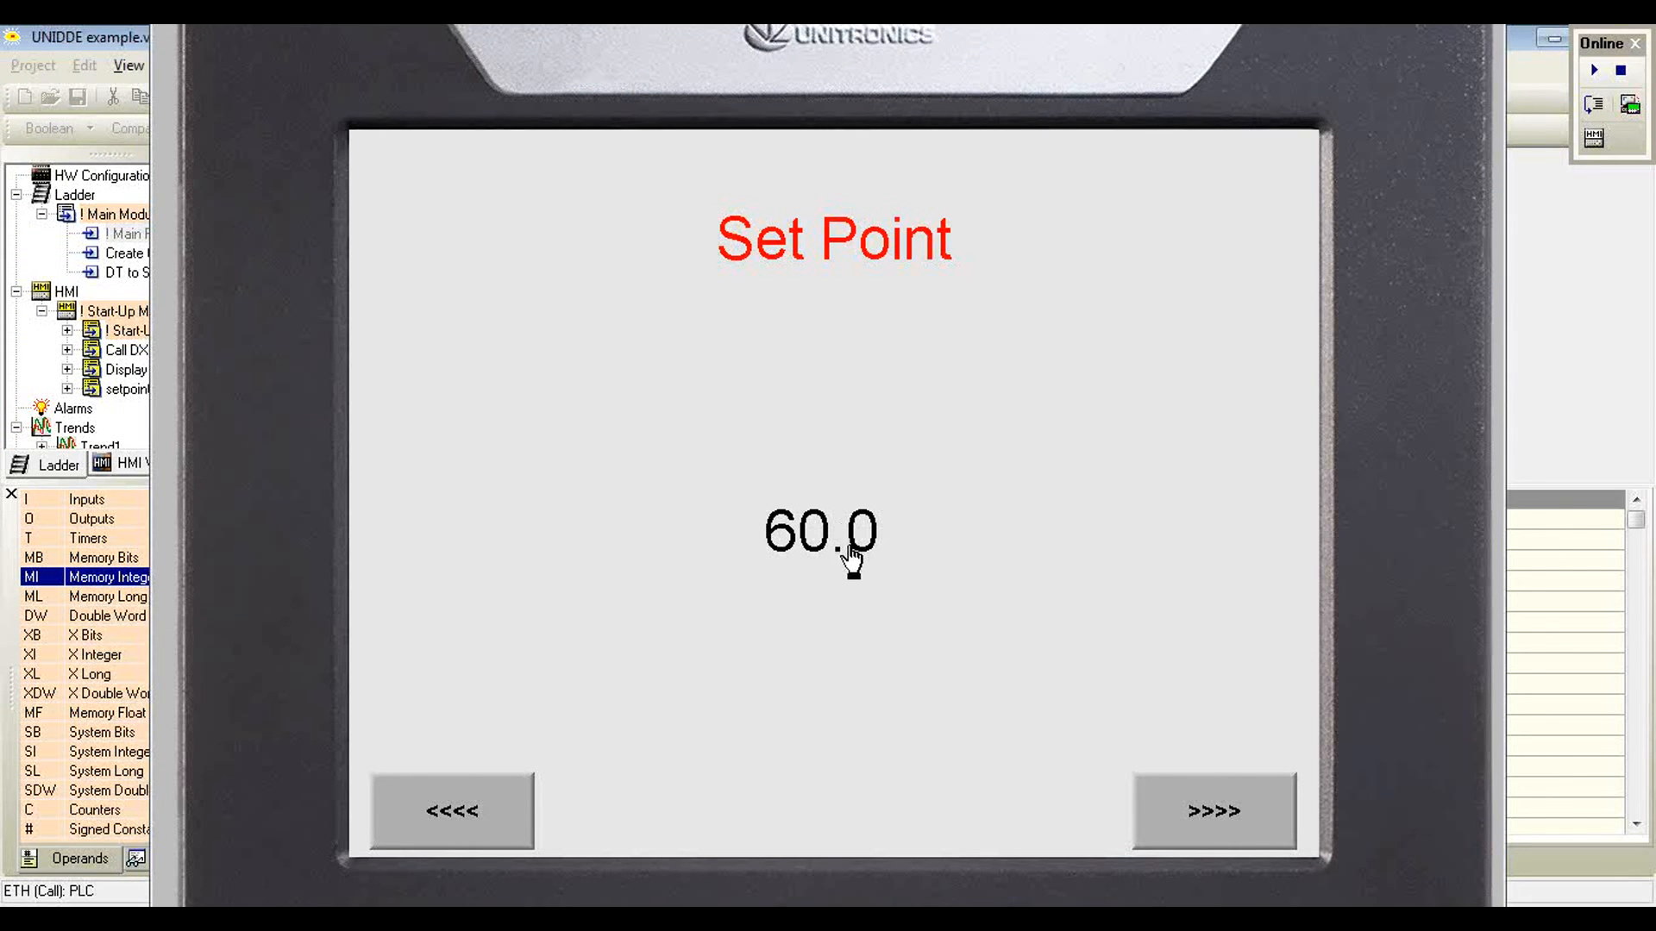
Step: Return to the Excel workbook, set the Setpoint in cell F6 to 300 and send the value to the controller
{"action": "left_click", "coordinate": [834, 918]}
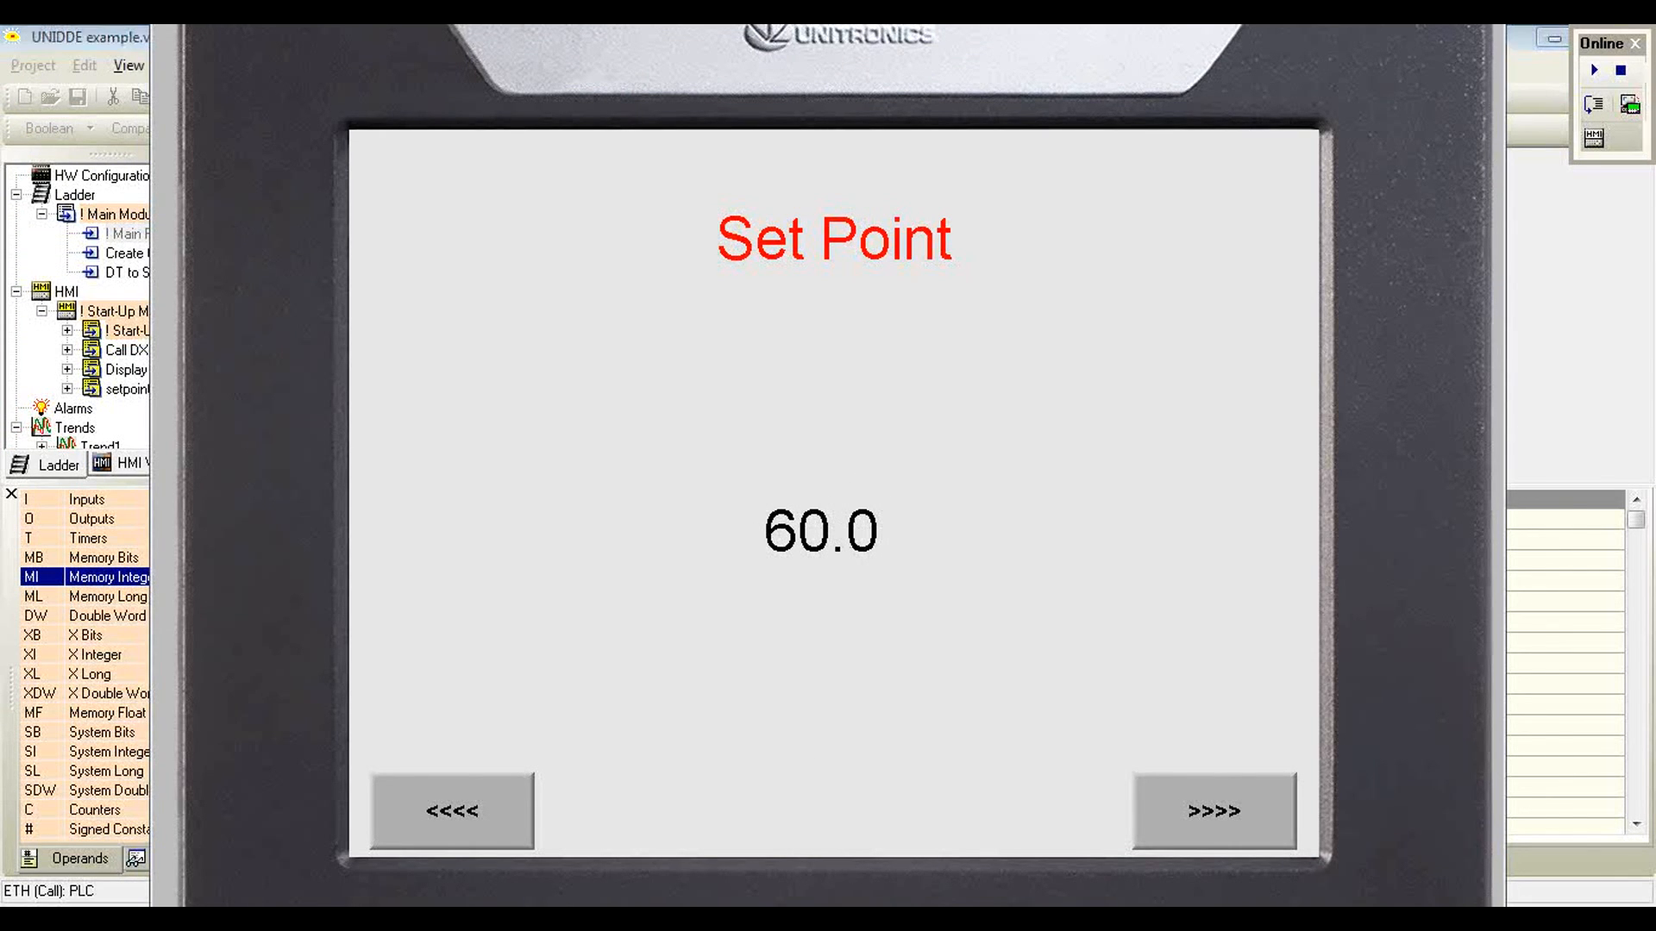
{"action": "double_click", "coordinate": [524, 441]}
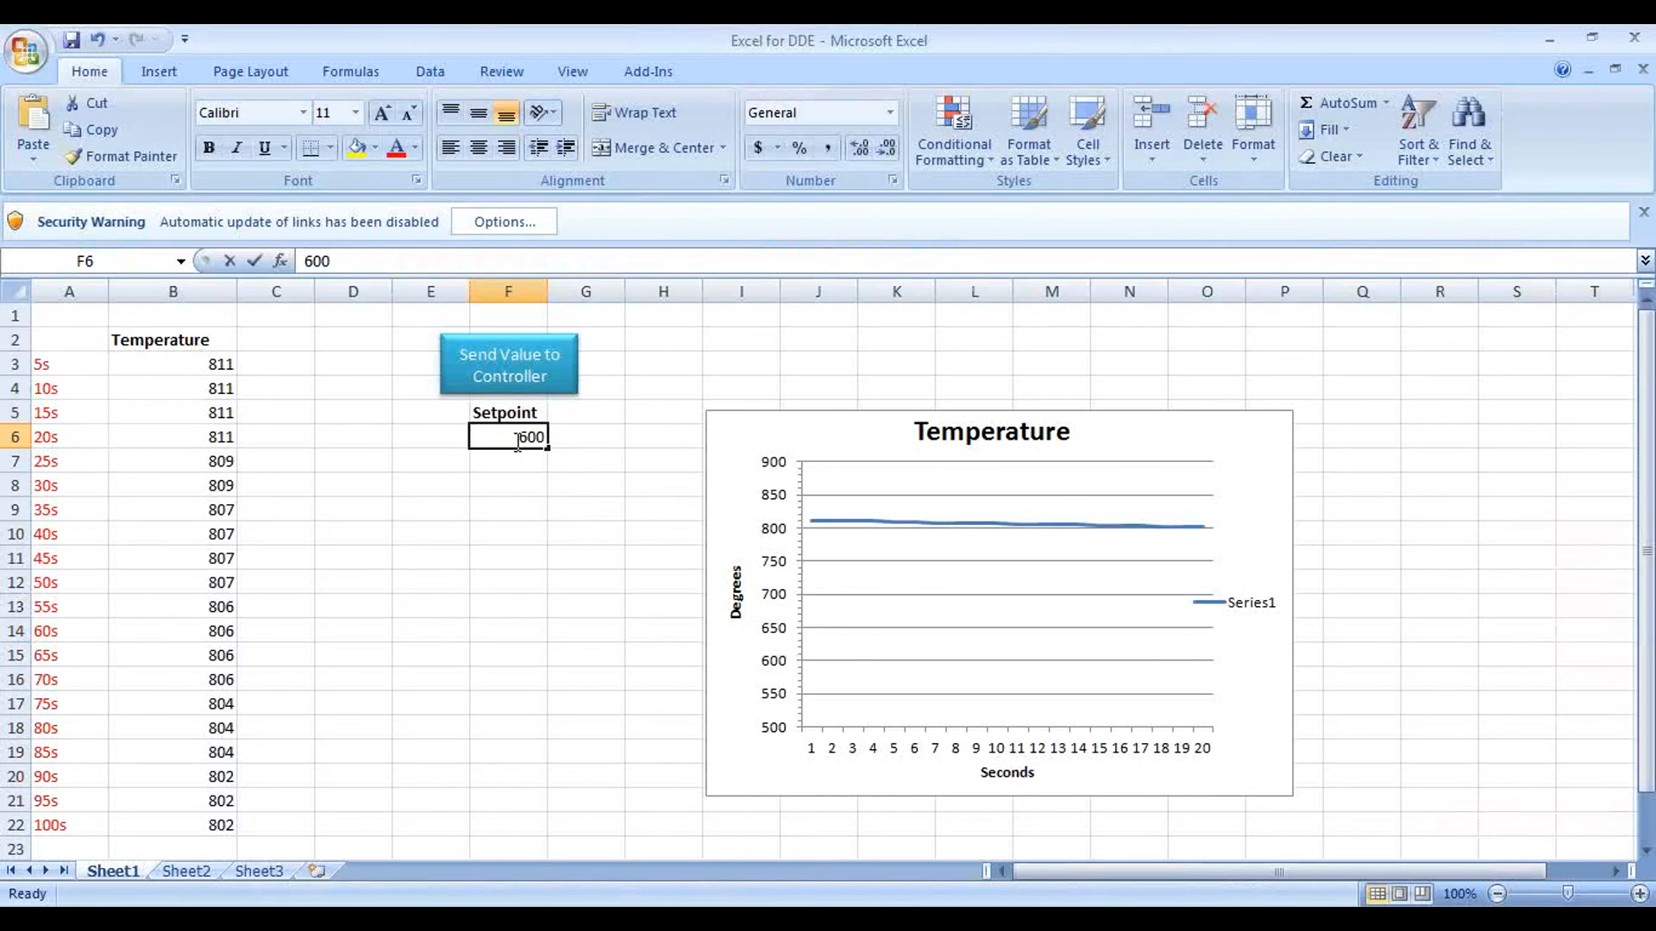
{"action": "key", "text": "BackSpace"}
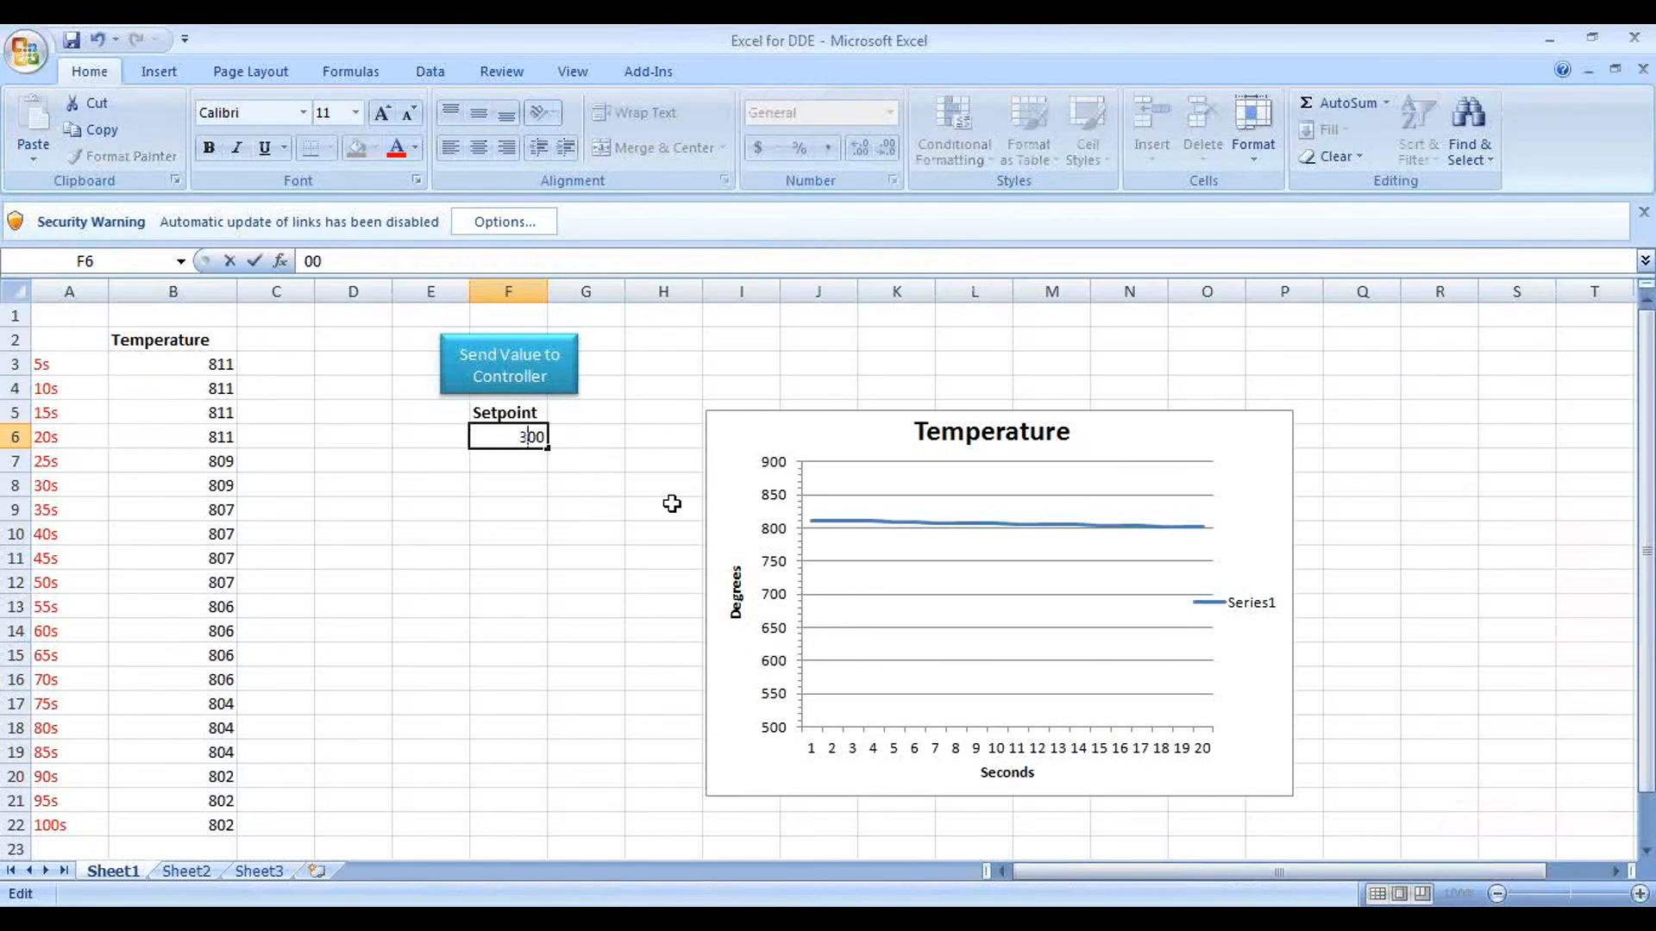
{"action": "type", "text": "3"}
{"action": "left_click", "coordinate": [532, 371]}
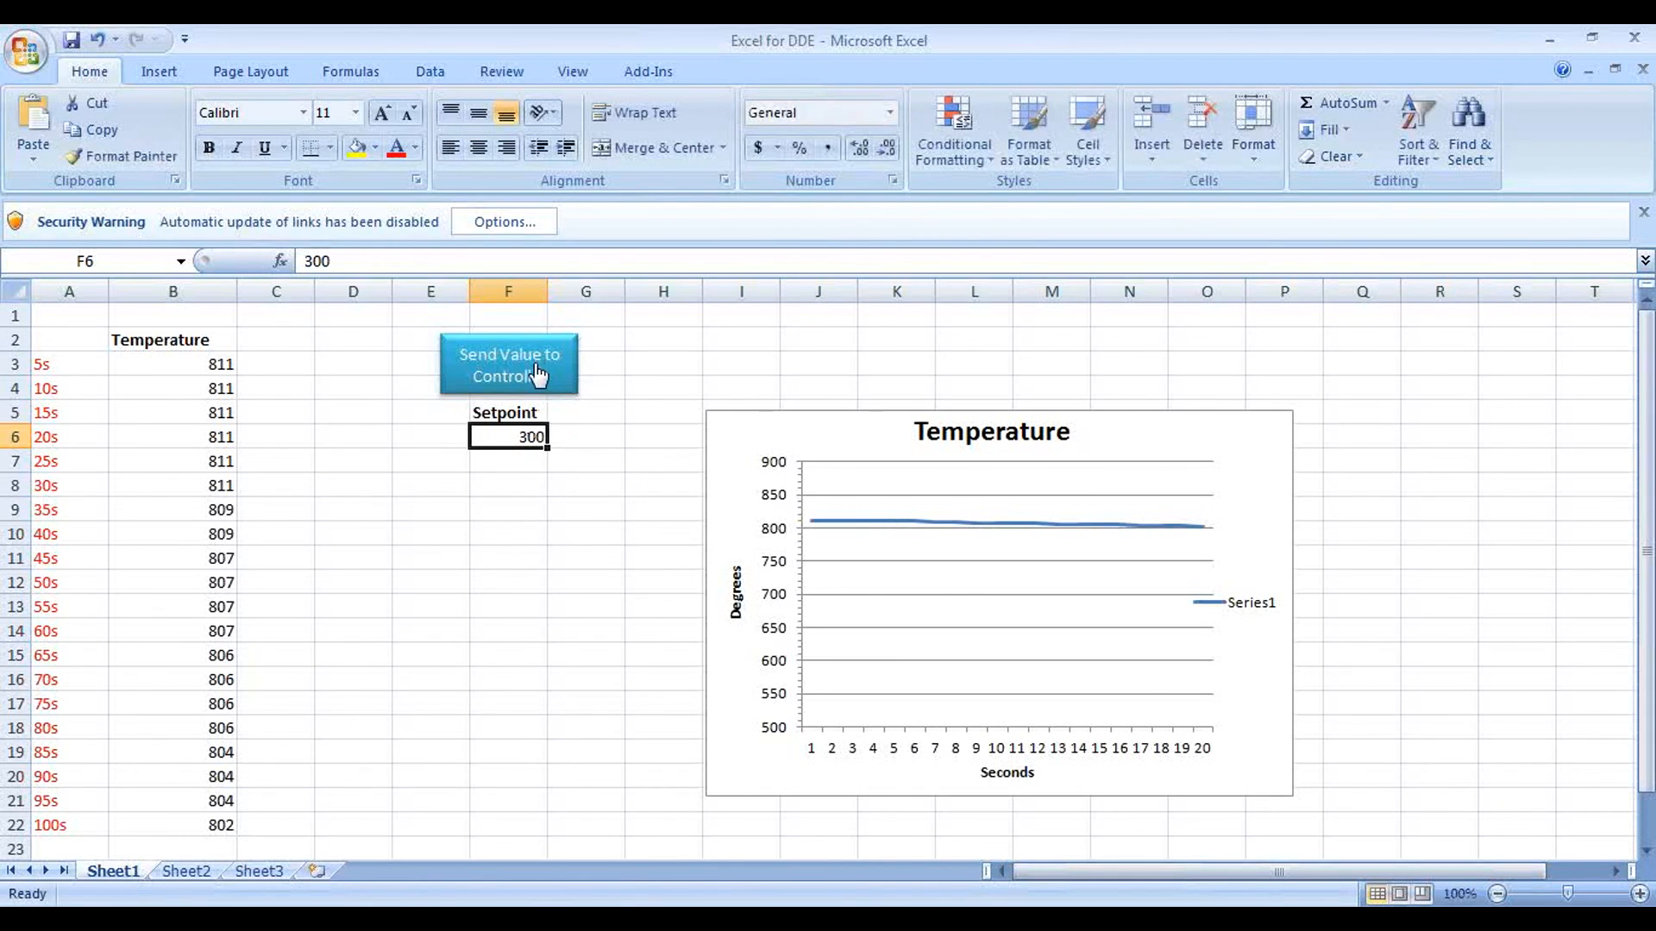
Step: Switch to VisiLogic, check the set point on the remote controller display and end the online session
{"action": "mouse_move", "coordinate": [605, 919]}
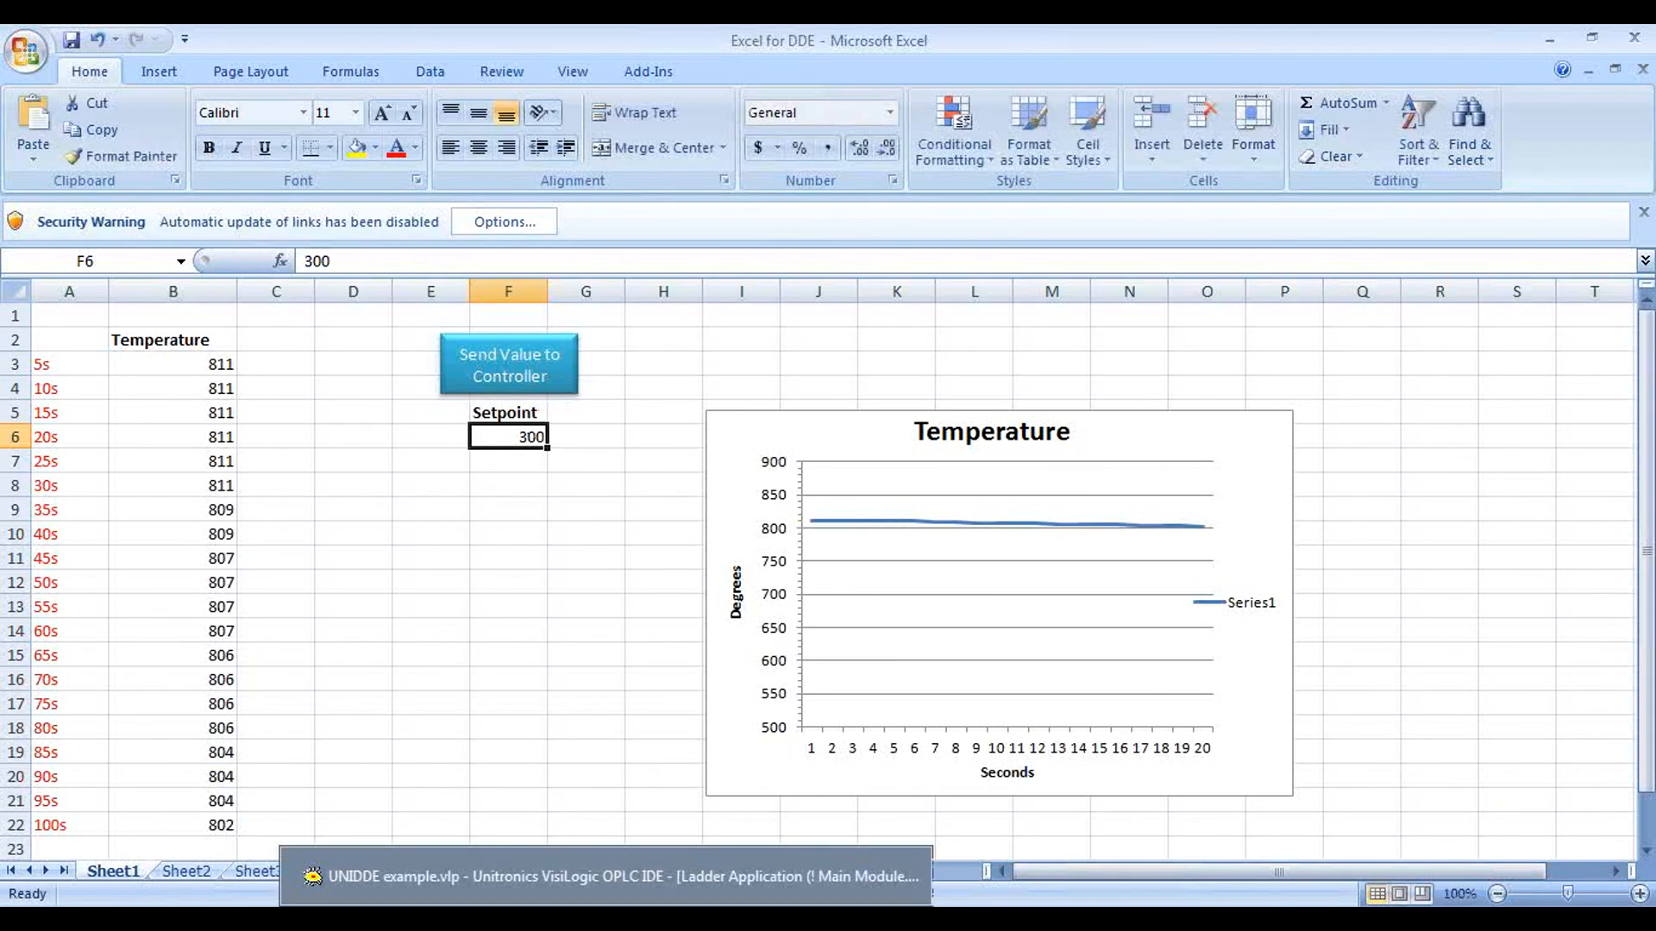
{"action": "left_click", "coordinate": [605, 876]}
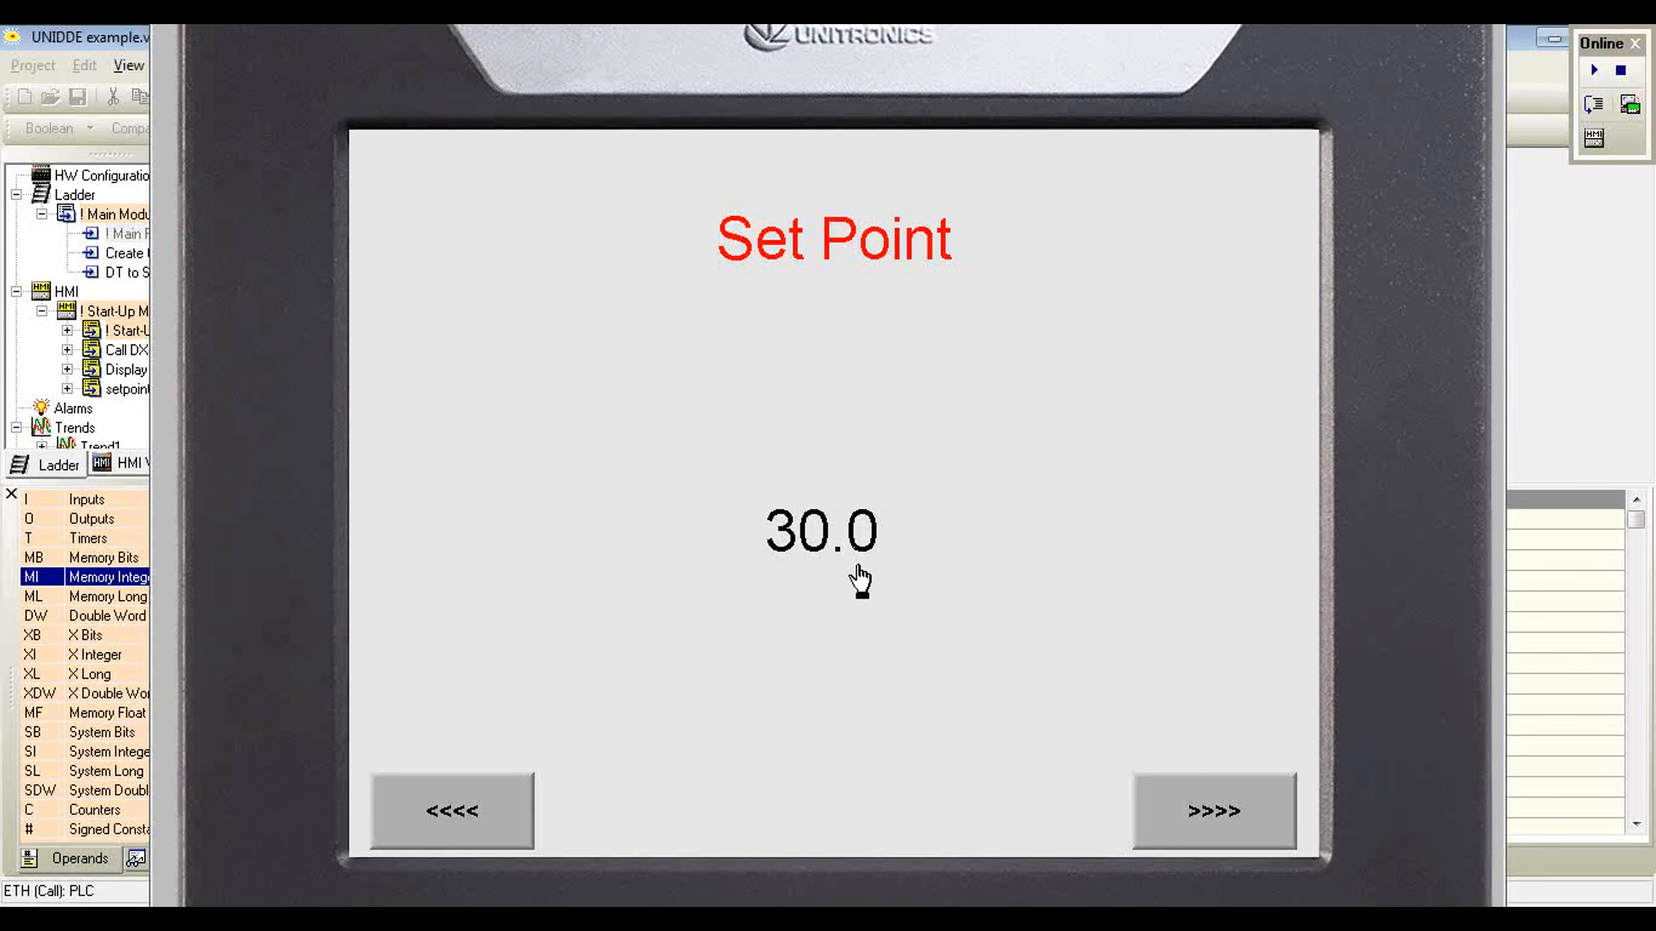
{"action": "key", "text": "Escape"}
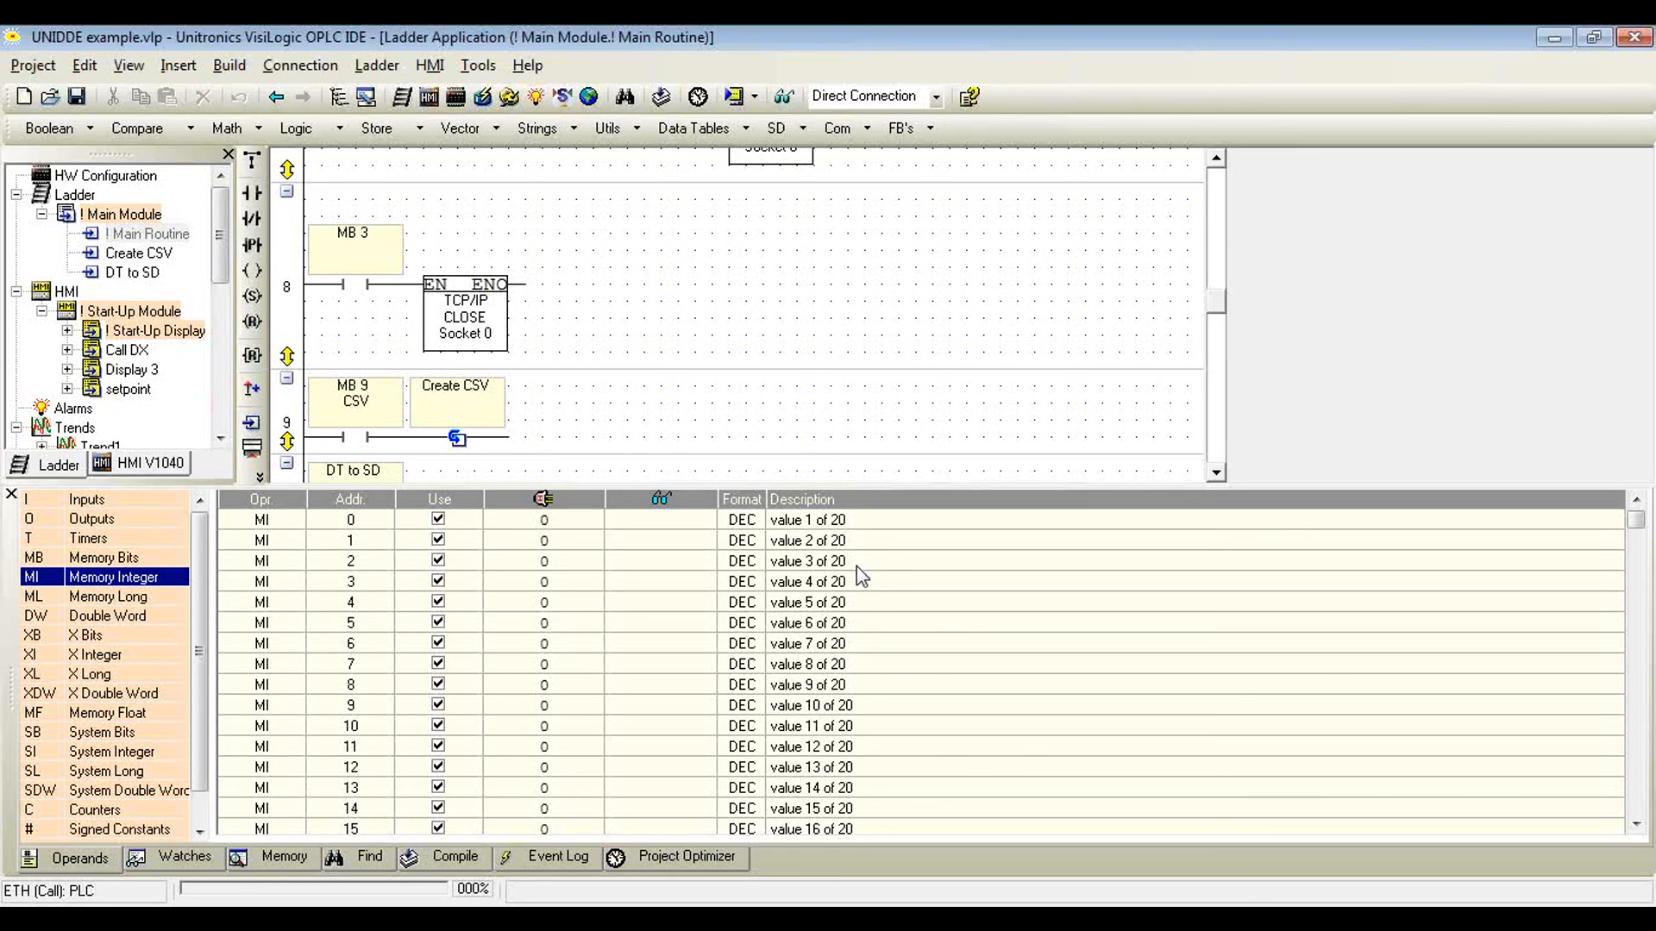
{"action": "left_click", "coordinate": [748, 917]}
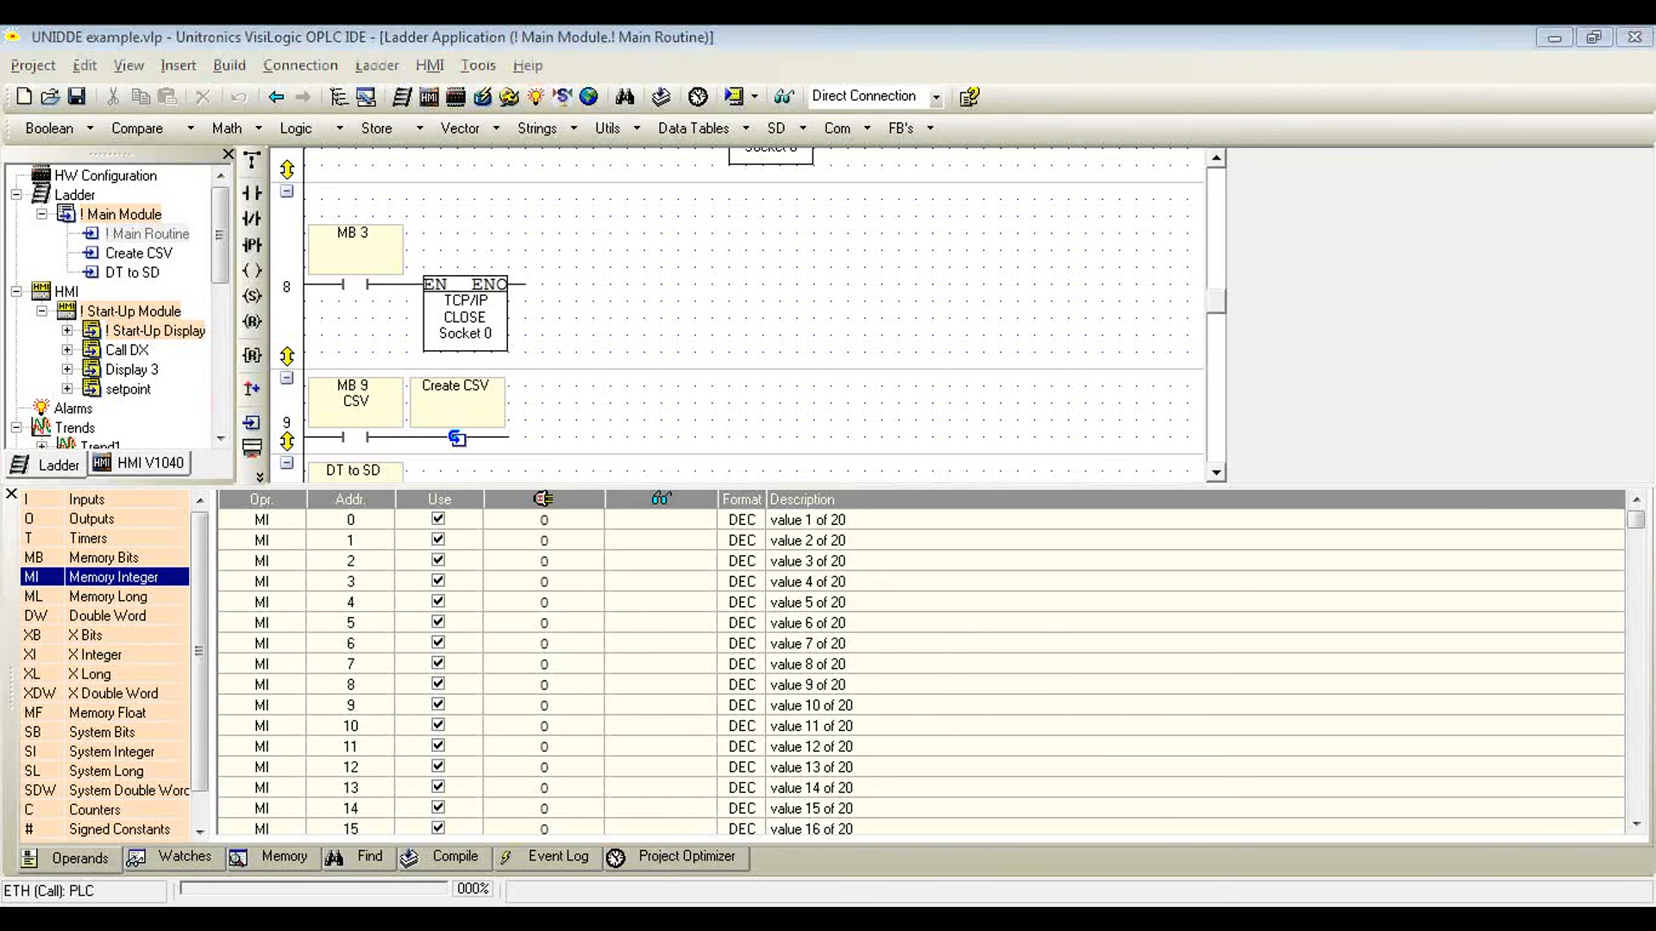
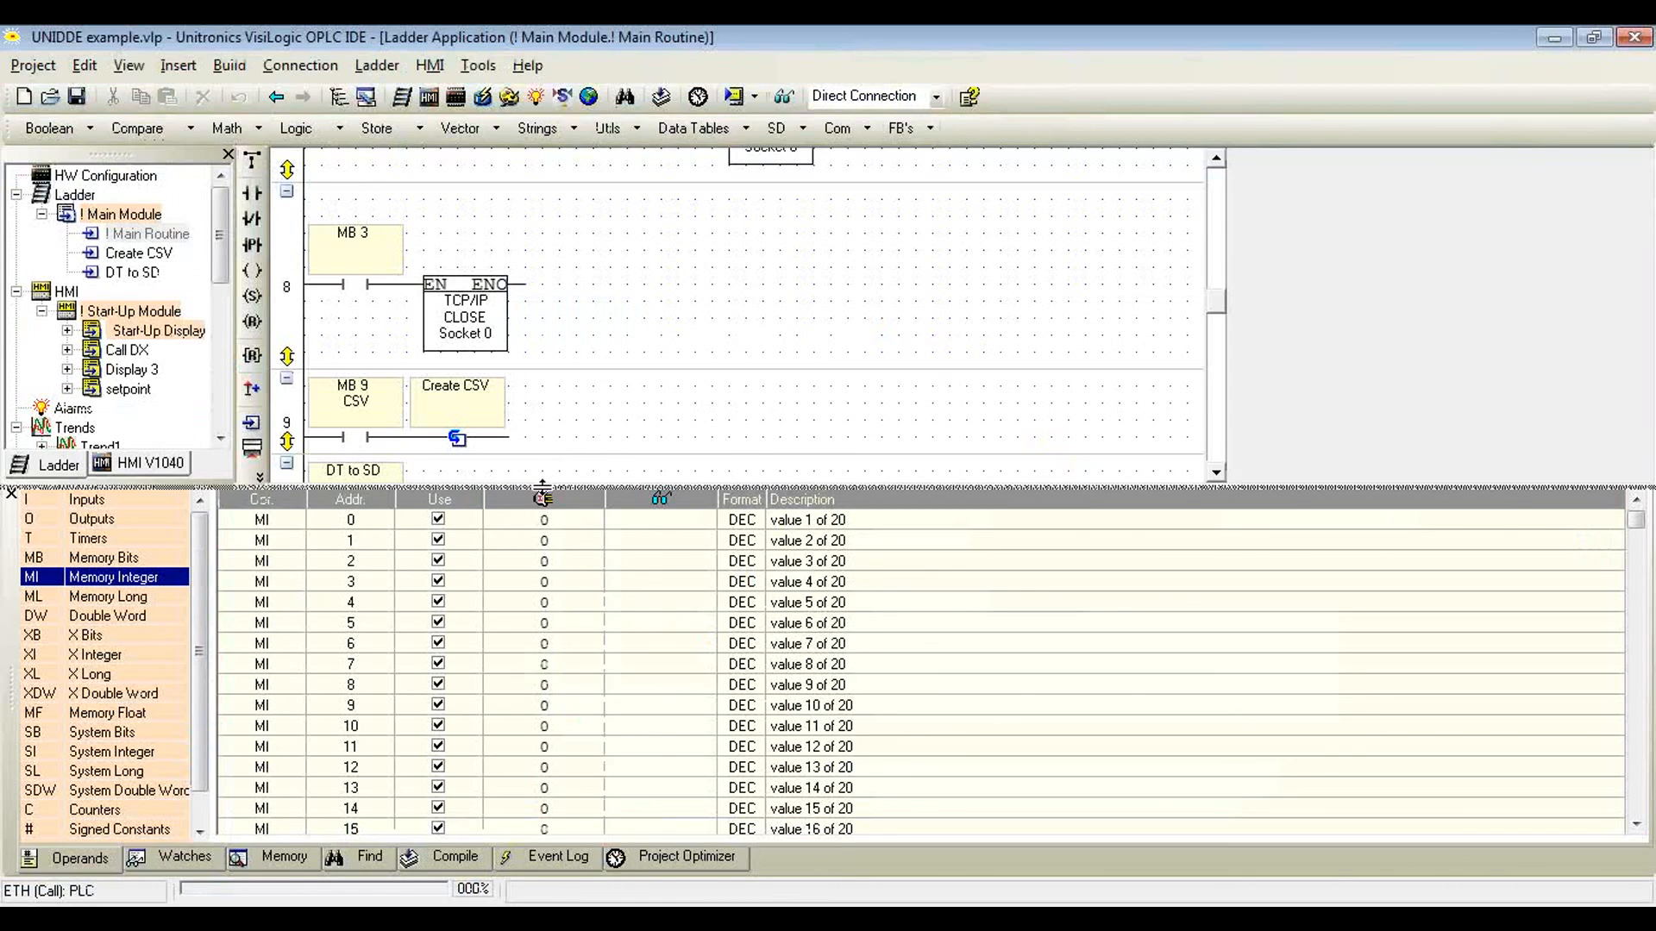
Step: Shrink the operands pane to enlarge the ladder area, and open the temperature data table from the project tree in a maximized window
{"action": "left_click_drag", "start_coordinate": [579, 766], "coordinate": [580, 758]}
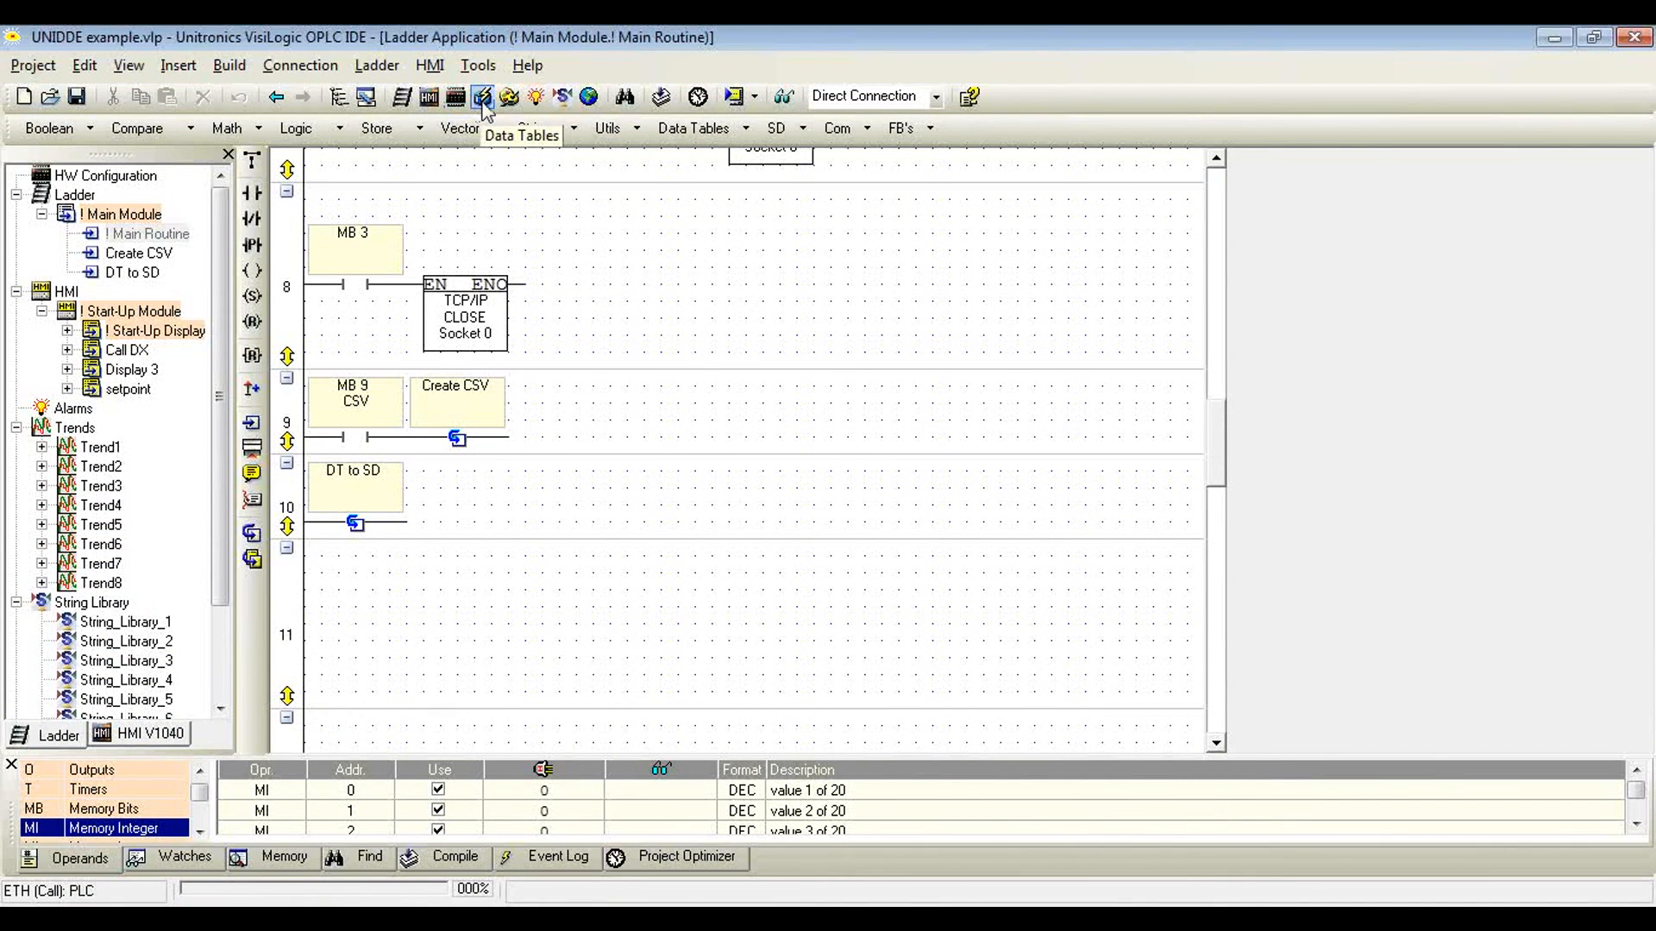
{"action": "left_click", "coordinate": [695, 128]}
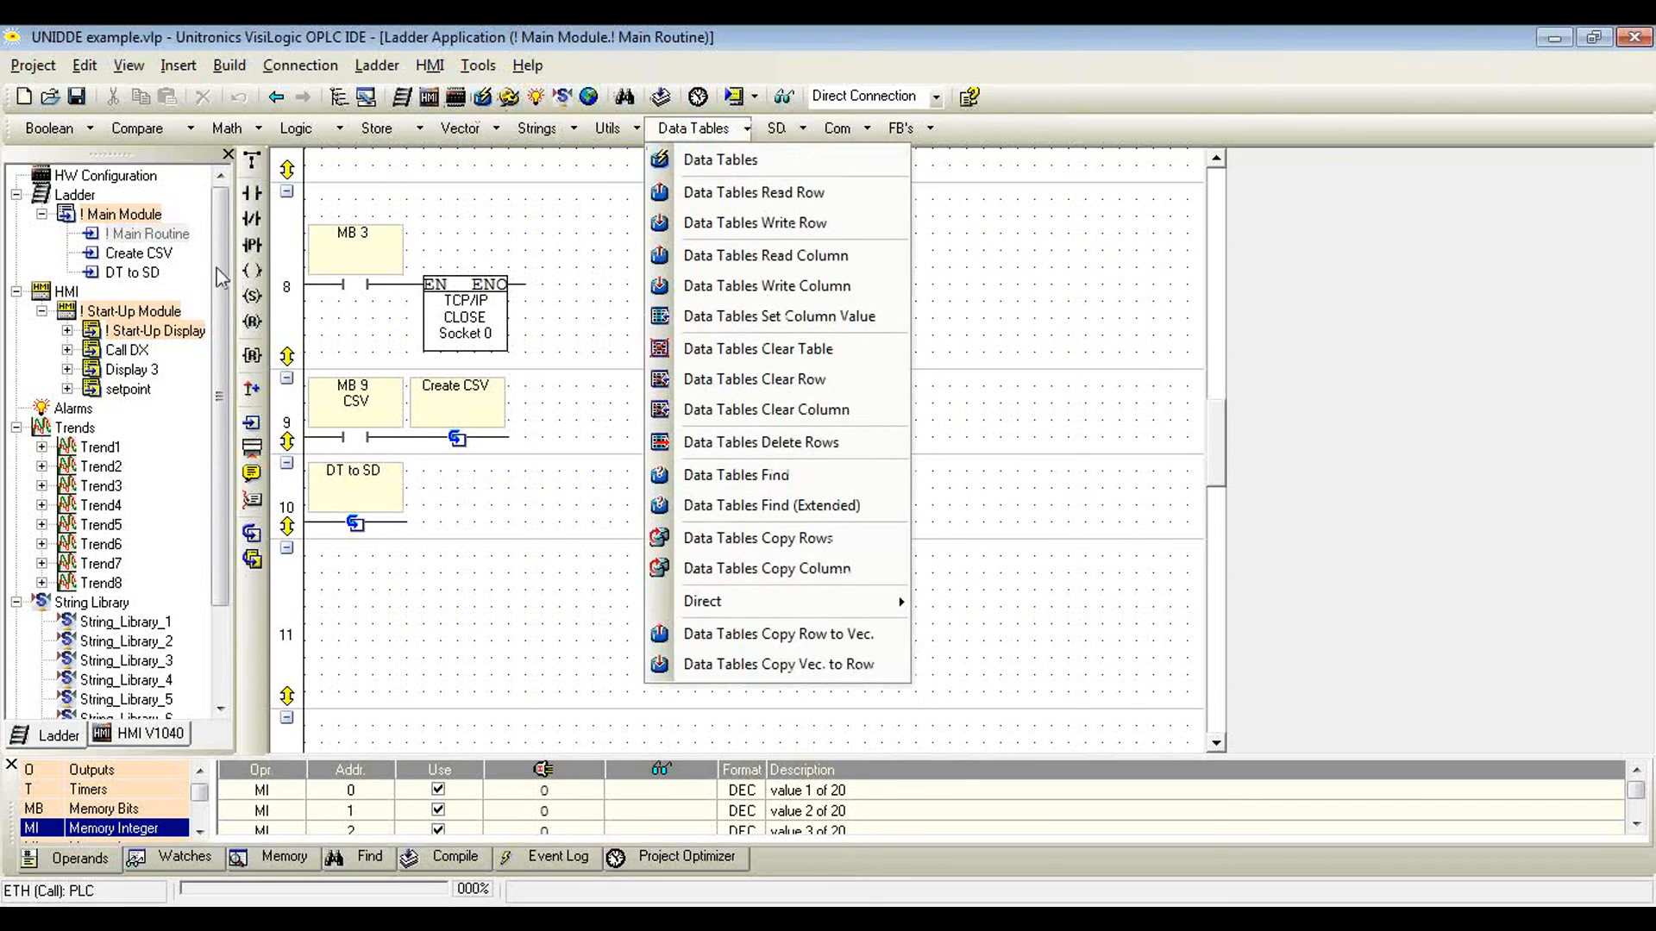
{"action": "left_click", "coordinate": [215, 387]}
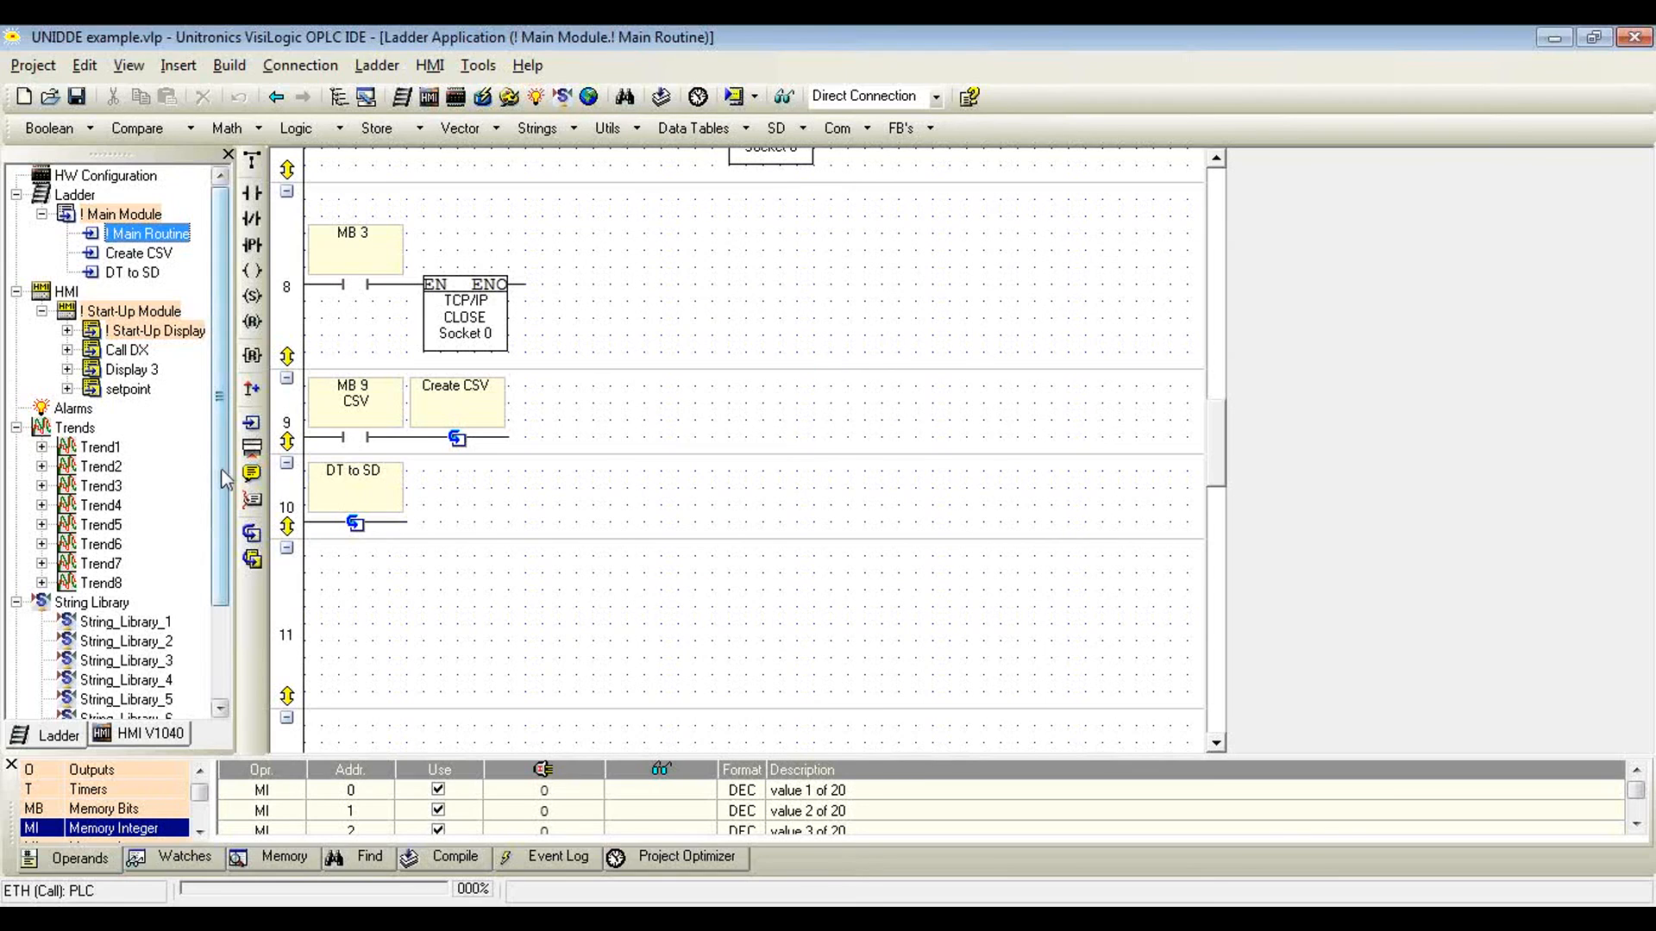
{"action": "scroll", "coordinate": [221, 469], "scroll_direction": "down", "scroll_amount": 2}
{"action": "double_click", "coordinate": [112, 697]}
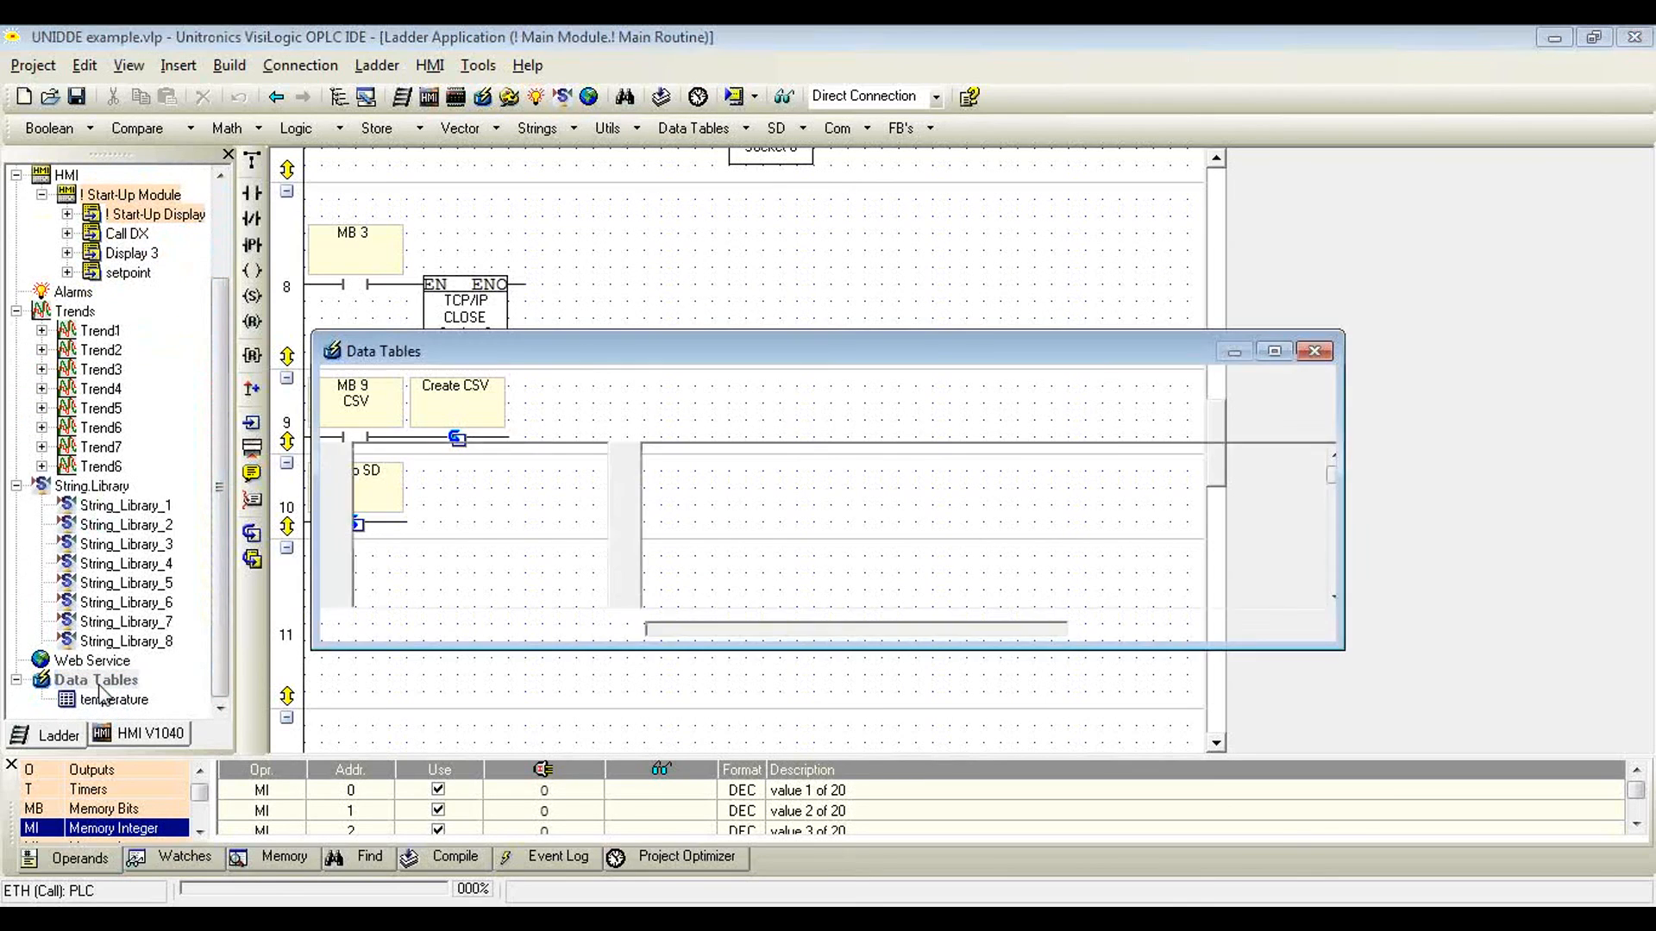
{"action": "left_click", "coordinate": [1274, 352]}
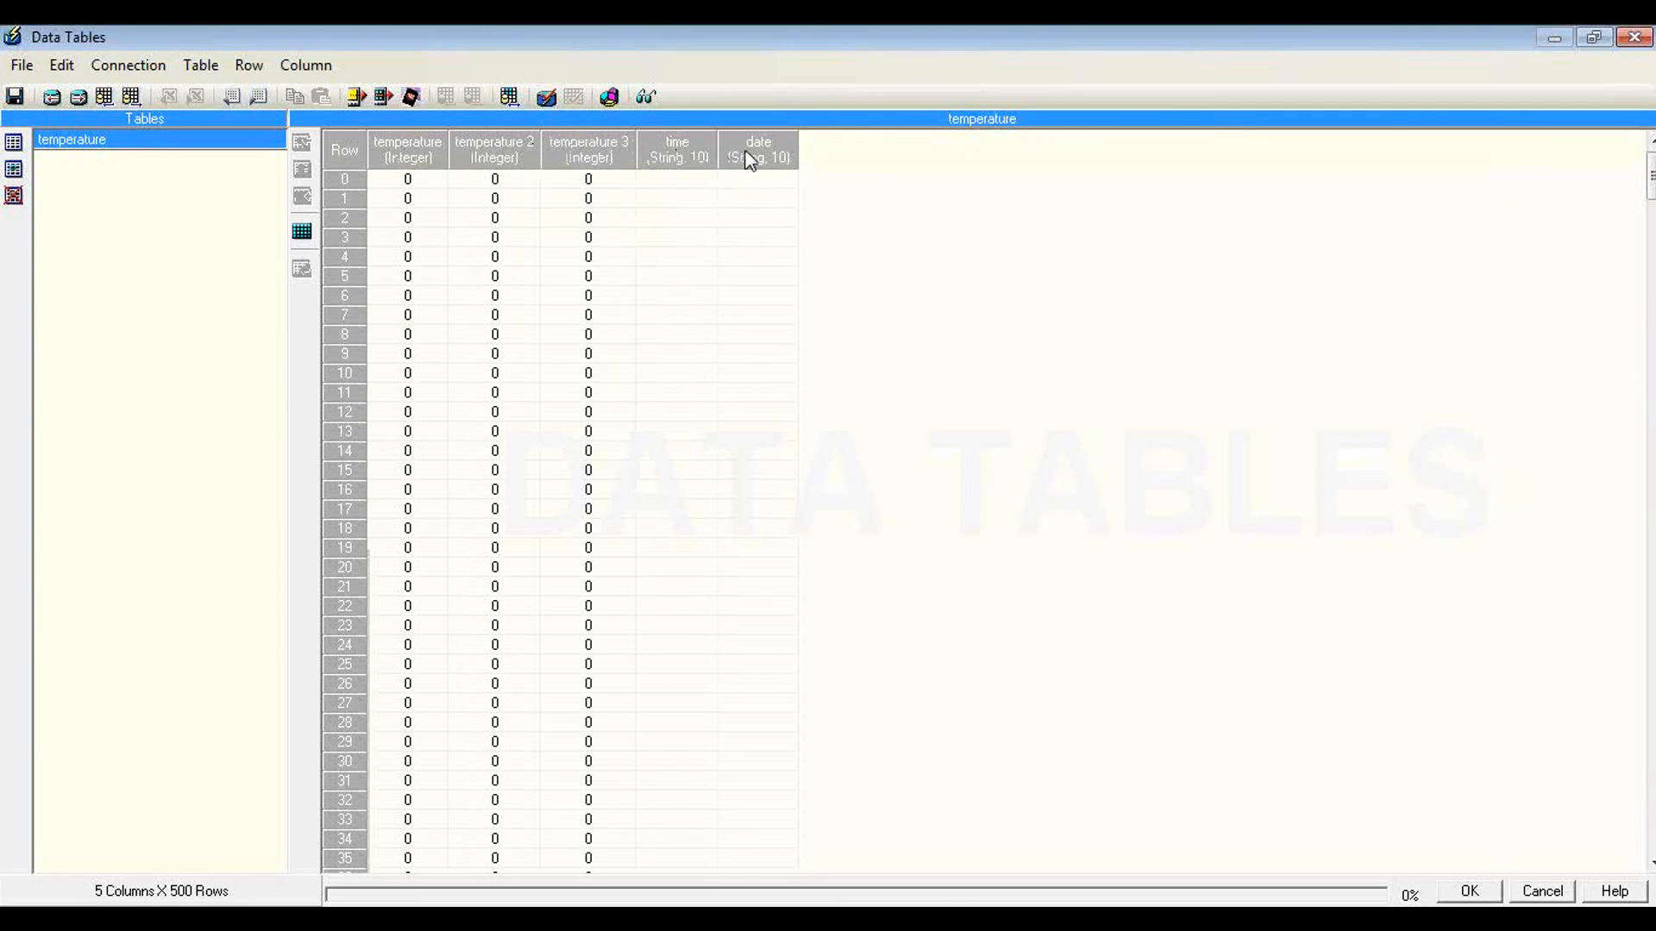
Step: Go online in the temperature data table, examine the logged temperature, time and date rows, and end the online view
{"action": "mouse_move", "coordinate": [1651, 193]}
{"action": "left_mouse_down"}
{"action": "mouse_move", "coordinate": [1652, 841]}
{"action": "mouse_move", "coordinate": [1650, 176]}
{"action": "left_mouse_up"}
{"action": "left_click", "coordinate": [648, 99]}
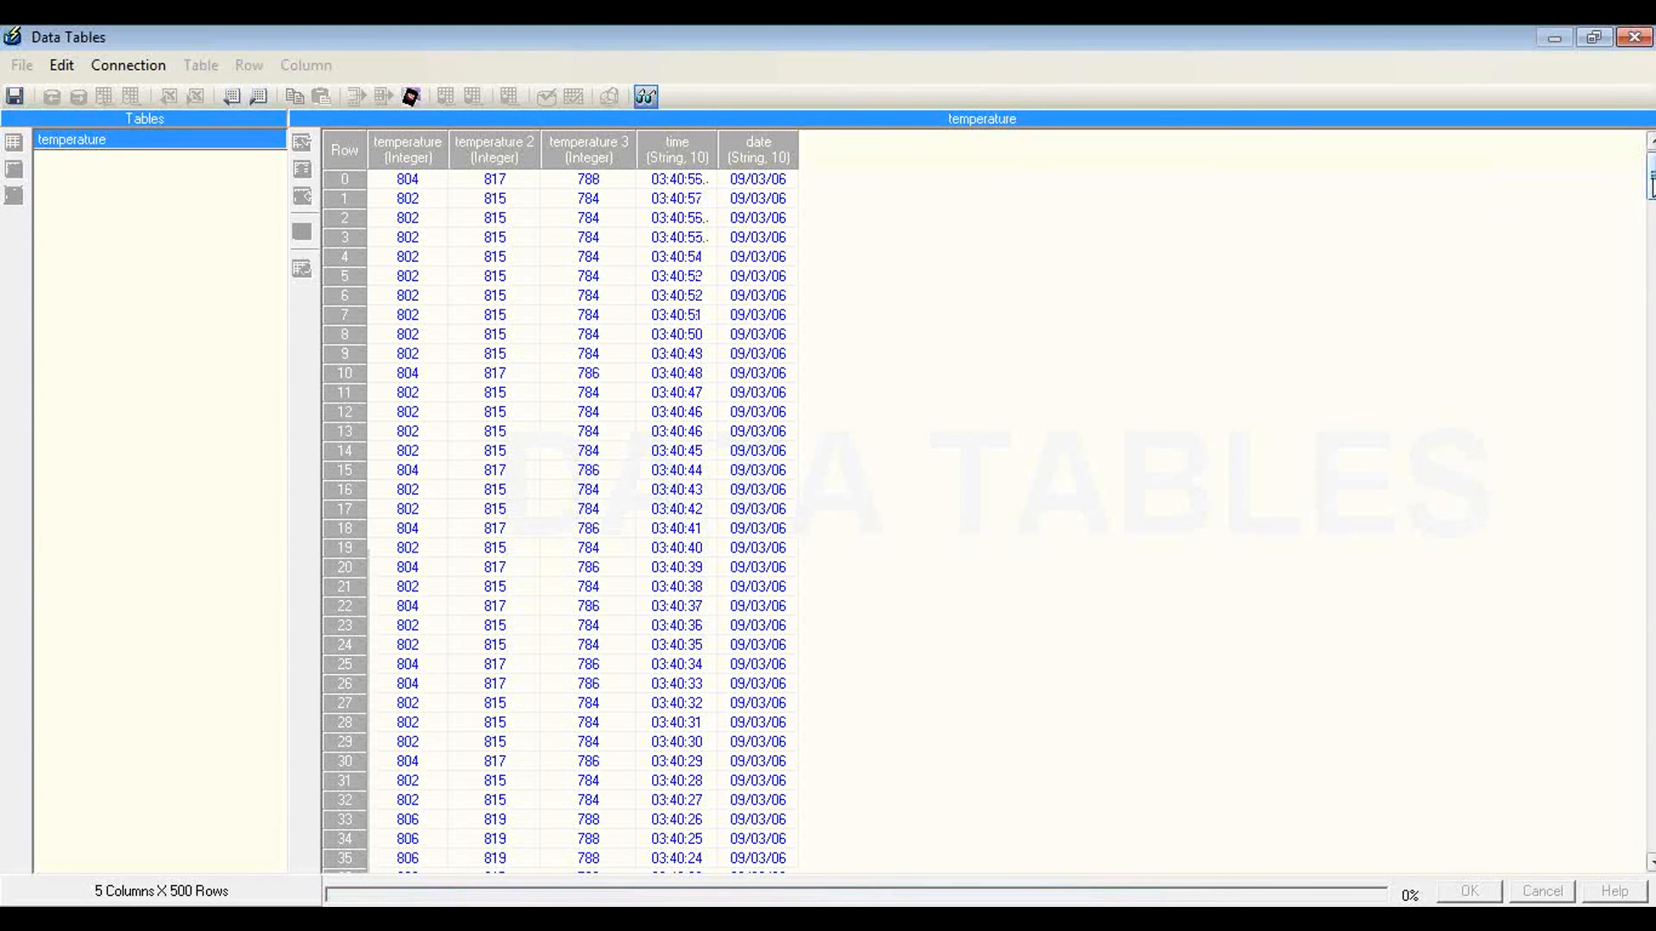
{"action": "scroll", "coordinate": [1649, 181], "scroll_direction": "down", "scroll_amount": 3}
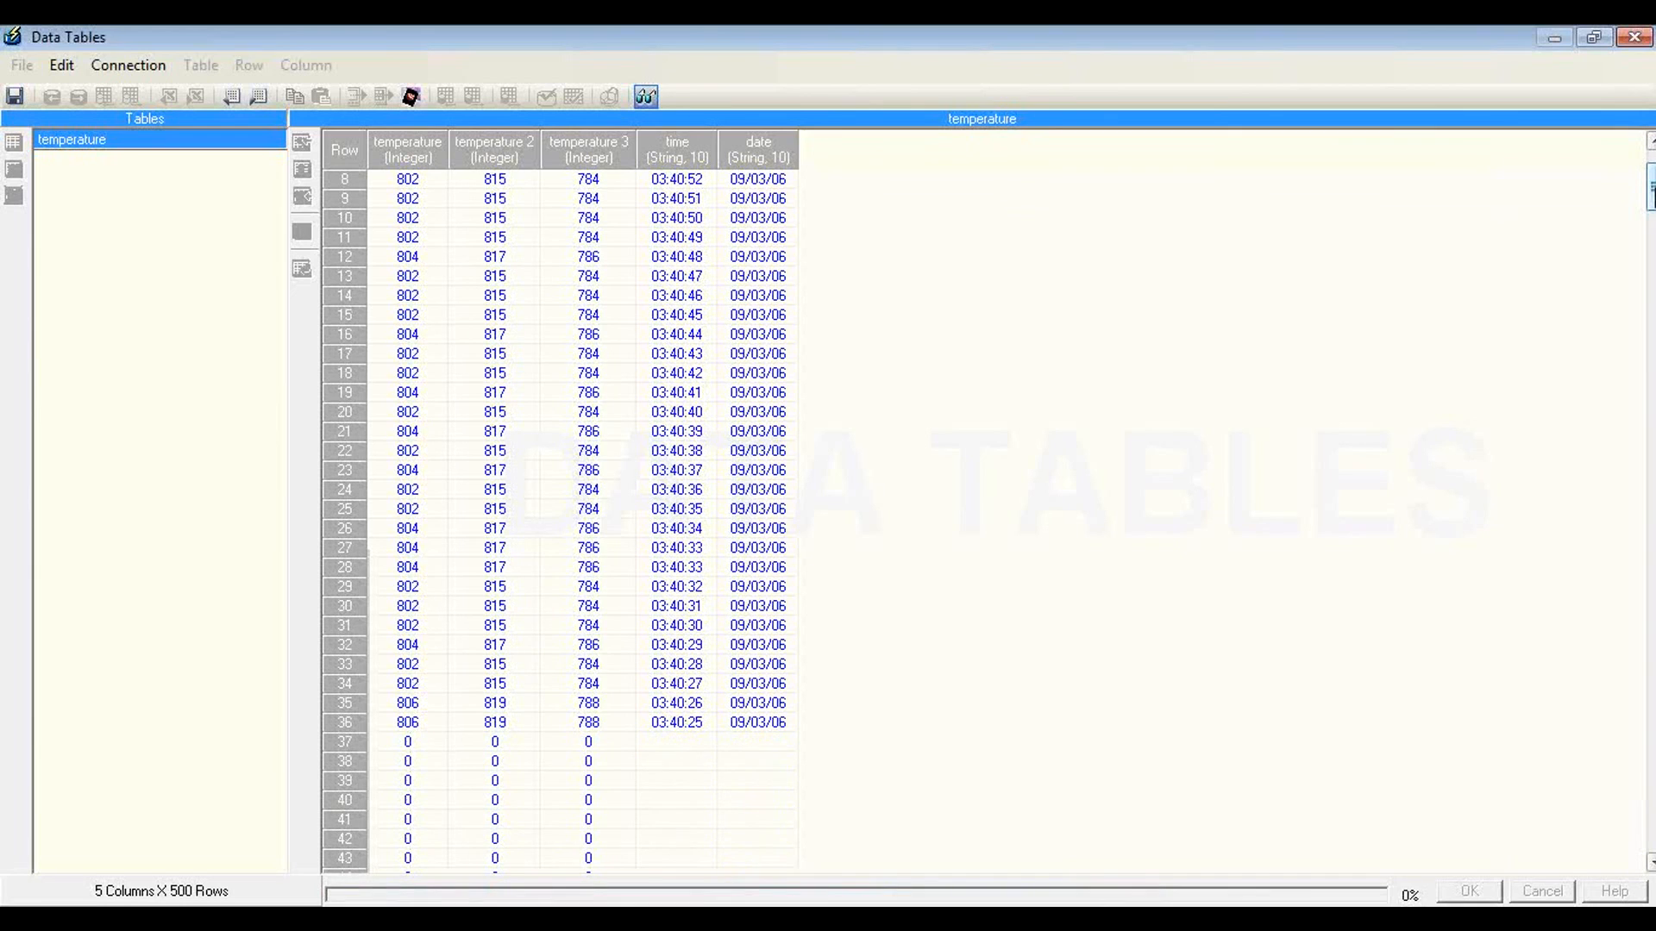
{"action": "scroll", "coordinate": [1649, 181], "scroll_direction": "up", "scroll_amount": 3}
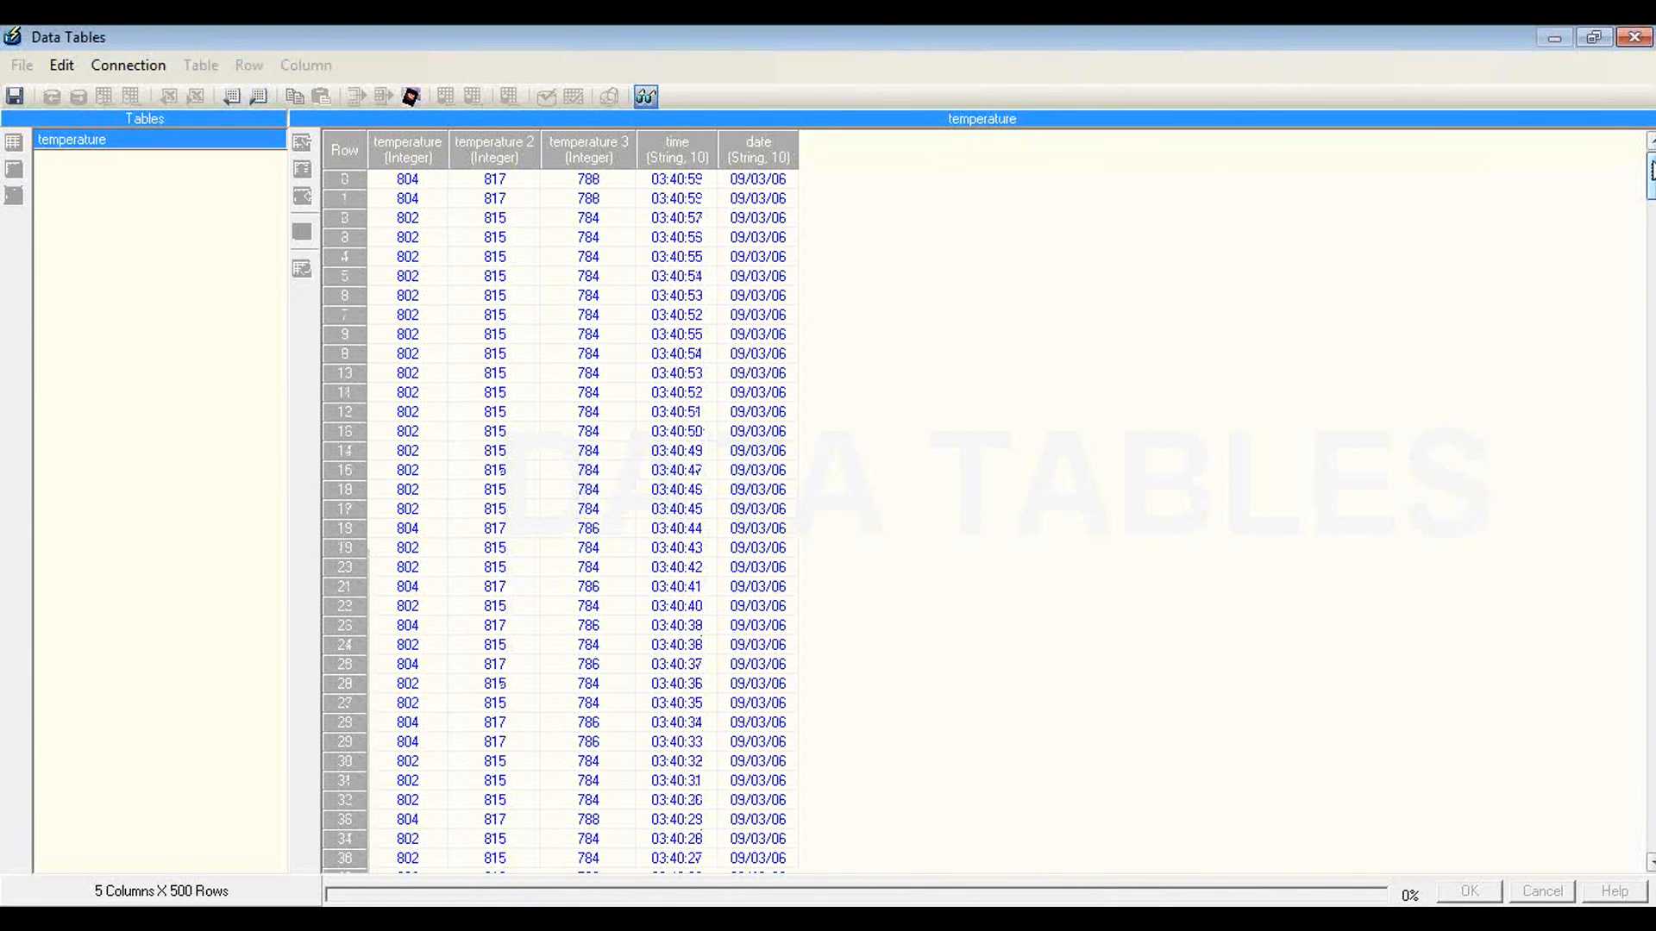
{"action": "left_click", "coordinate": [651, 92]}
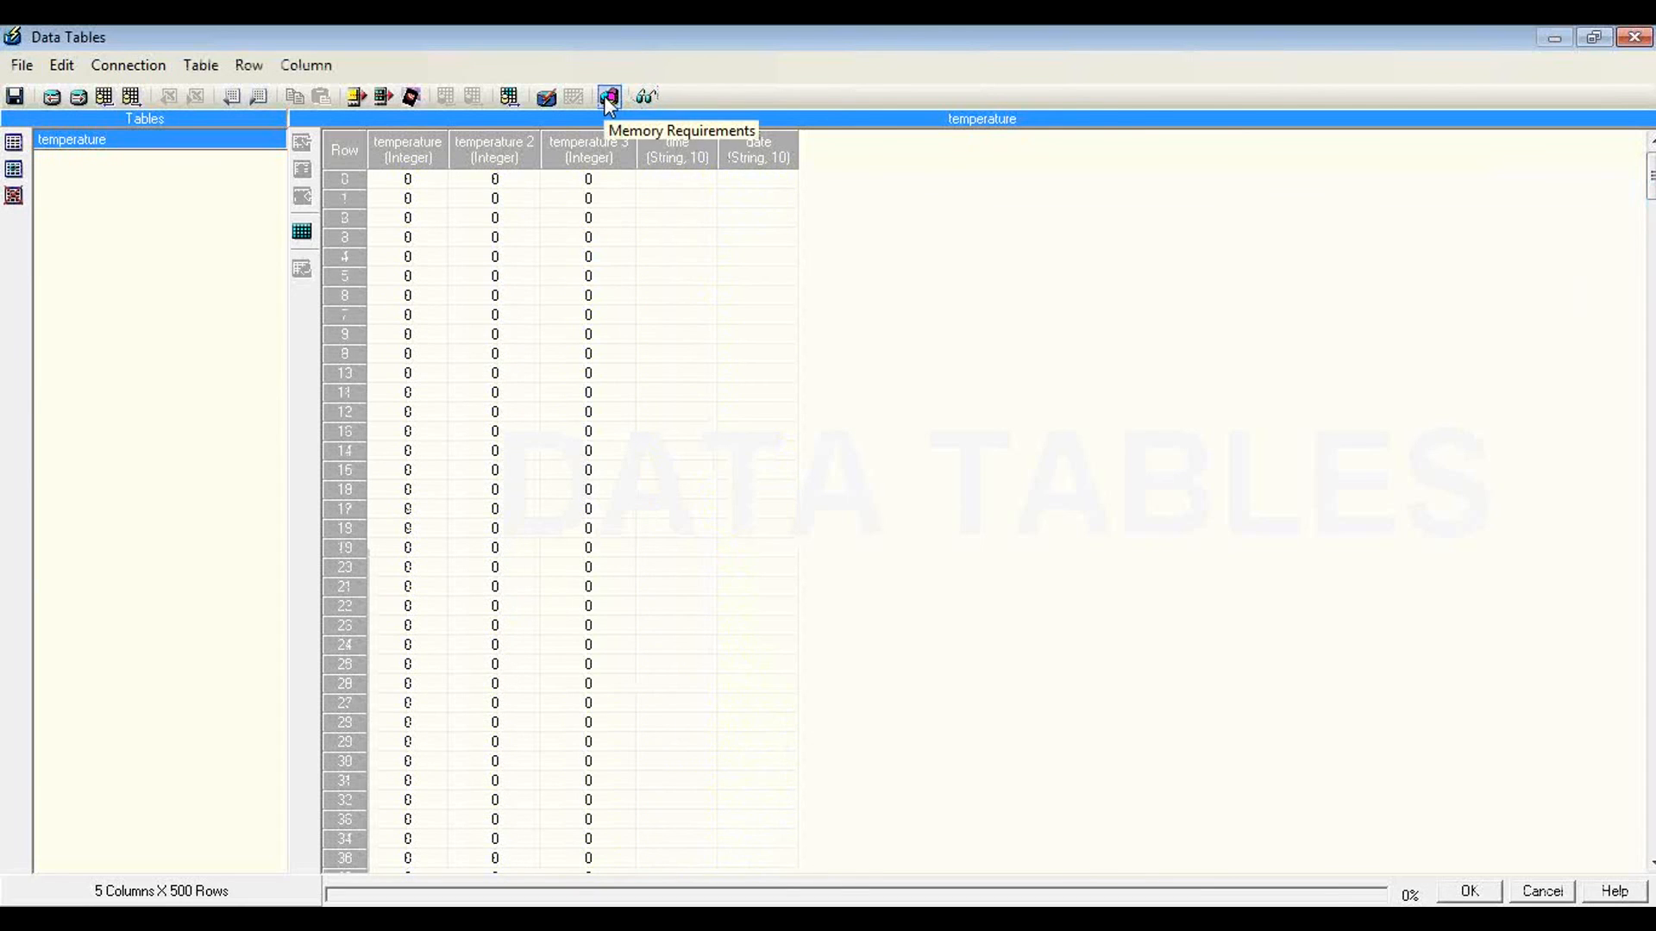
Step: Examine the RAM memory requirements of the data tables and close the memory chart
{"action": "left_click", "coordinate": [608, 96]}
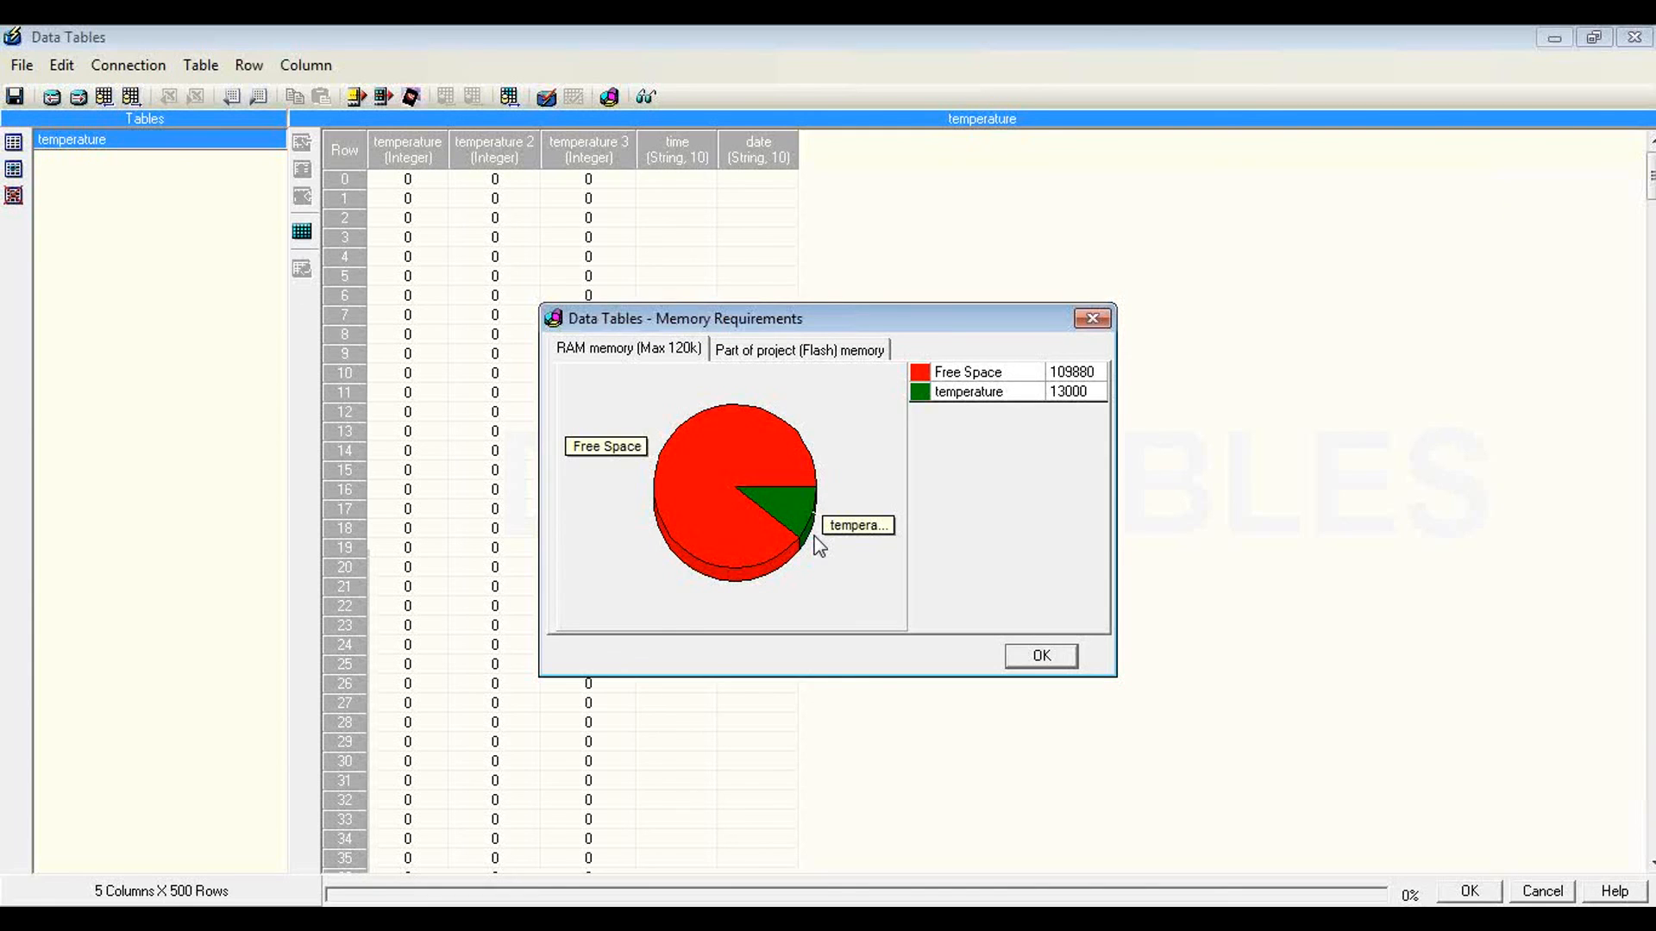
{"action": "left_click", "coordinate": [1092, 322]}
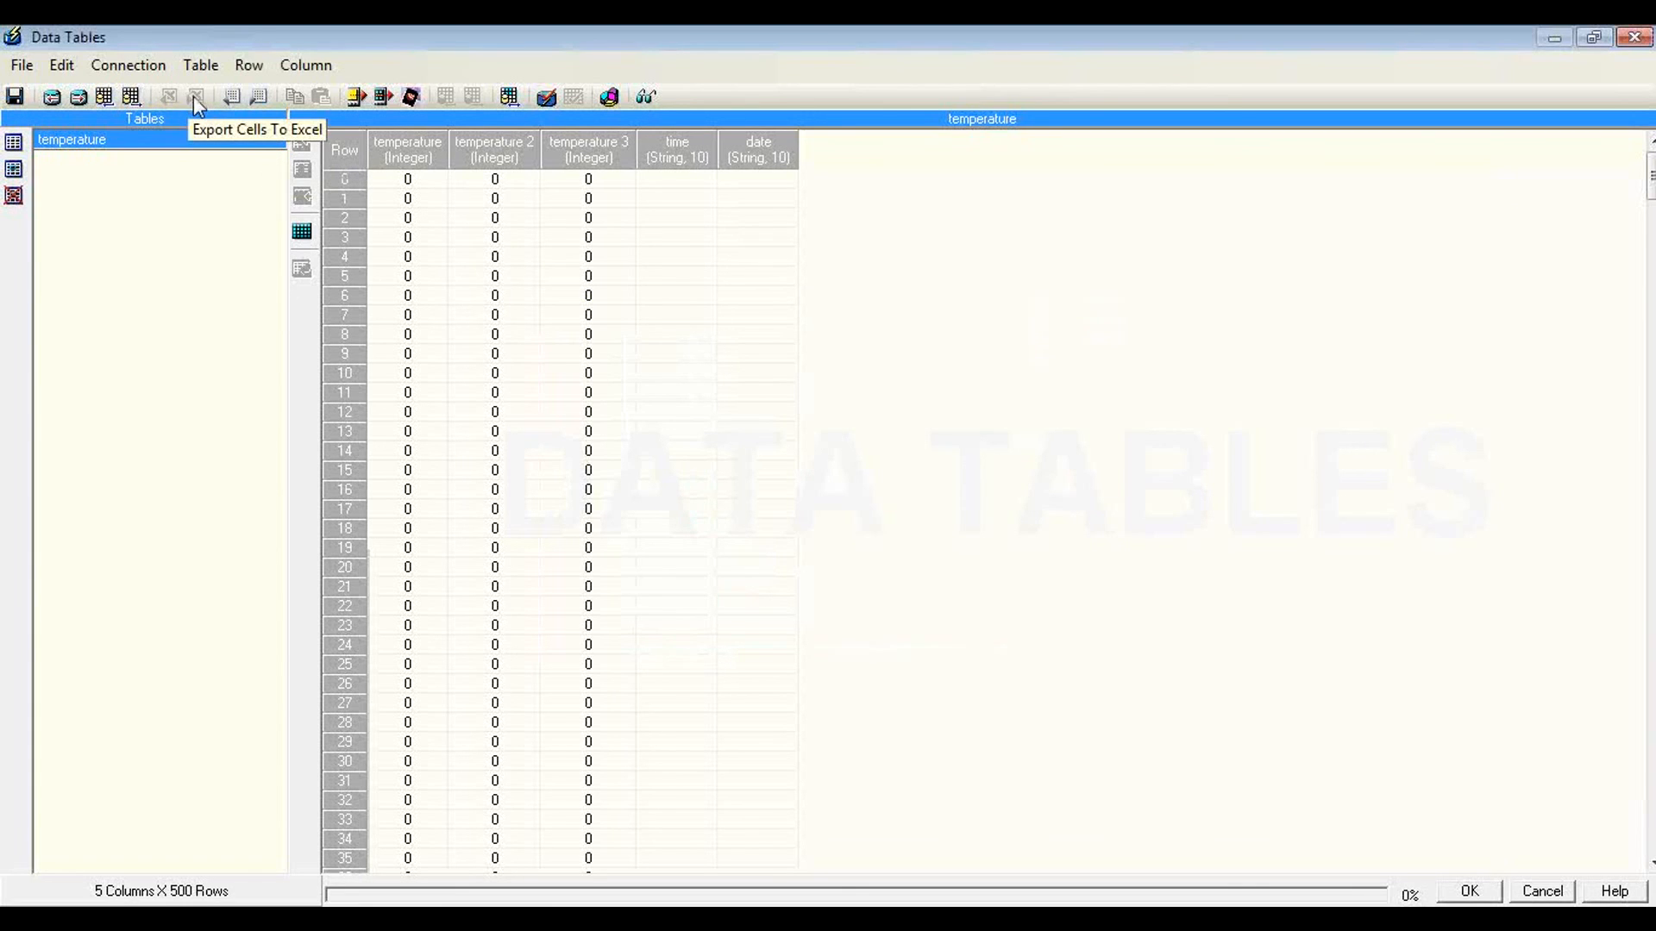
Step: Select all cells of the temperature table, then close the Data Tables window without saving changes
{"action": "left_click", "coordinate": [341, 145]}
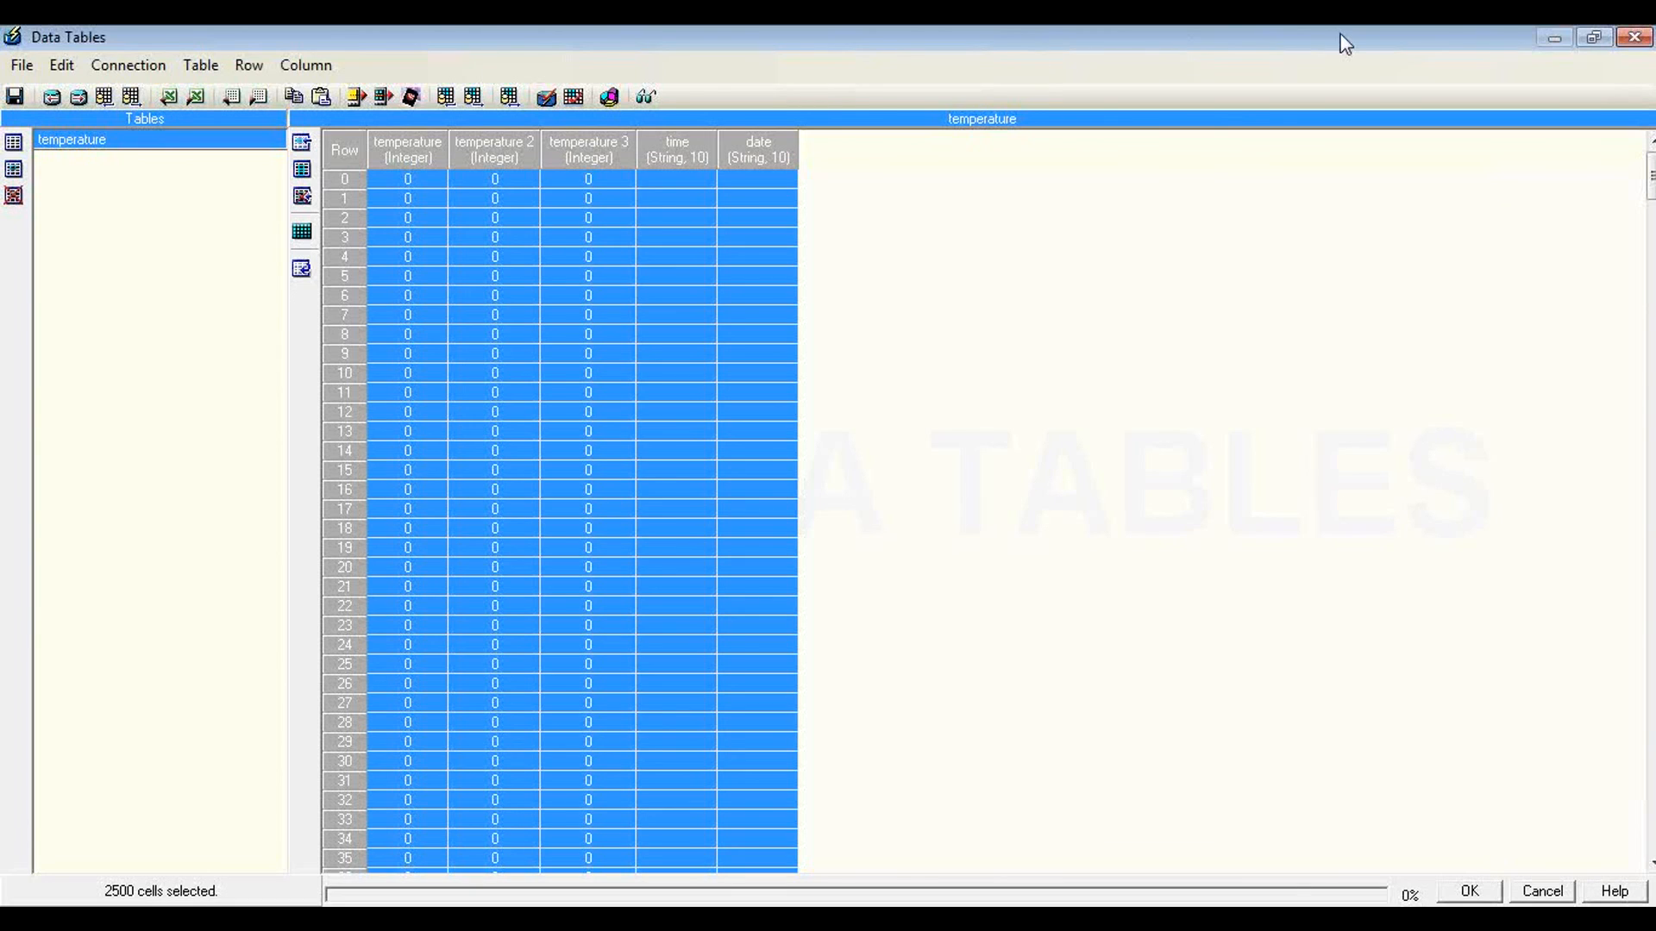
{"action": "left_click", "coordinate": [1638, 40]}
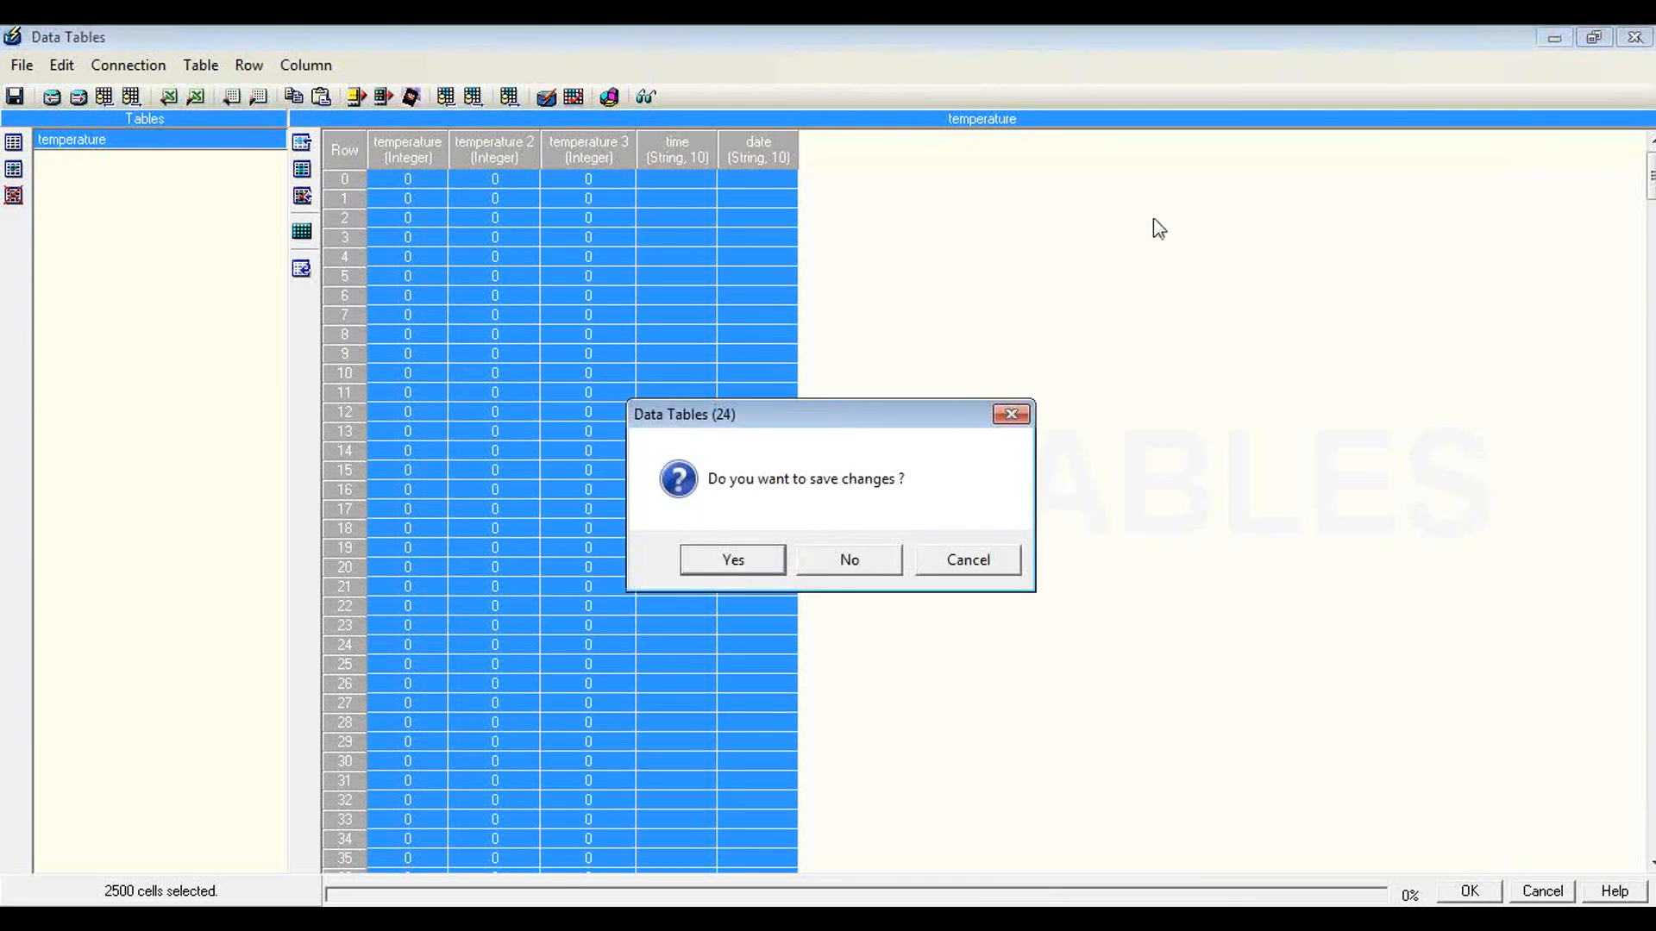
{"action": "left_click", "coordinate": [854, 567]}
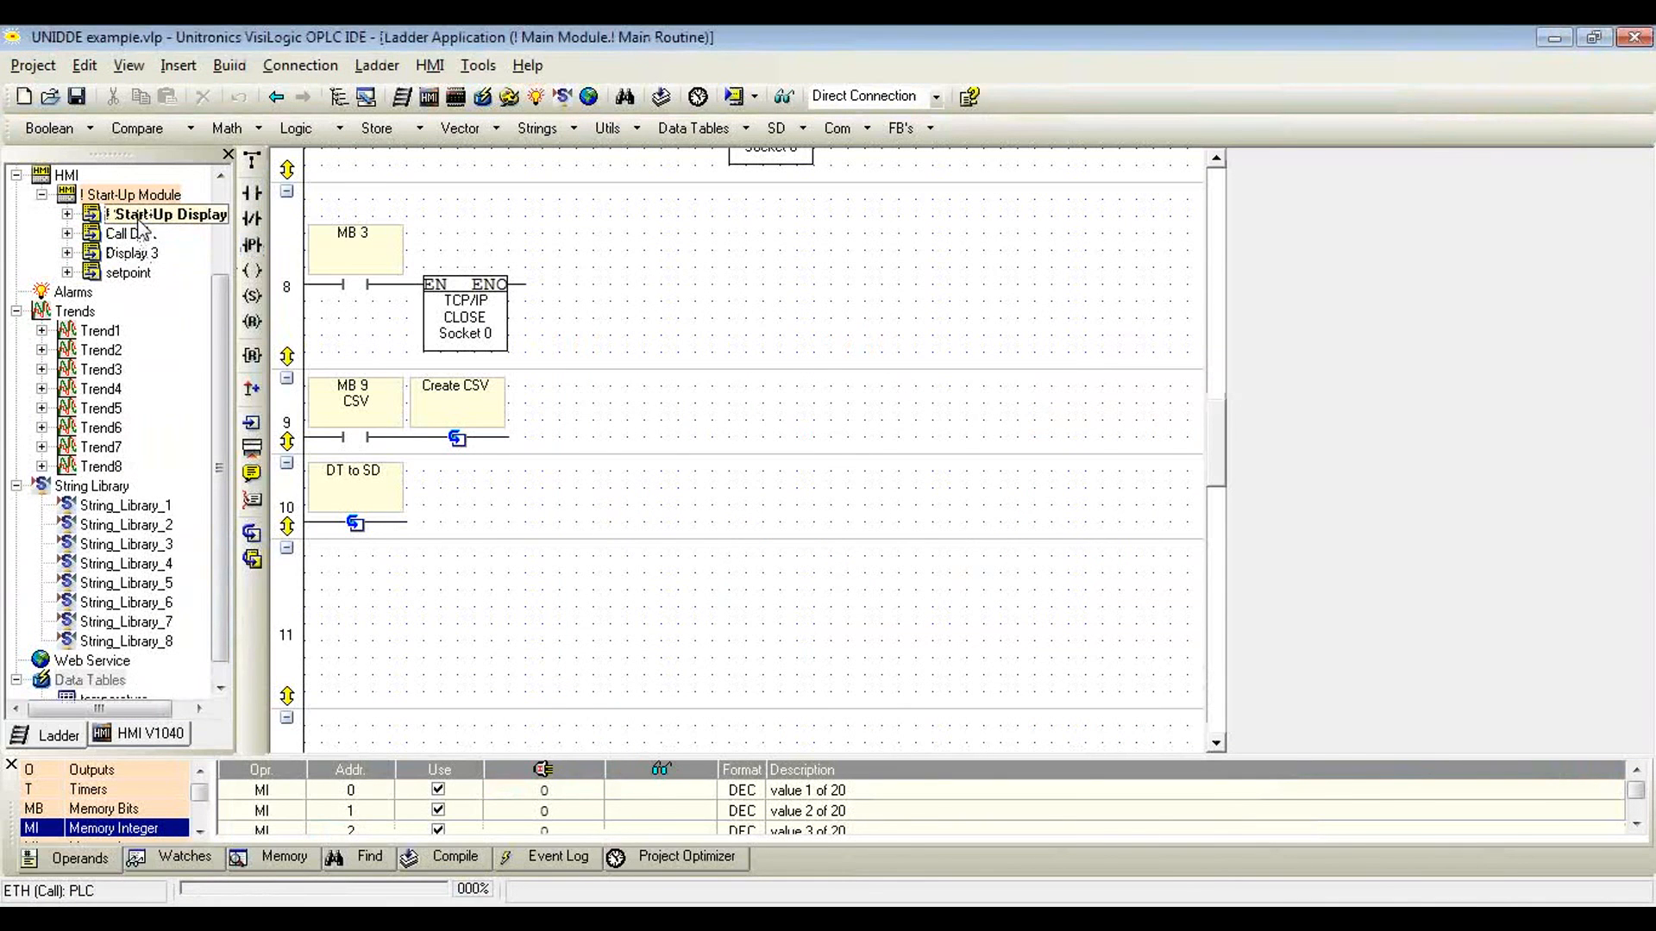
Step: Review the available Data Tables ladder functions and switch to the Data logging presentation in PowerPoint
{"action": "left_click", "coordinate": [717, 131]}
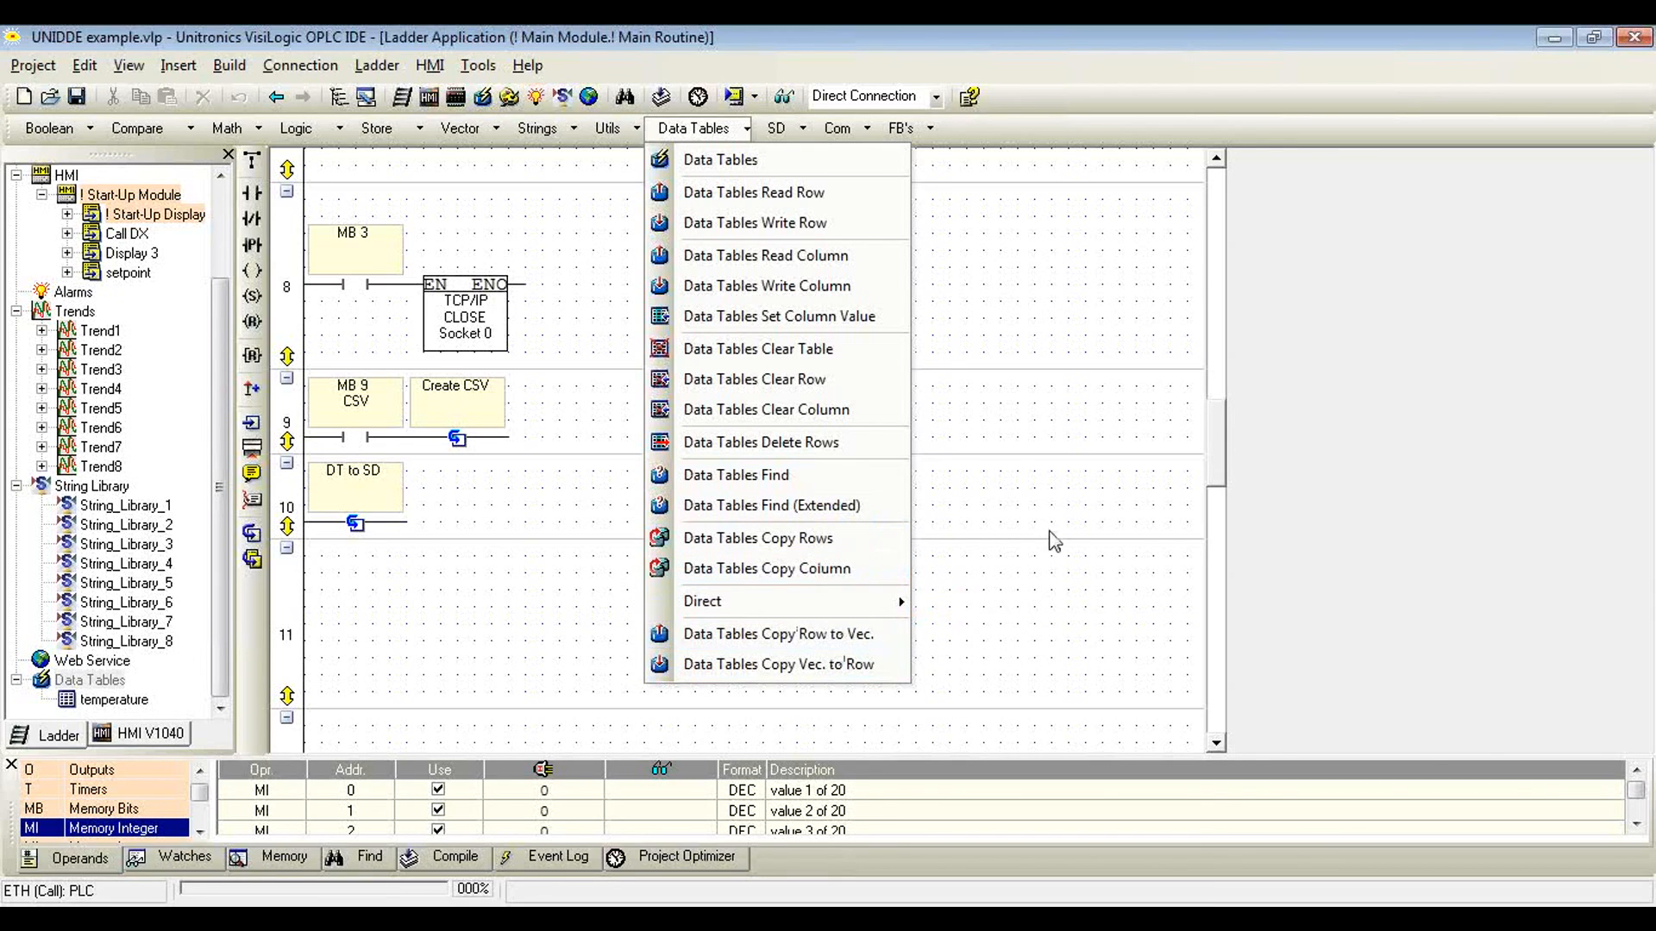
{"action": "left_click", "coordinate": [832, 644]}
{"action": "key", "text": "alt+Tab"}
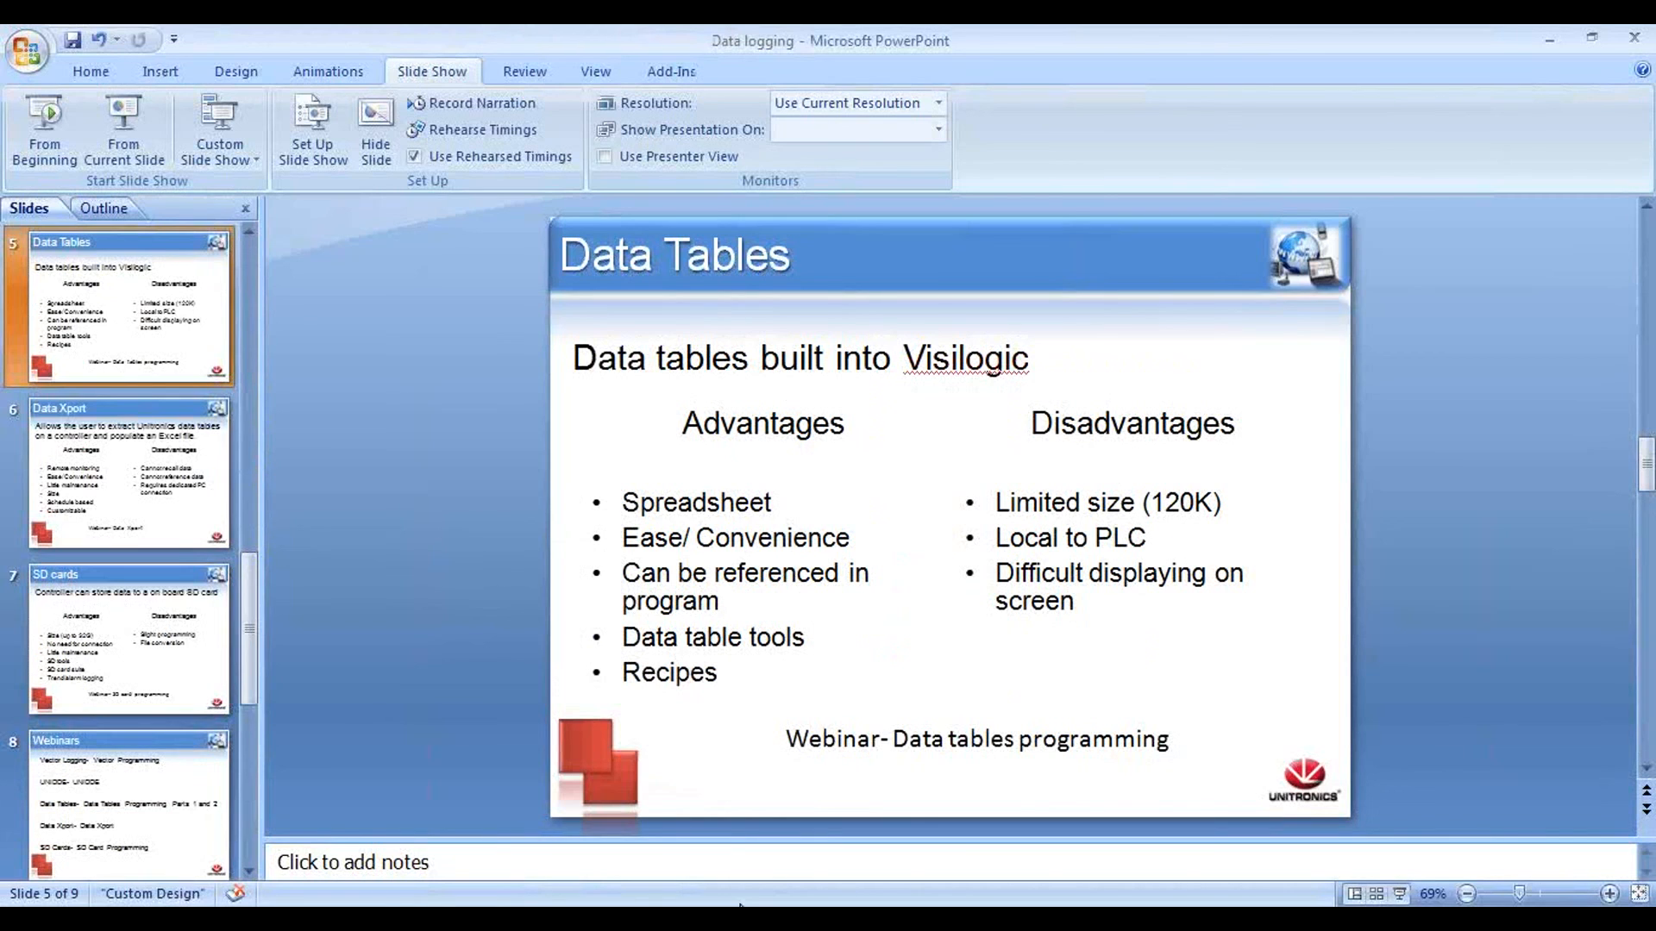
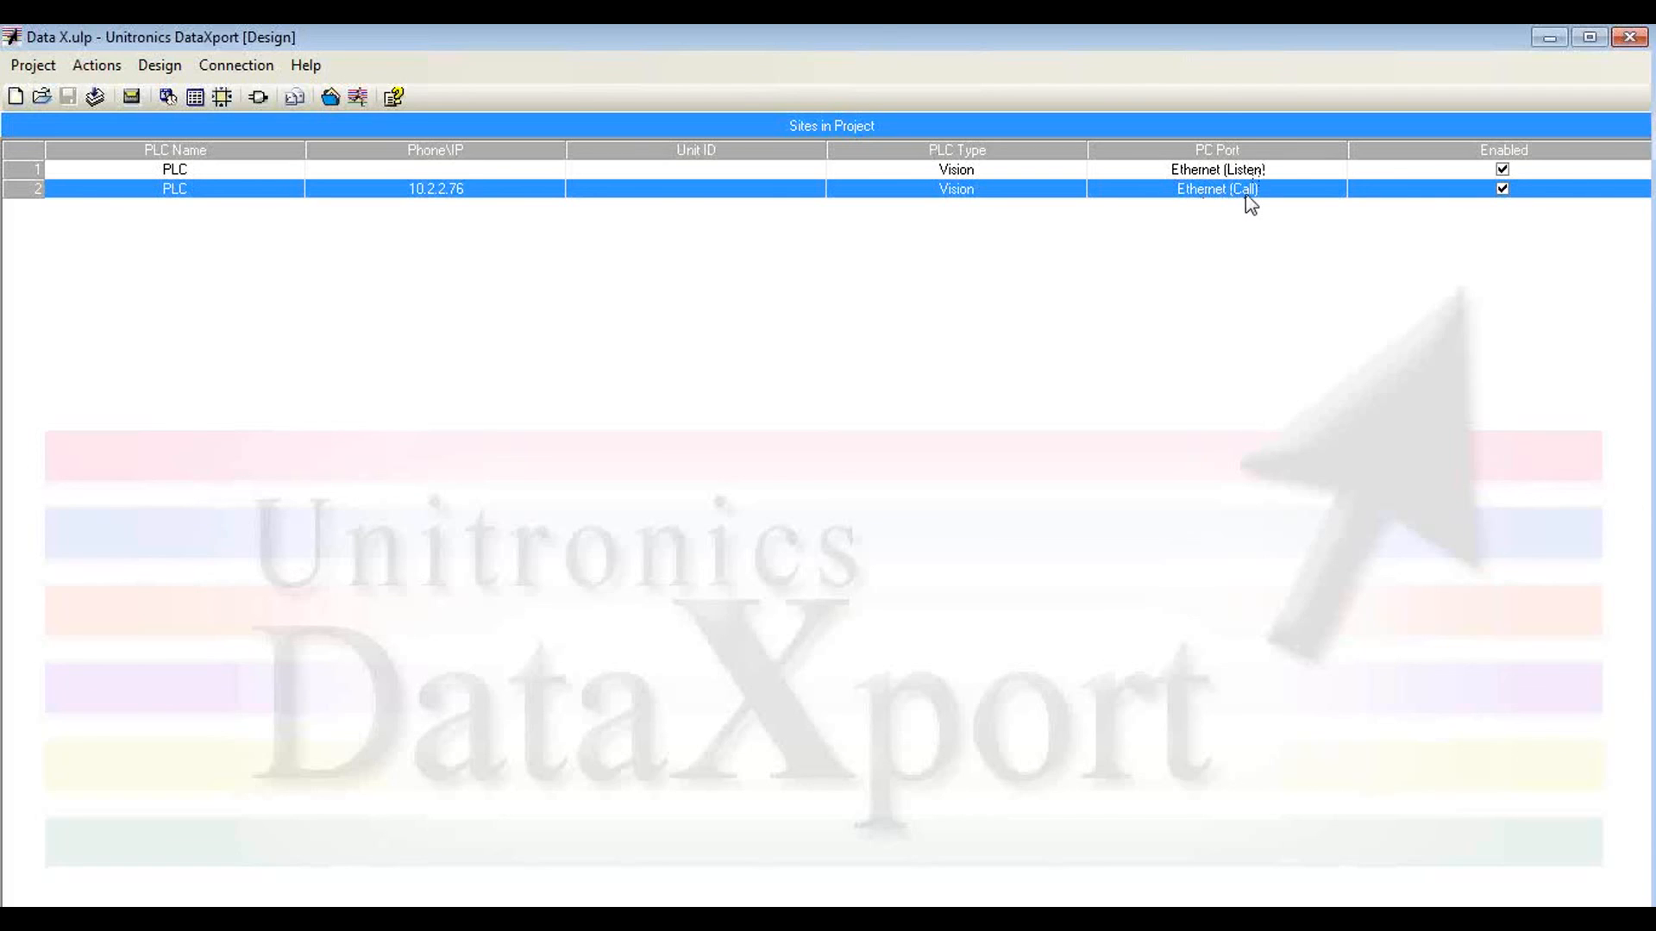
Step: Open the settings of the Ethernet (Call) site, examine its Excel/.csv file creation options, and accept the settings
{"action": "left_click", "coordinate": [1207, 173]}
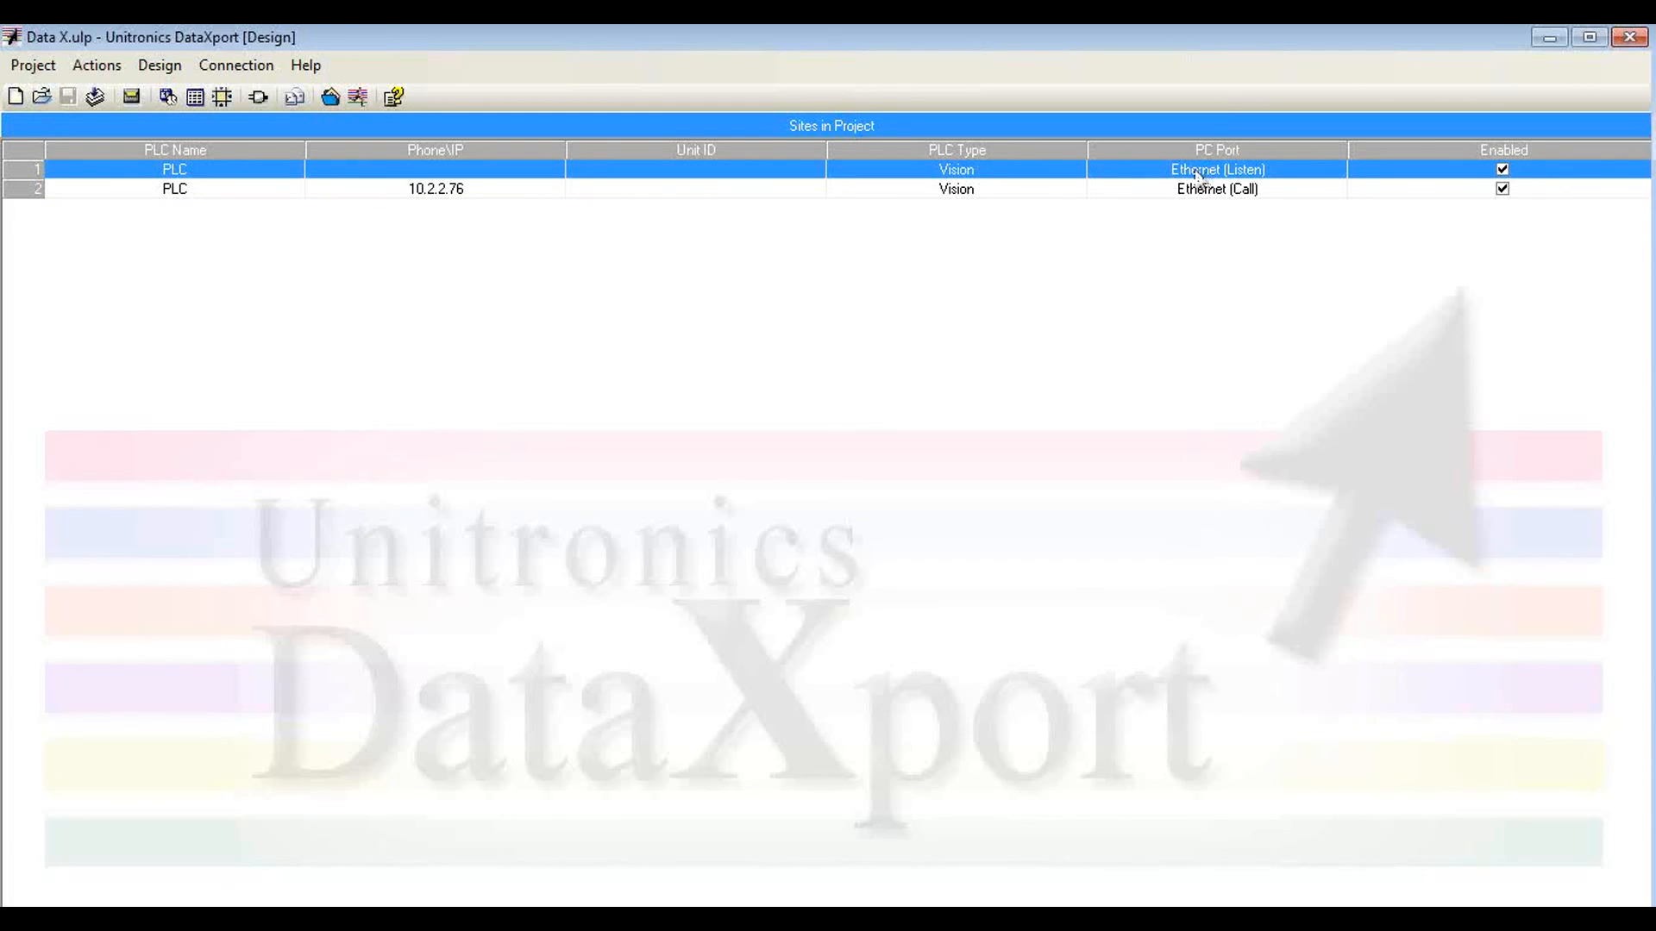
{"action": "left_click", "coordinate": [1139, 194]}
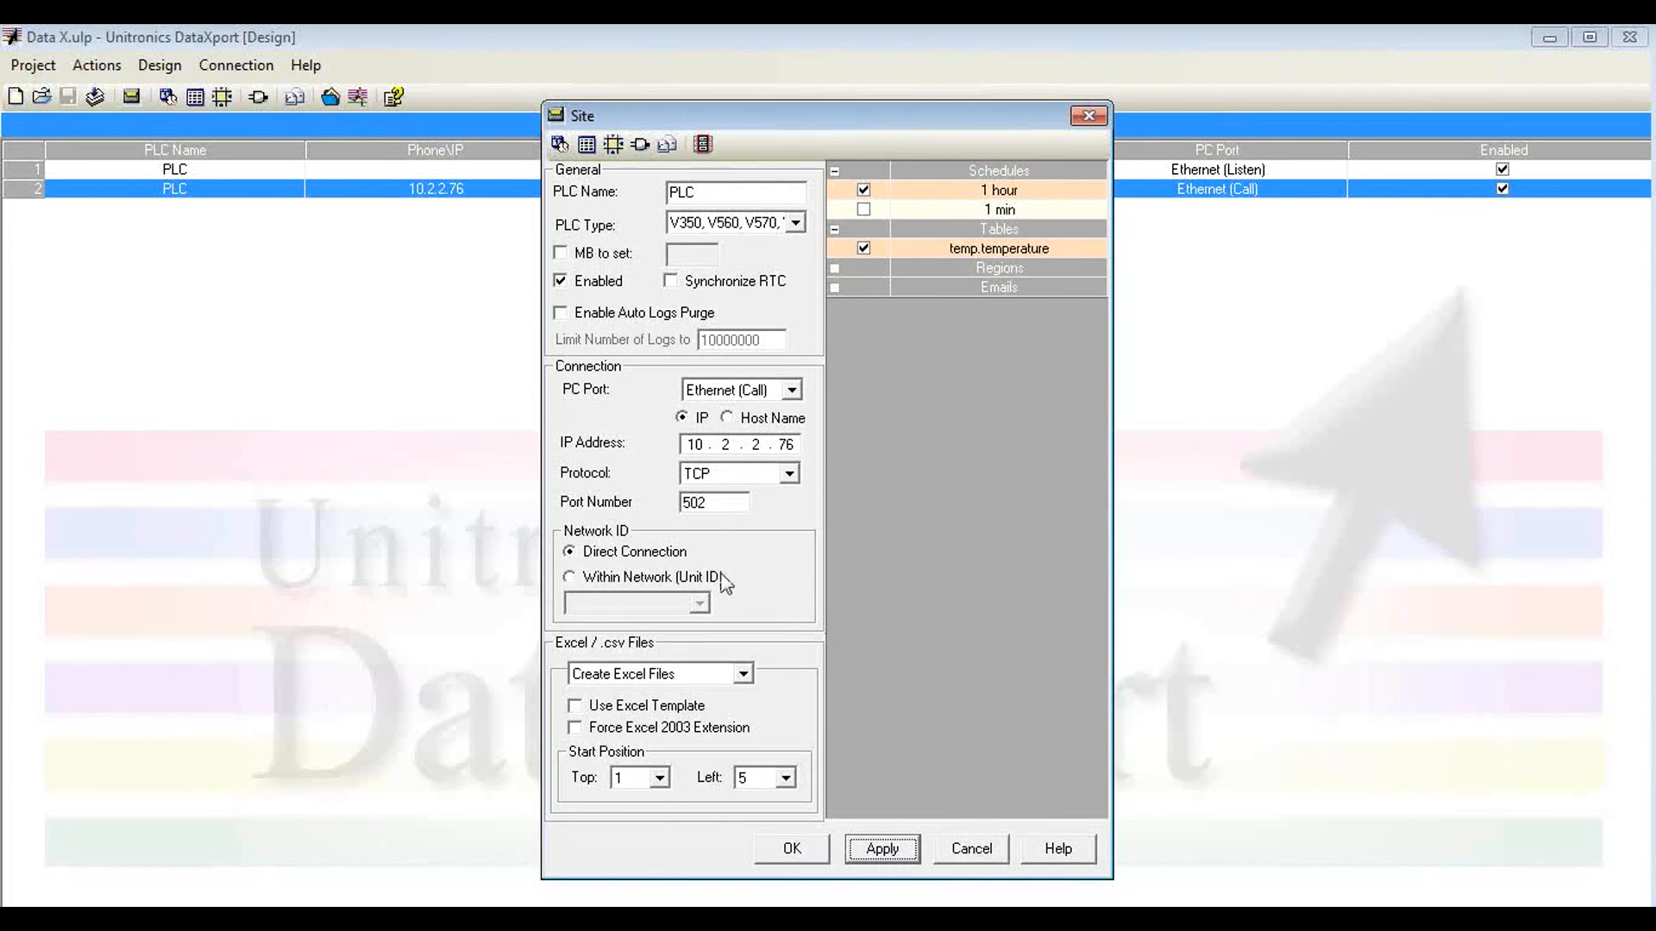
{"action": "left_click", "coordinate": [749, 676]}
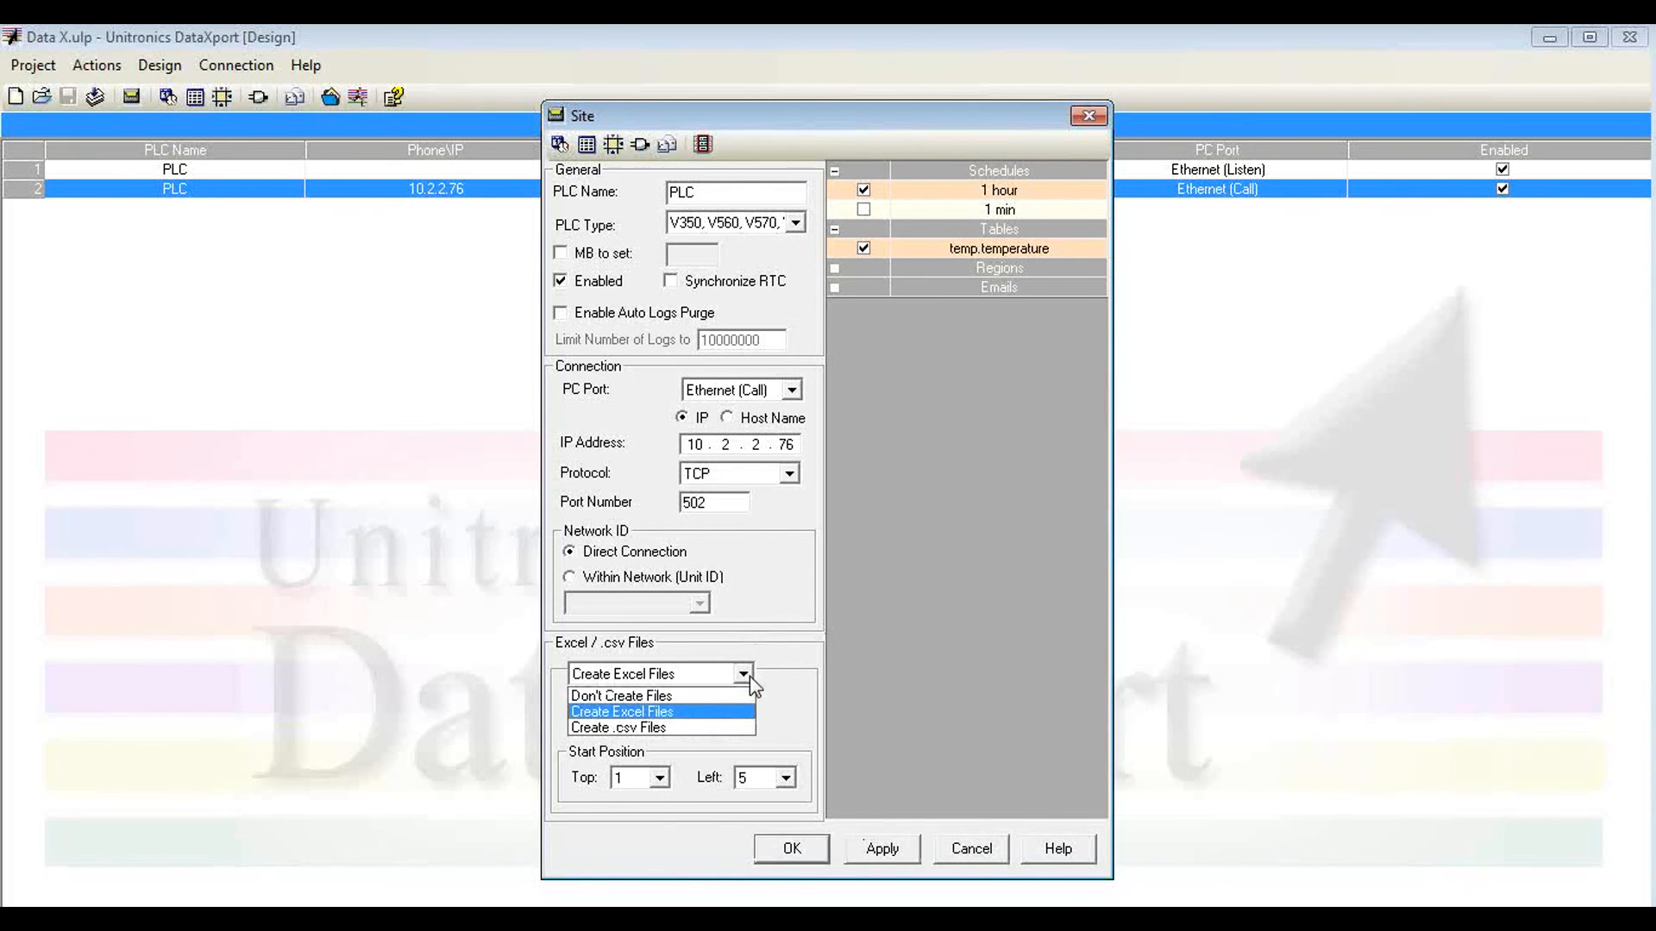
{"action": "left_click", "coordinate": [749, 676]}
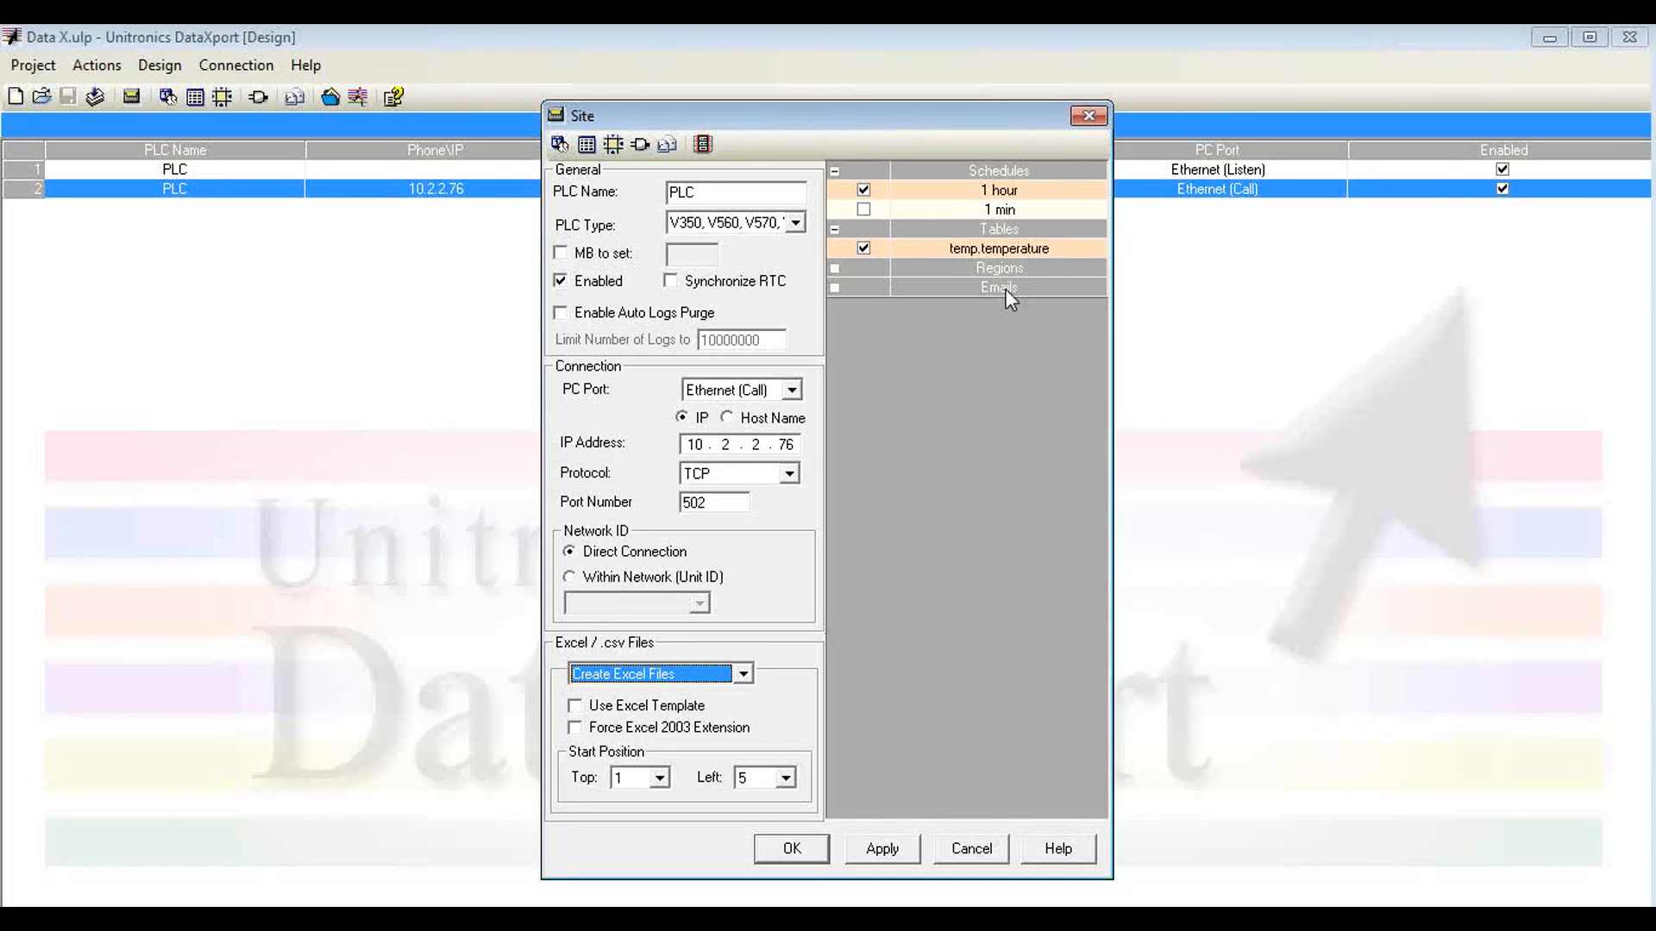
{"action": "left_click", "coordinate": [791, 848]}
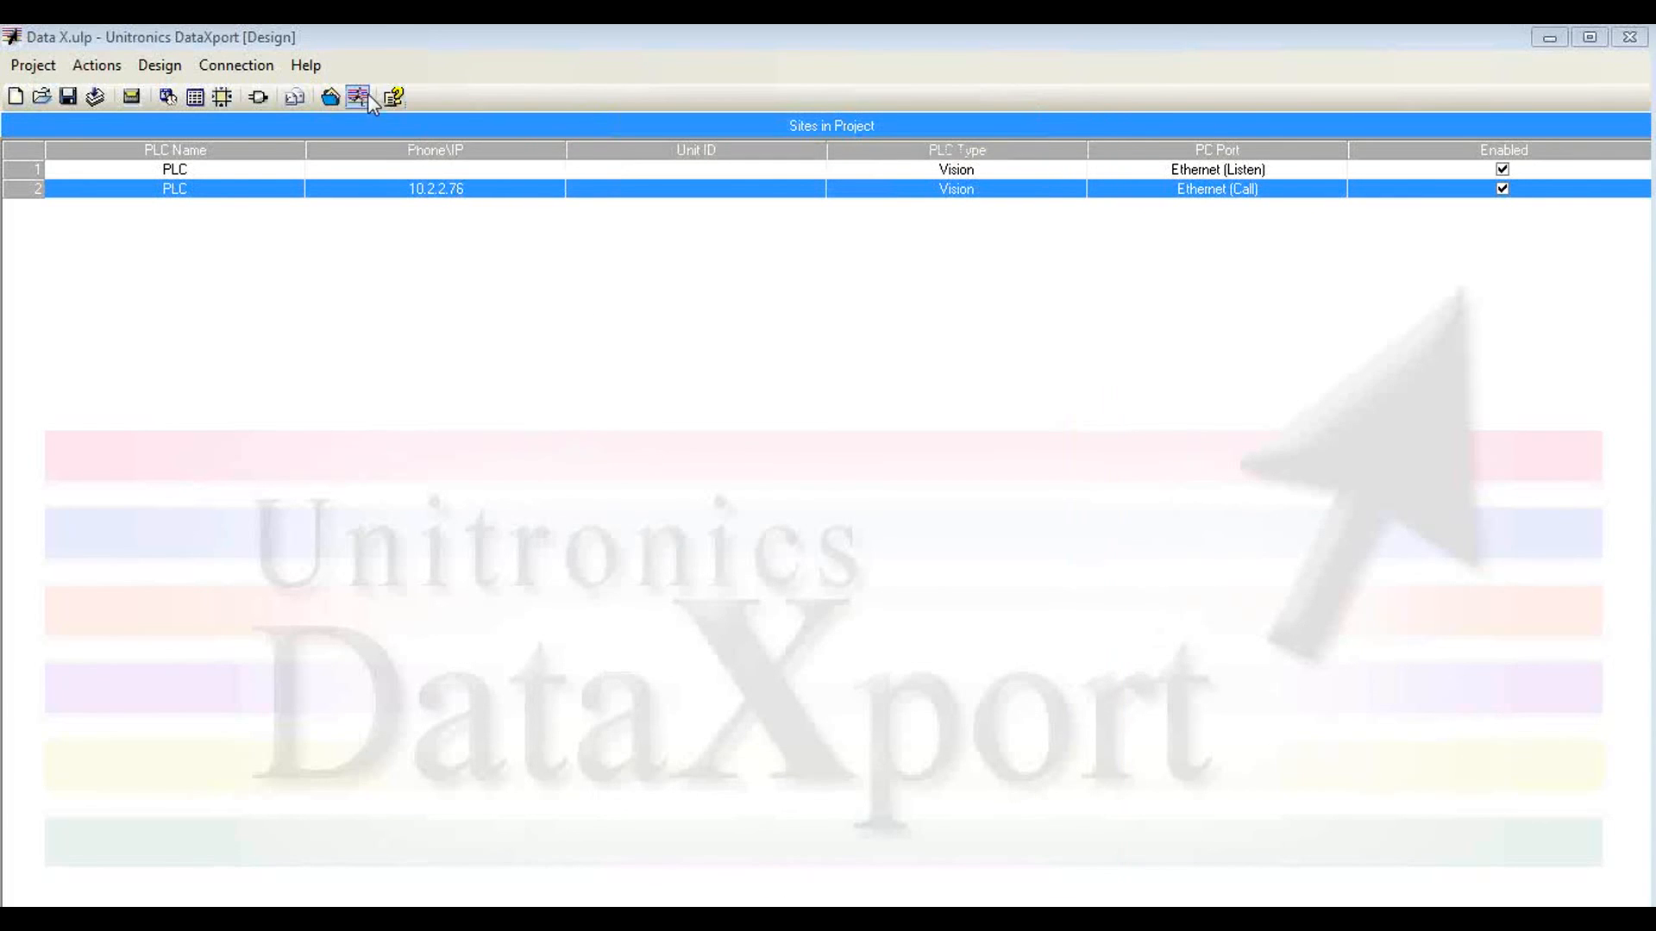
Step: Save and run the DataXport project, then clear the old entries from the Calls Log and reposition its window
{"action": "left_click", "coordinate": [358, 97]}
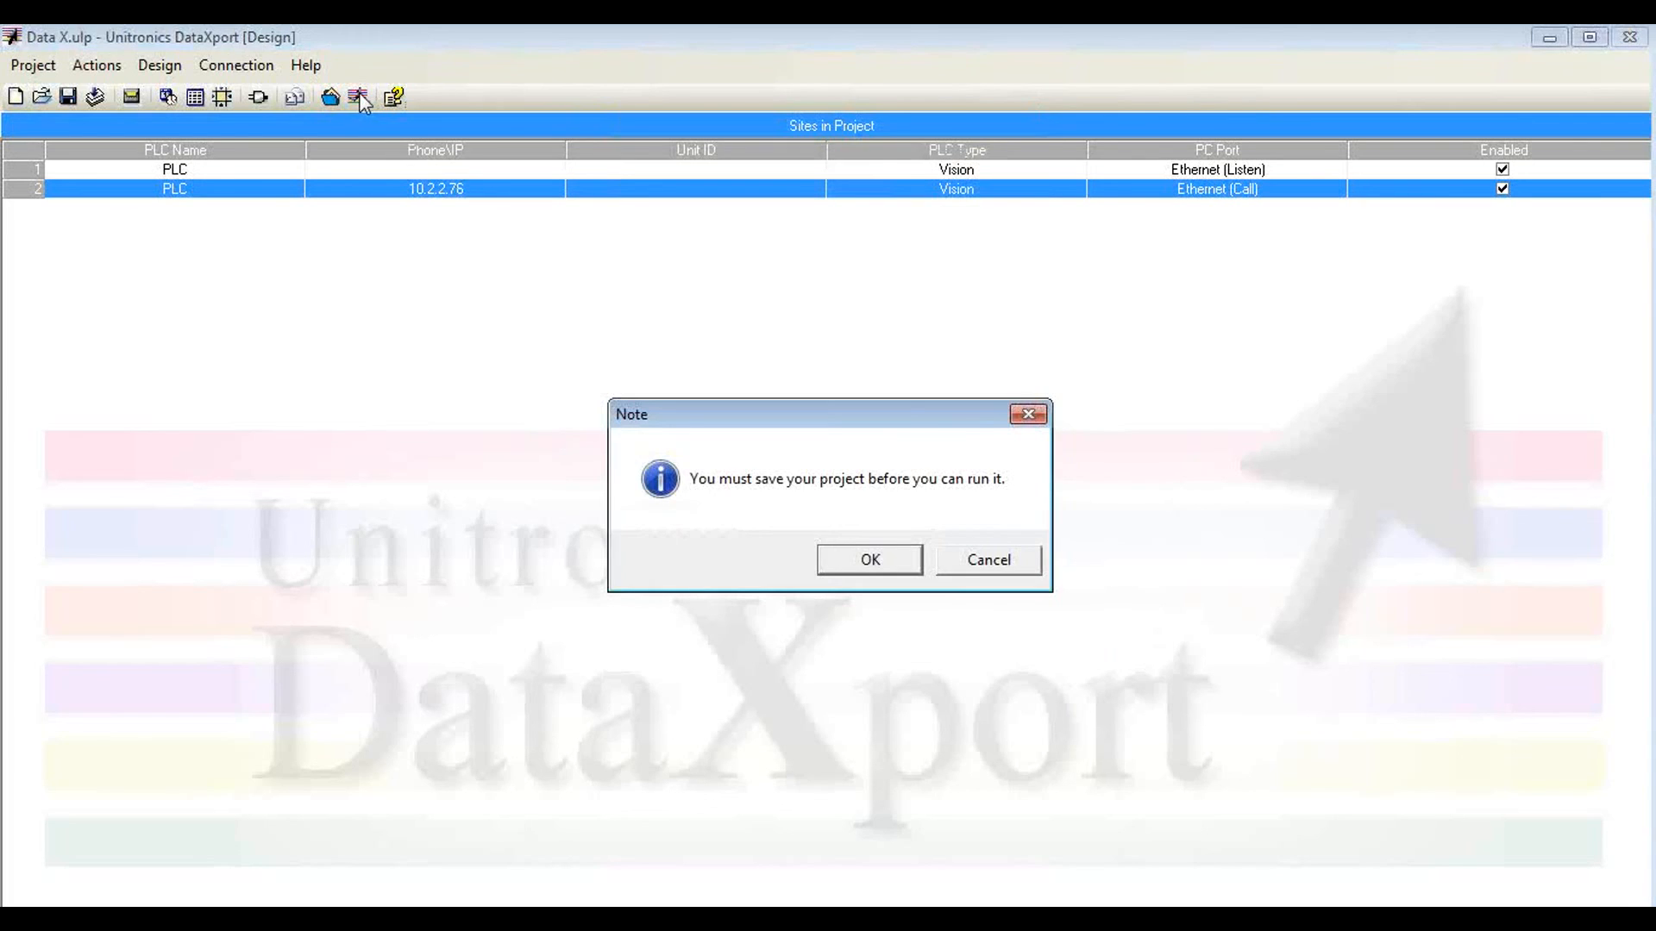
{"action": "left_click", "coordinate": [869, 559]}
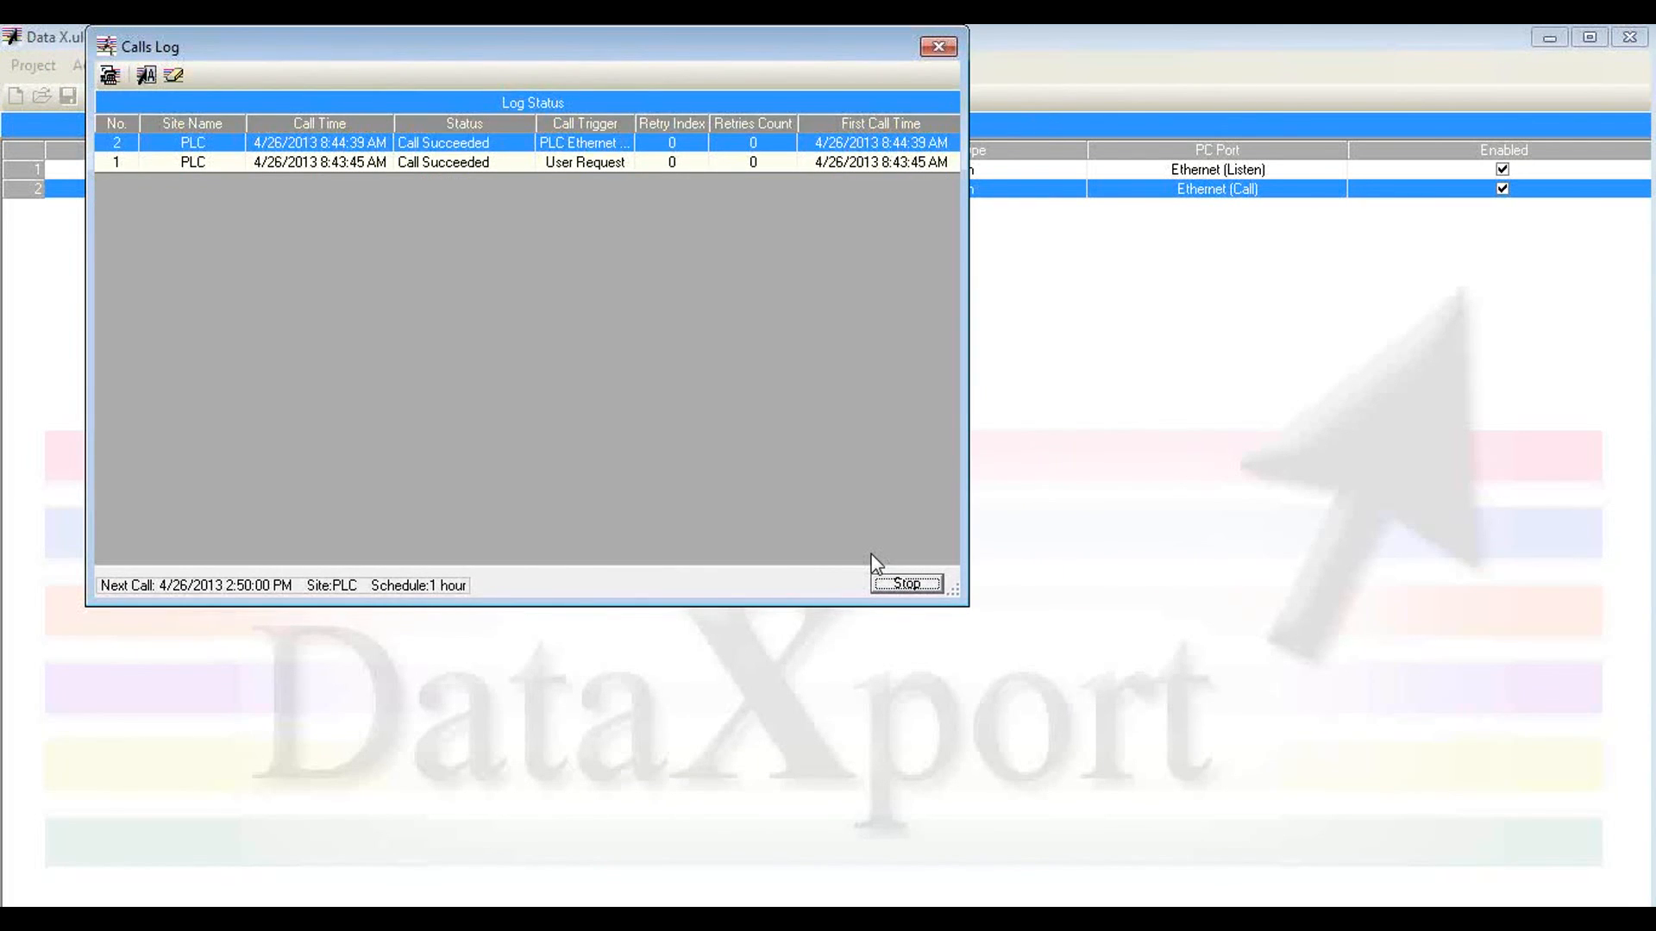
{"action": "left_click", "coordinate": [170, 77]}
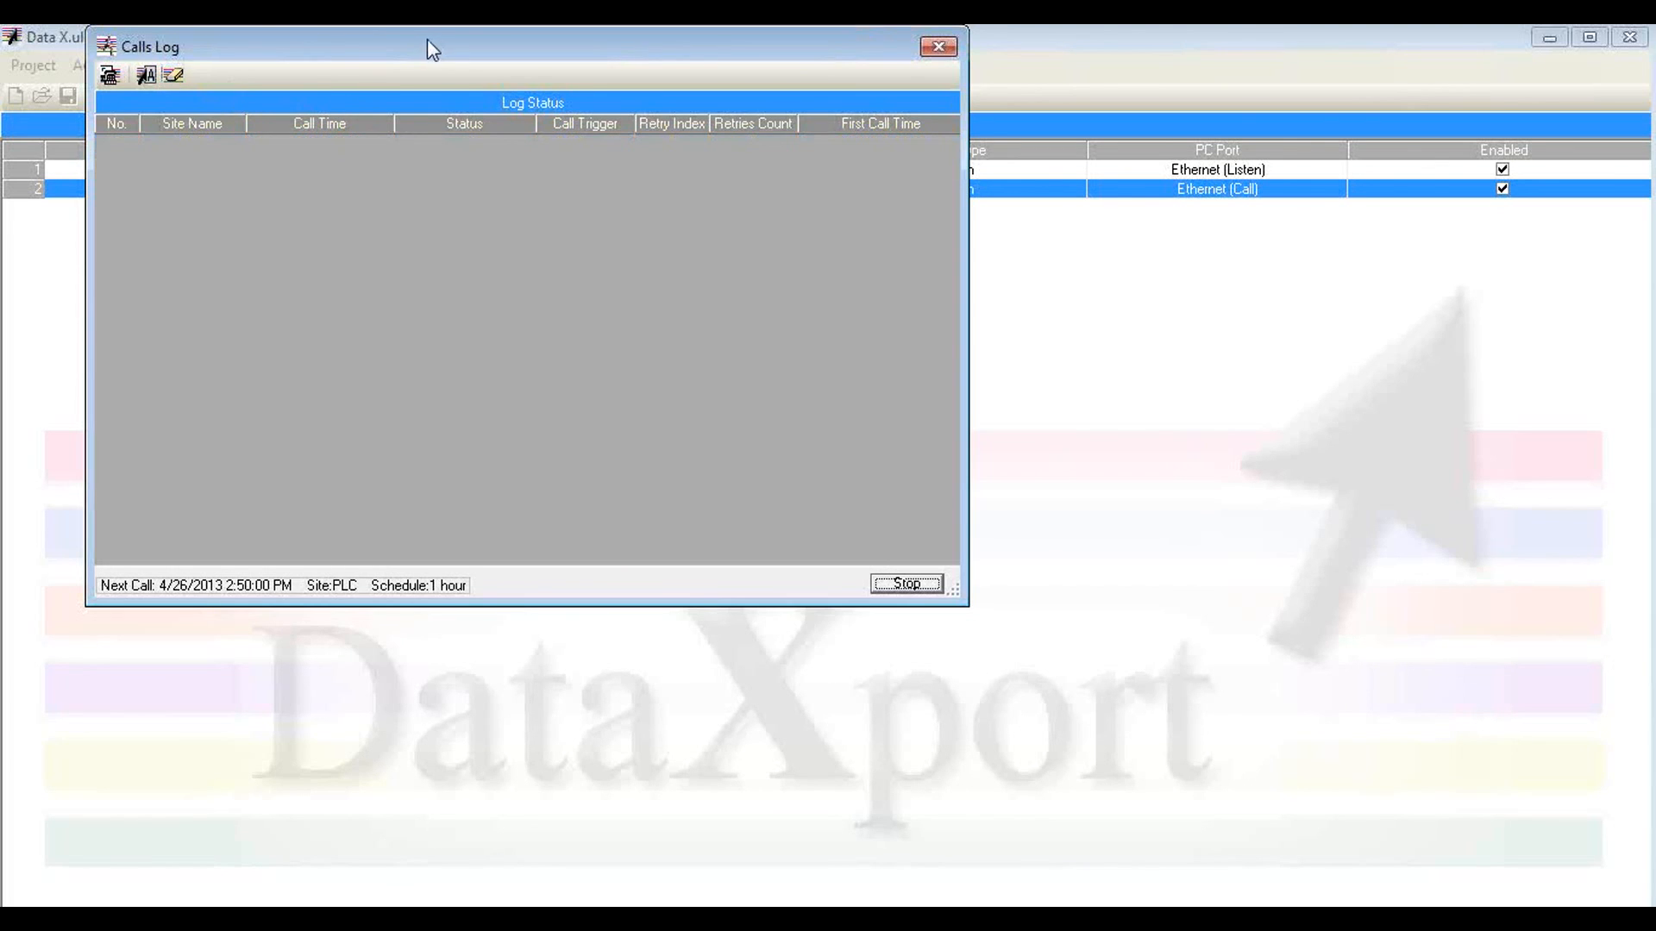
{"action": "left_click_drag", "start_coordinate": [427, 40], "coordinate": [650, 118]}
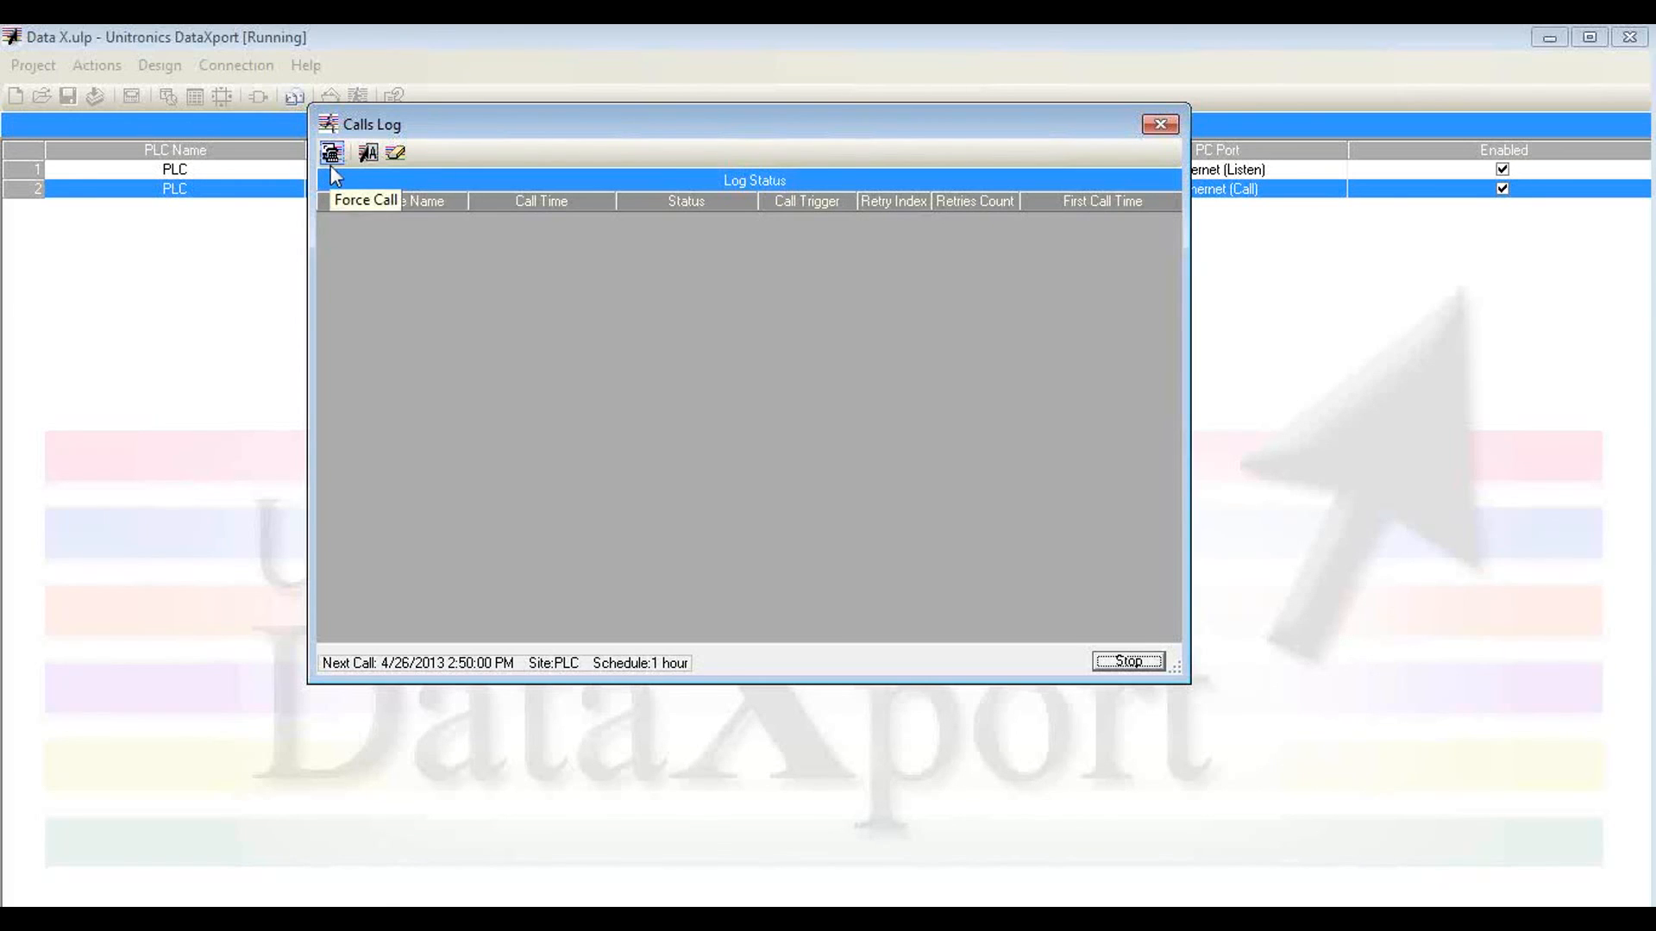
Step: Force a call to the second PLC in the PLCs List
{"action": "left_click", "coordinate": [332, 169]}
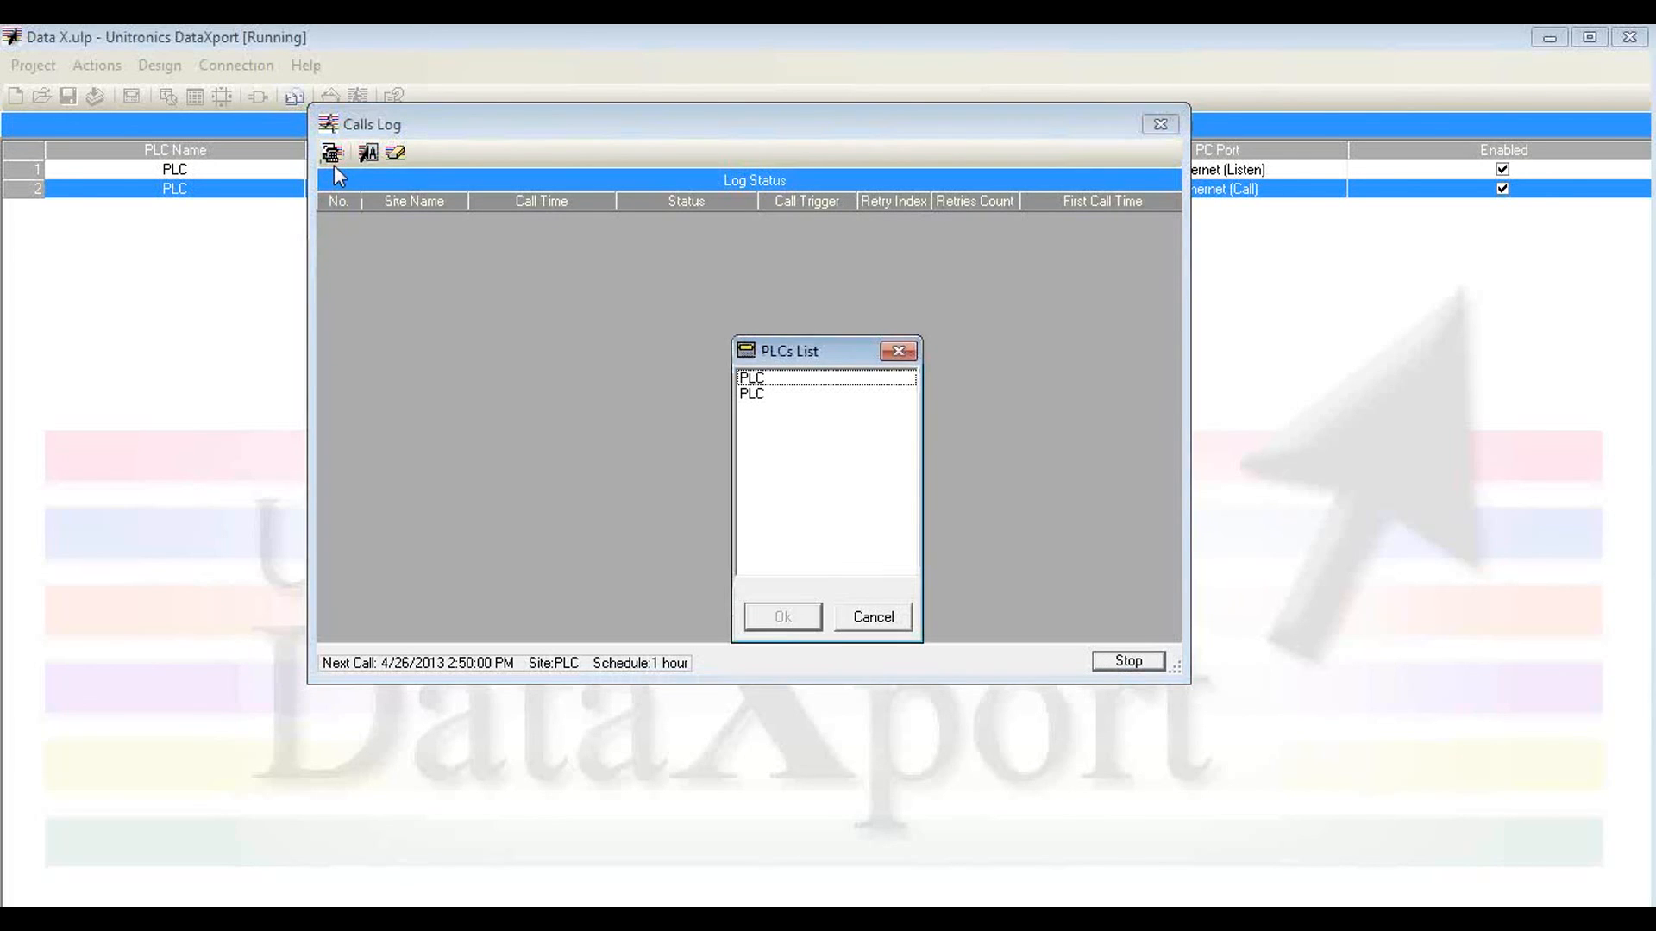
{"action": "left_click", "coordinate": [756, 397]}
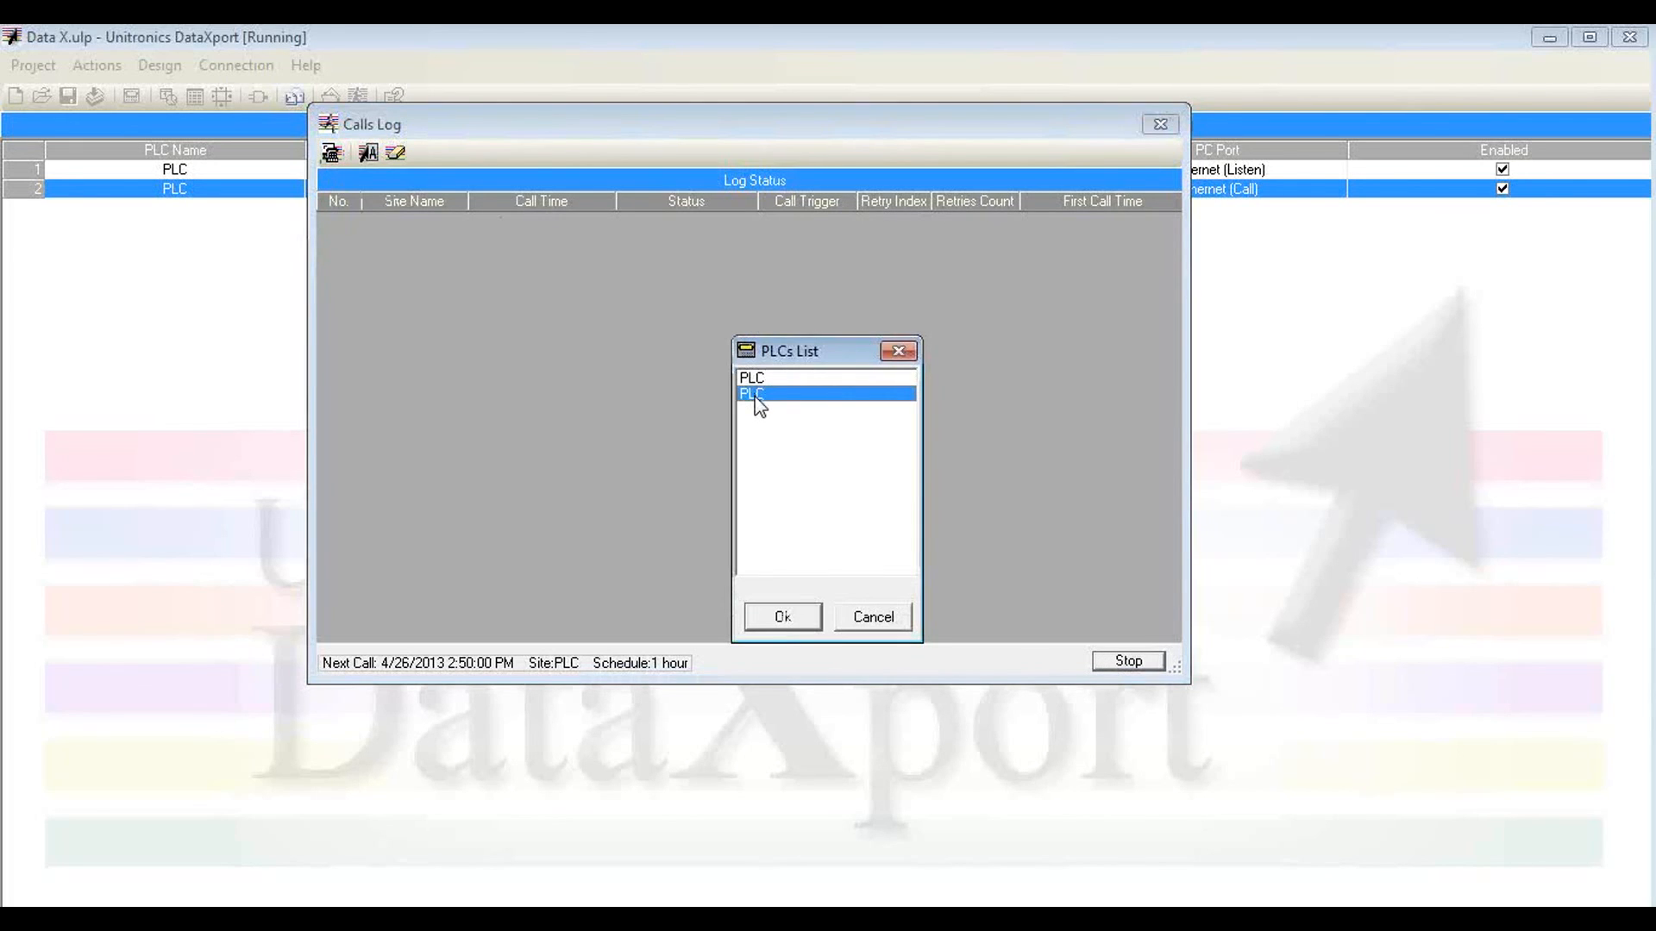
{"action": "left_click", "coordinate": [785, 618]}
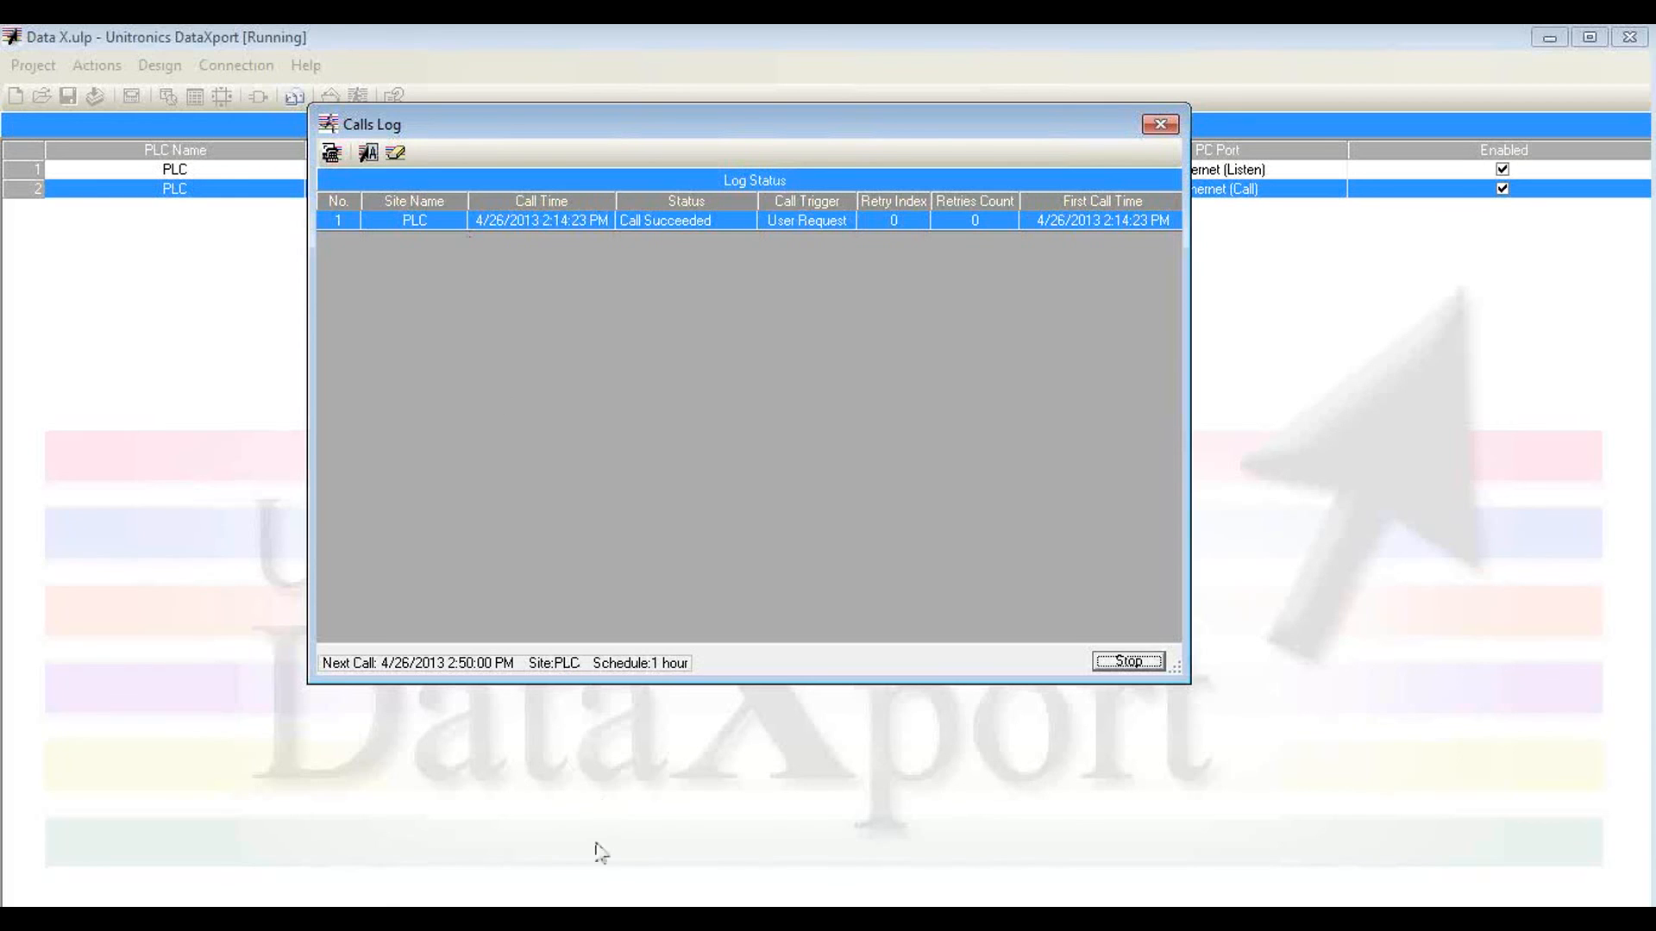
Step: Switch to VisiLogic, go online, open the remote HMI view, and connect to DataXport from the Call Data Xport display
{"action": "left_click", "coordinate": [607, 920]}
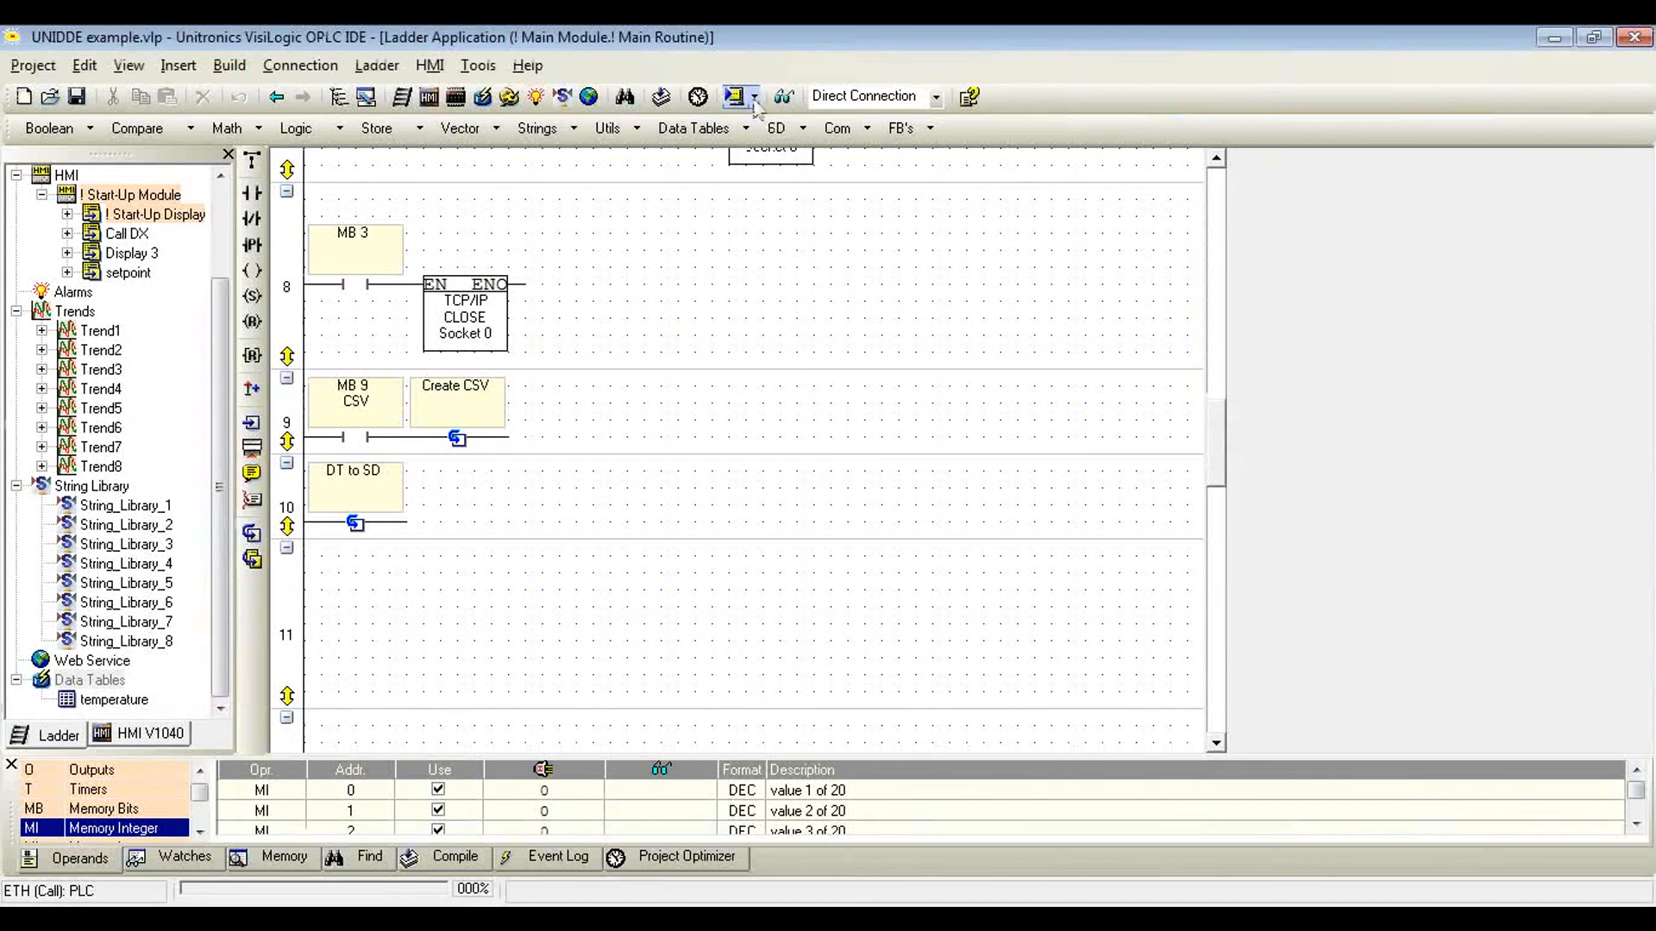
{"action": "left_click", "coordinate": [785, 97]}
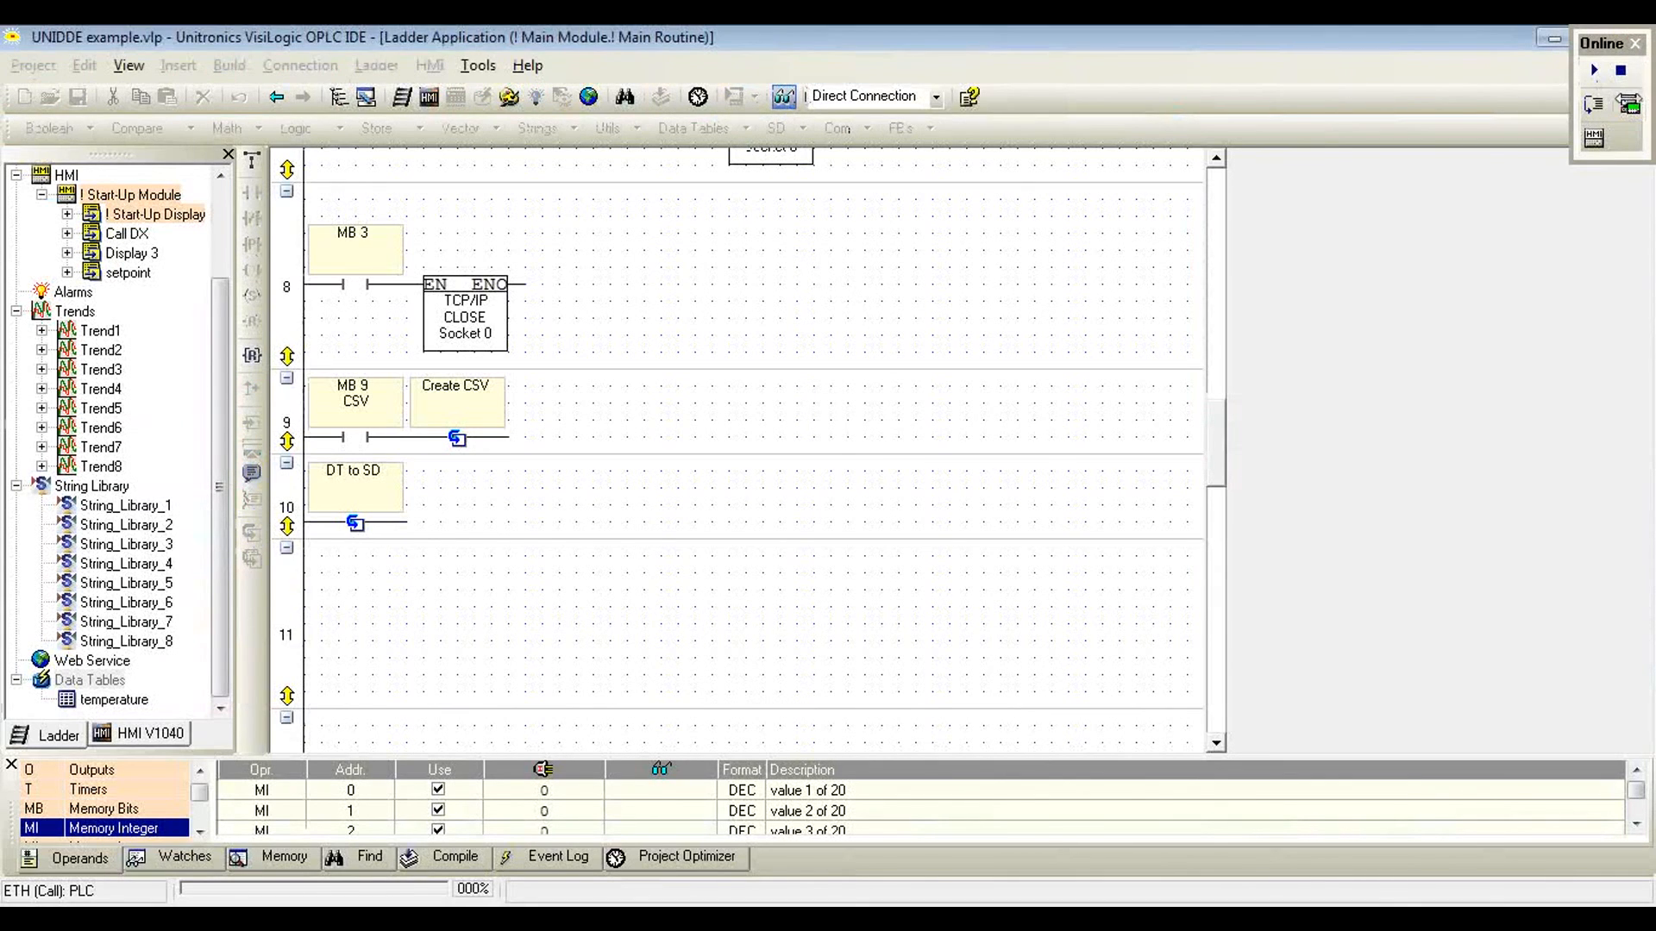
{"action": "left_click", "coordinate": [1632, 107]}
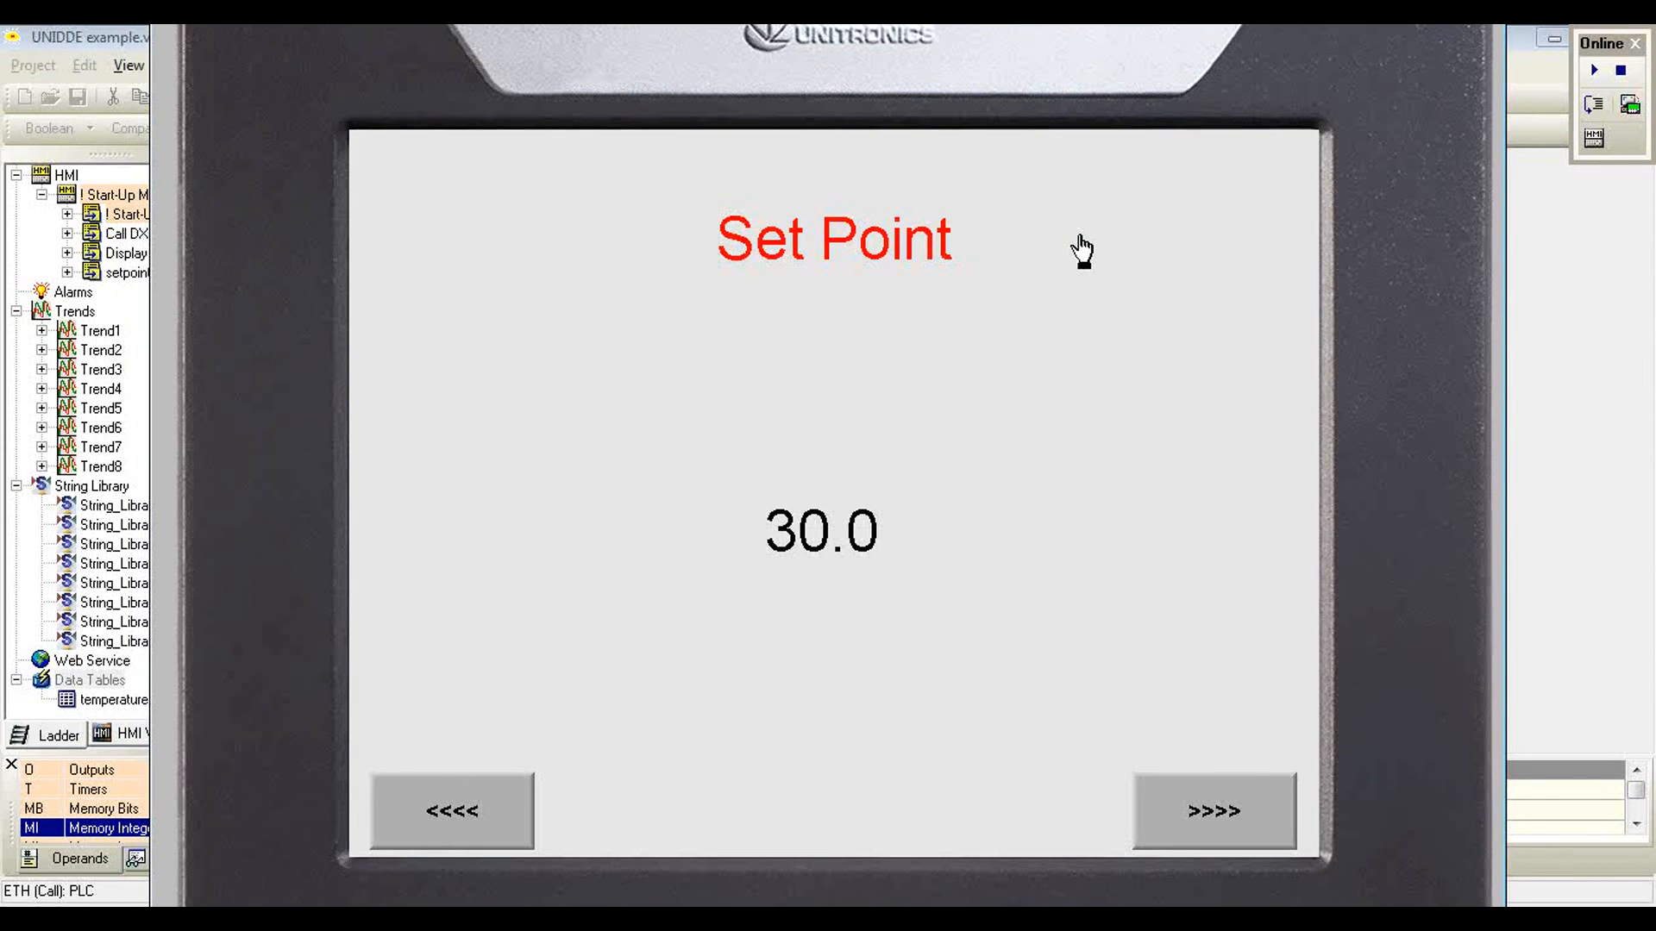
{"action": "left_click", "coordinate": [1212, 814]}
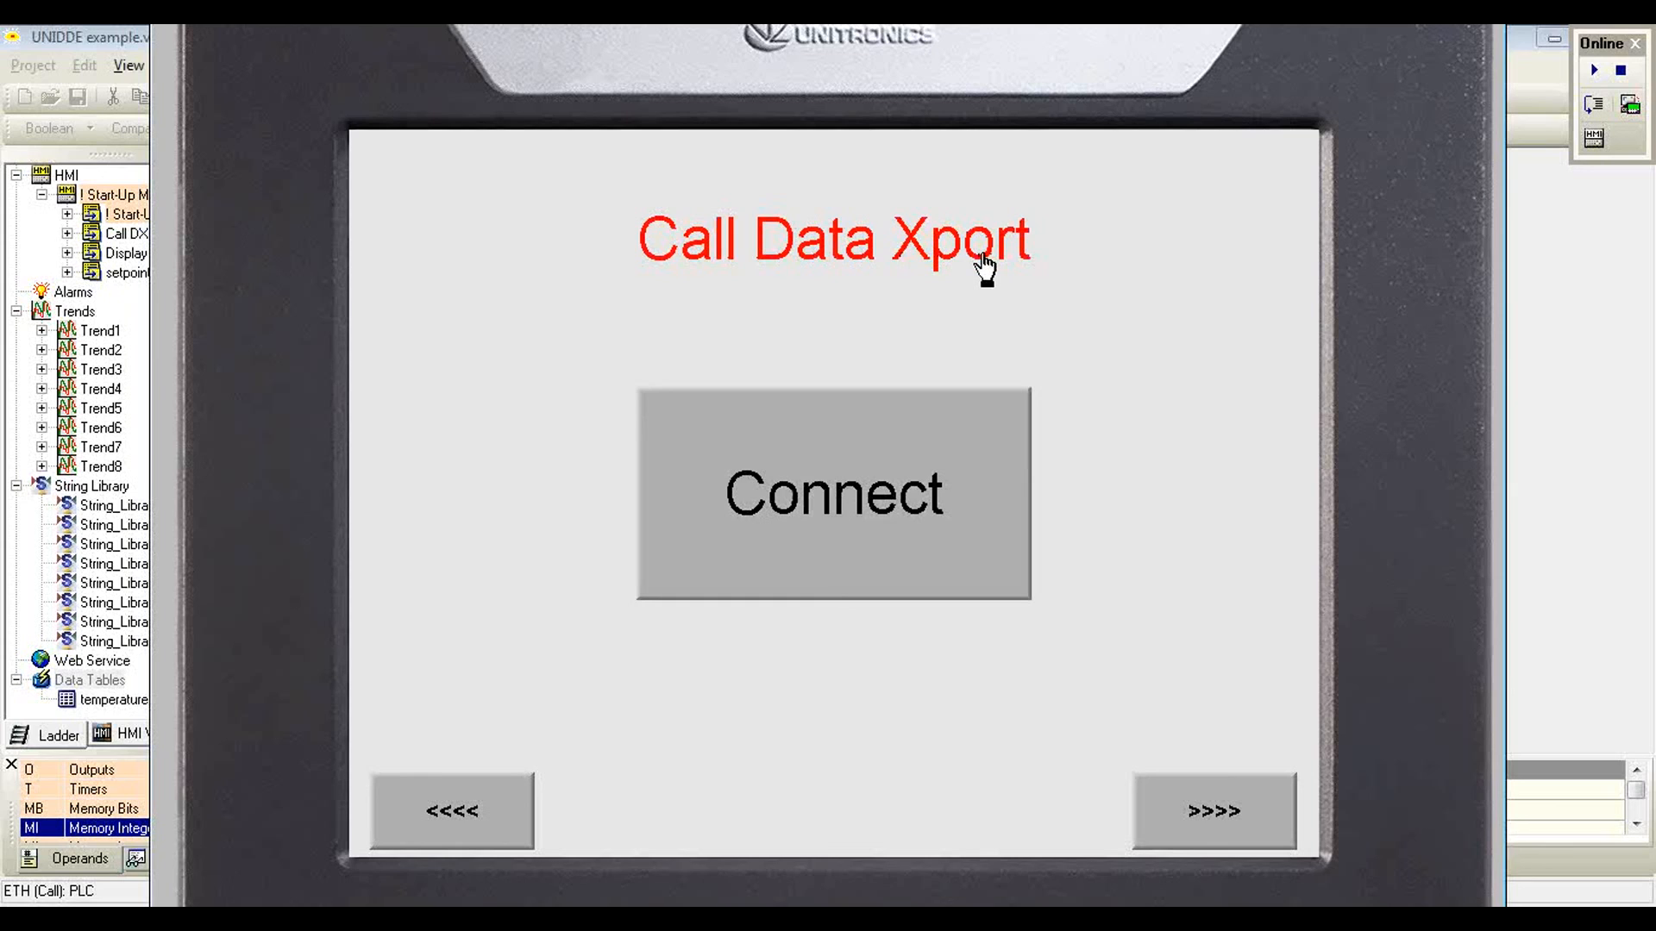
{"action": "left_click", "coordinate": [776, 507]}
Step: Return to DataXport, check the Calls Log for the PLC-triggered call, and close the log
{"action": "left_click", "coordinate": [960, 907]}
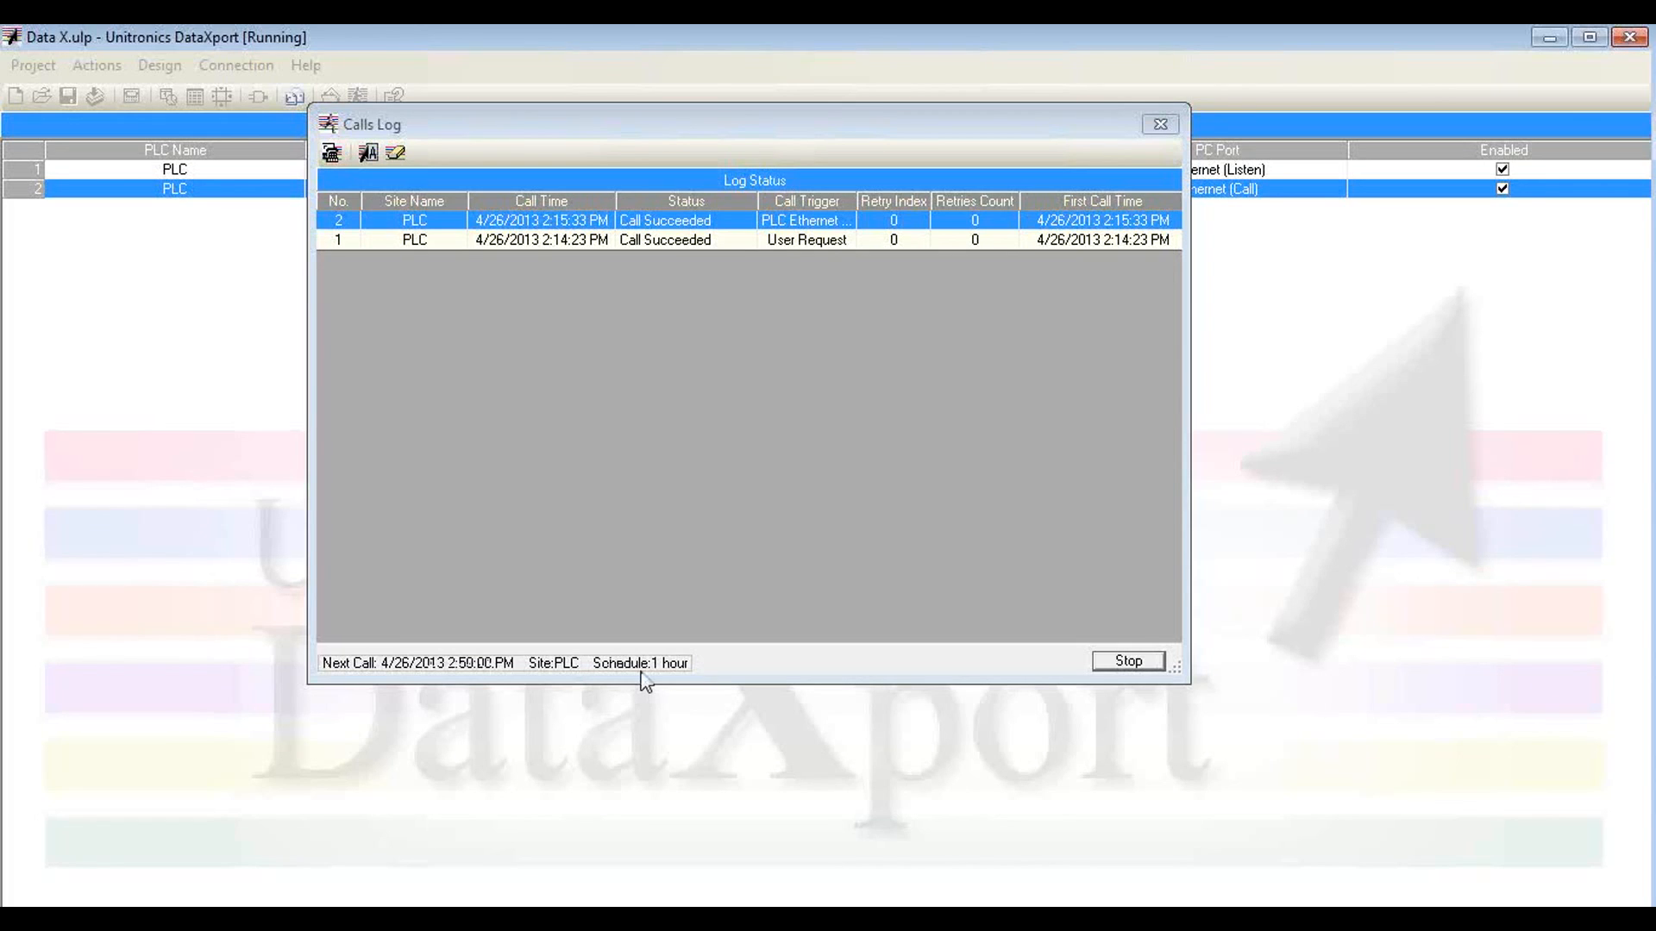
{"action": "left_click", "coordinate": [1176, 129]}
{"action": "left_click", "coordinate": [1176, 130]}
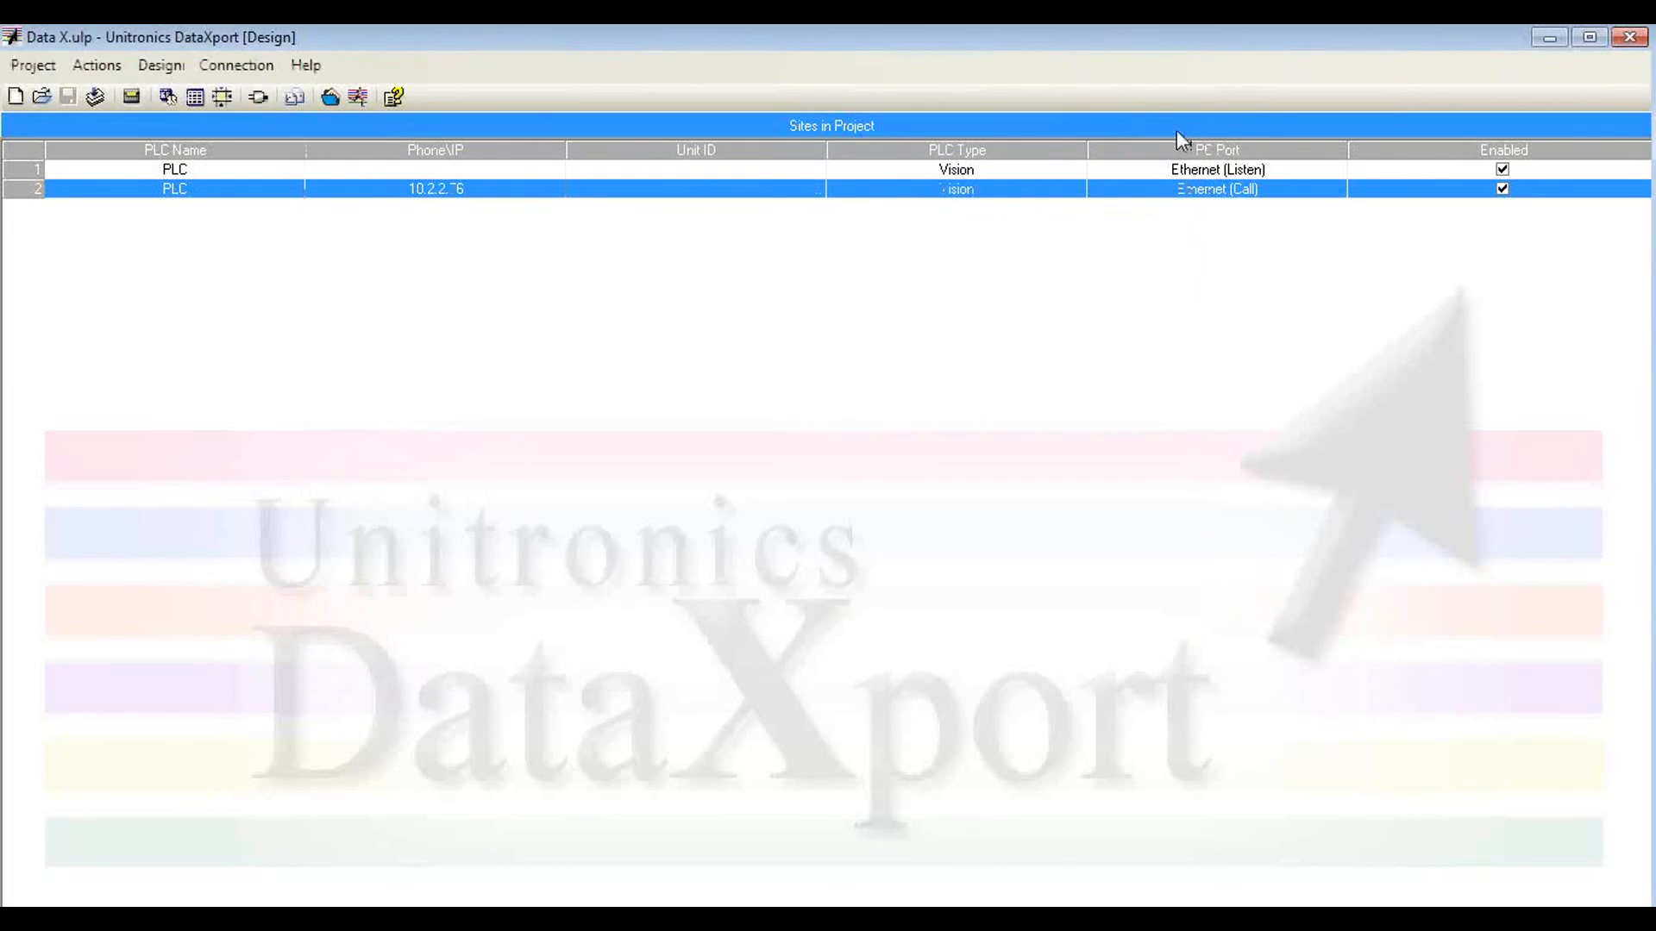
Step: Close the remote HMI view and minimize the DataXport, VisiLogic, Excel and UniDDE windows to reveal the desktop
{"action": "left_click", "coordinate": [1552, 40]}
{"action": "left_click", "coordinate": [1633, 109]}
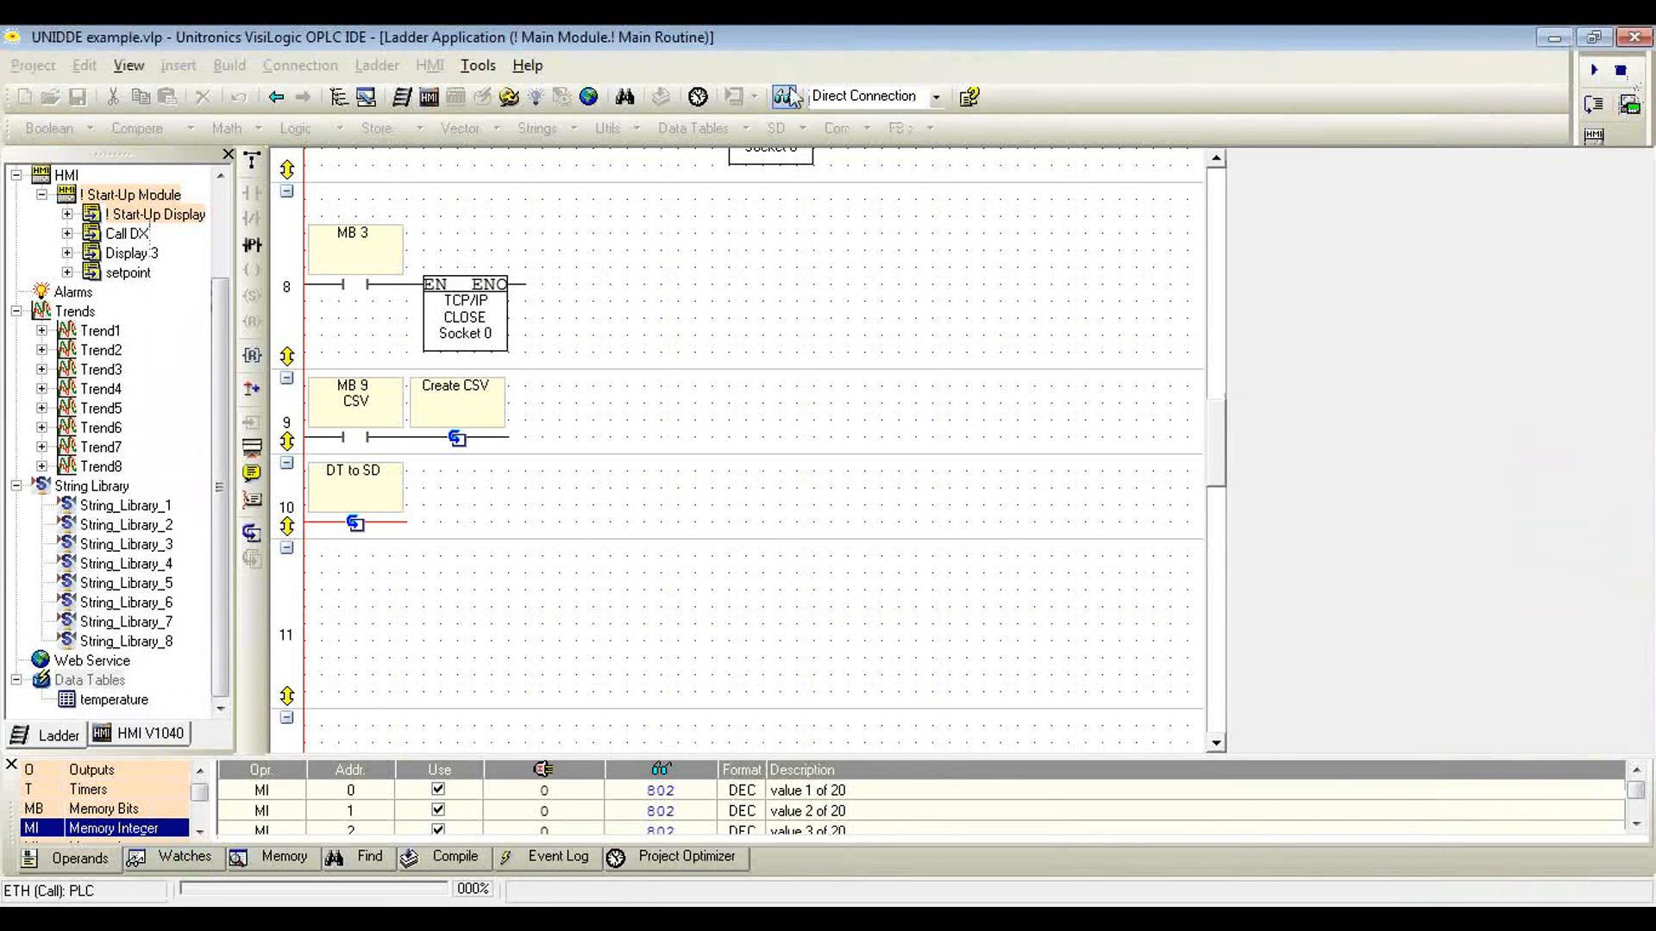
{"action": "left_click", "coordinate": [1553, 39]}
{"action": "left_click", "coordinate": [1552, 41]}
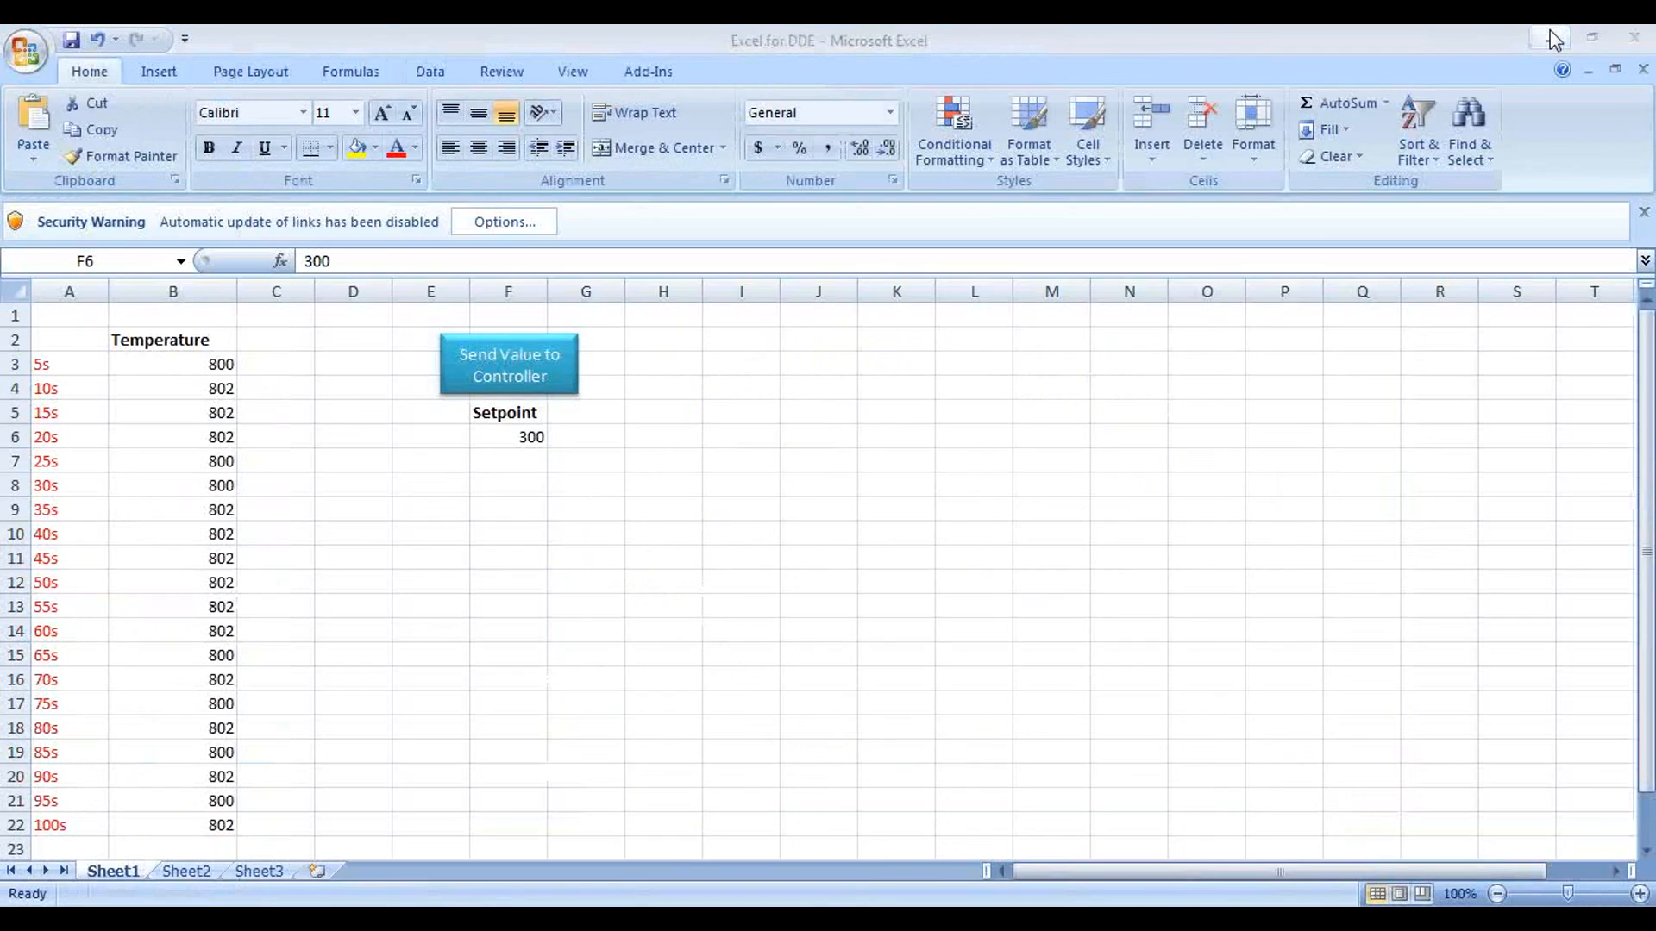
{"action": "left_click", "coordinate": [1552, 39]}
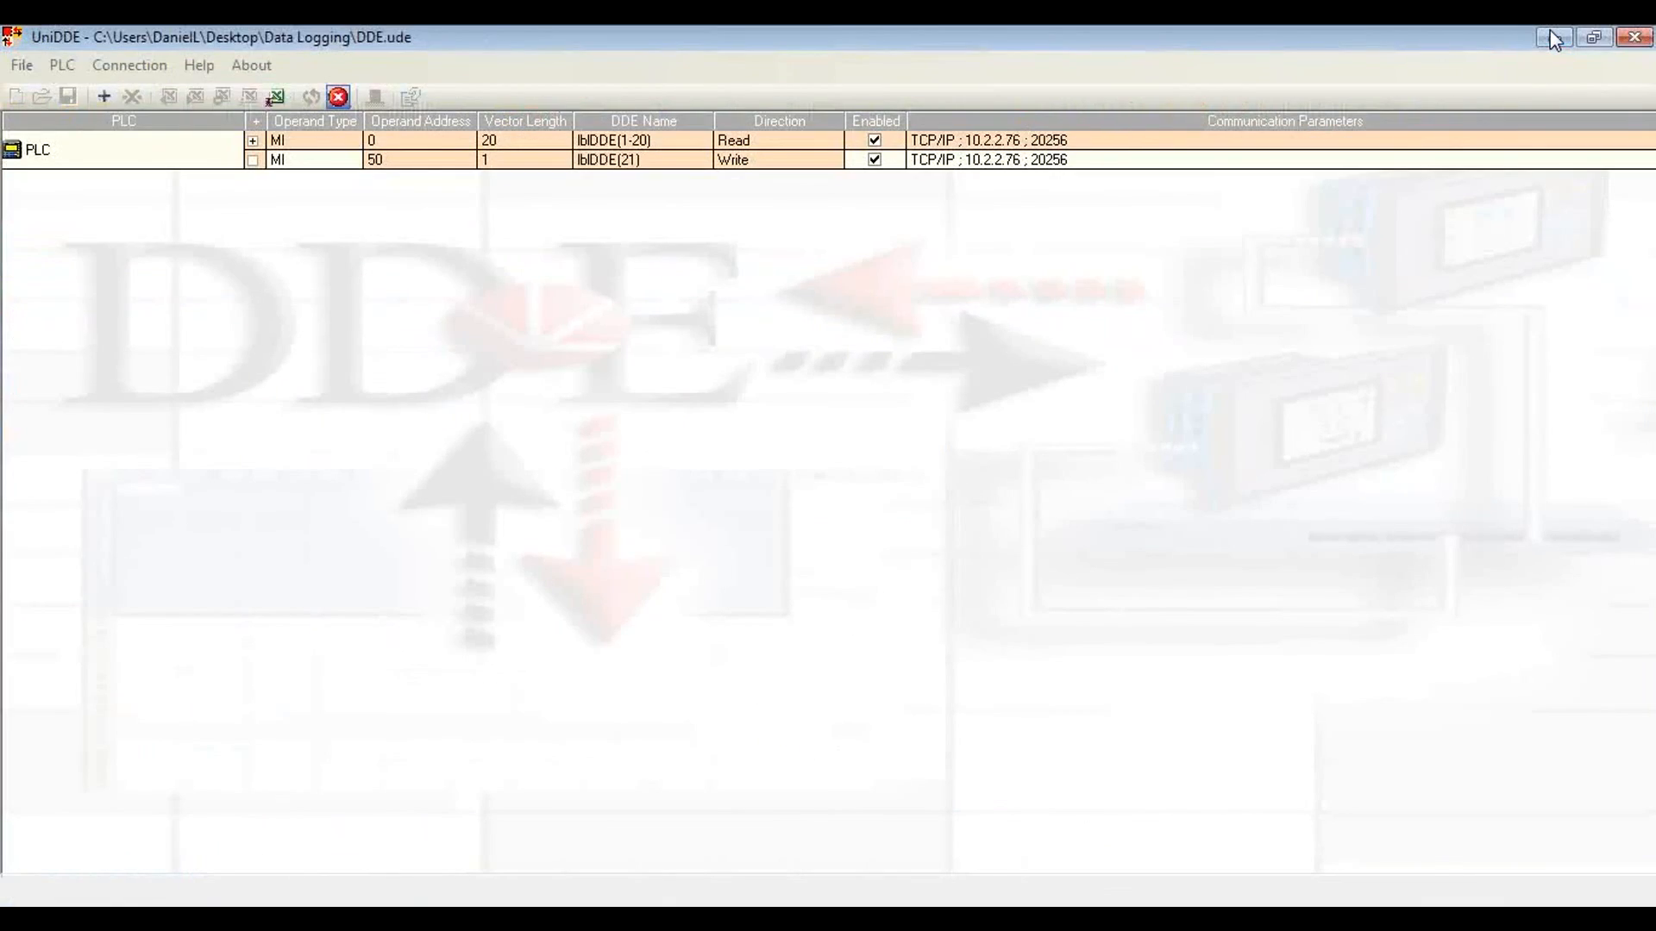
{"action": "left_click", "coordinate": [1553, 39]}
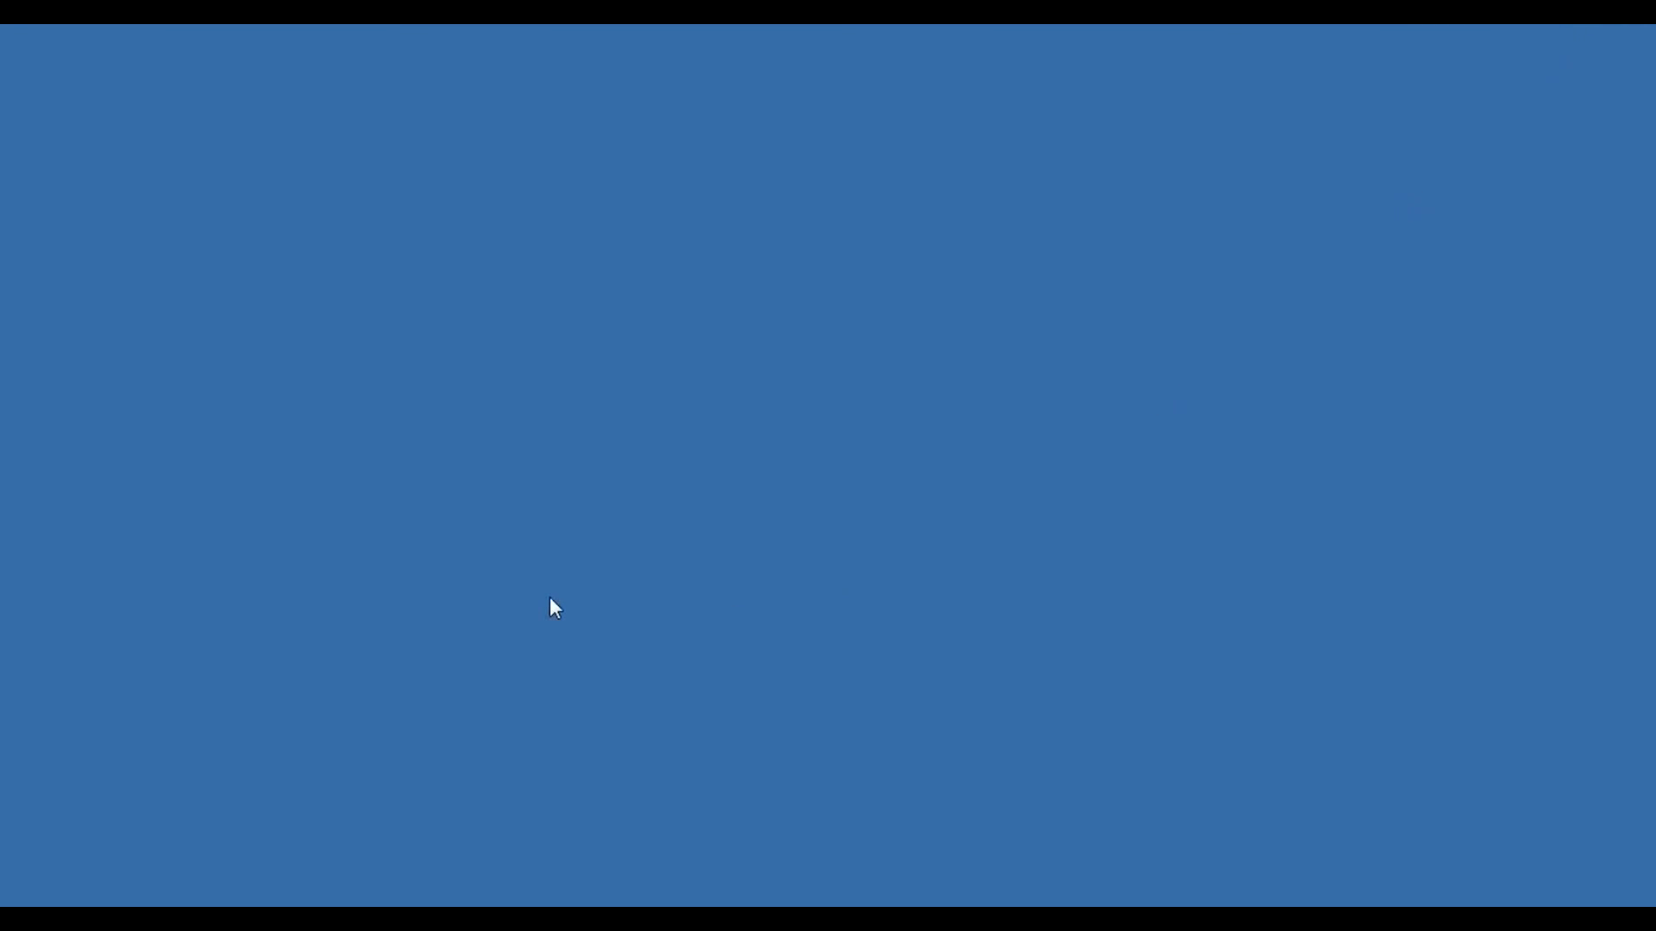
Step: Browse in Windows Explorer to the PLC folder inside the desktop's Data Logging folder
{"action": "key", "text": "super"}
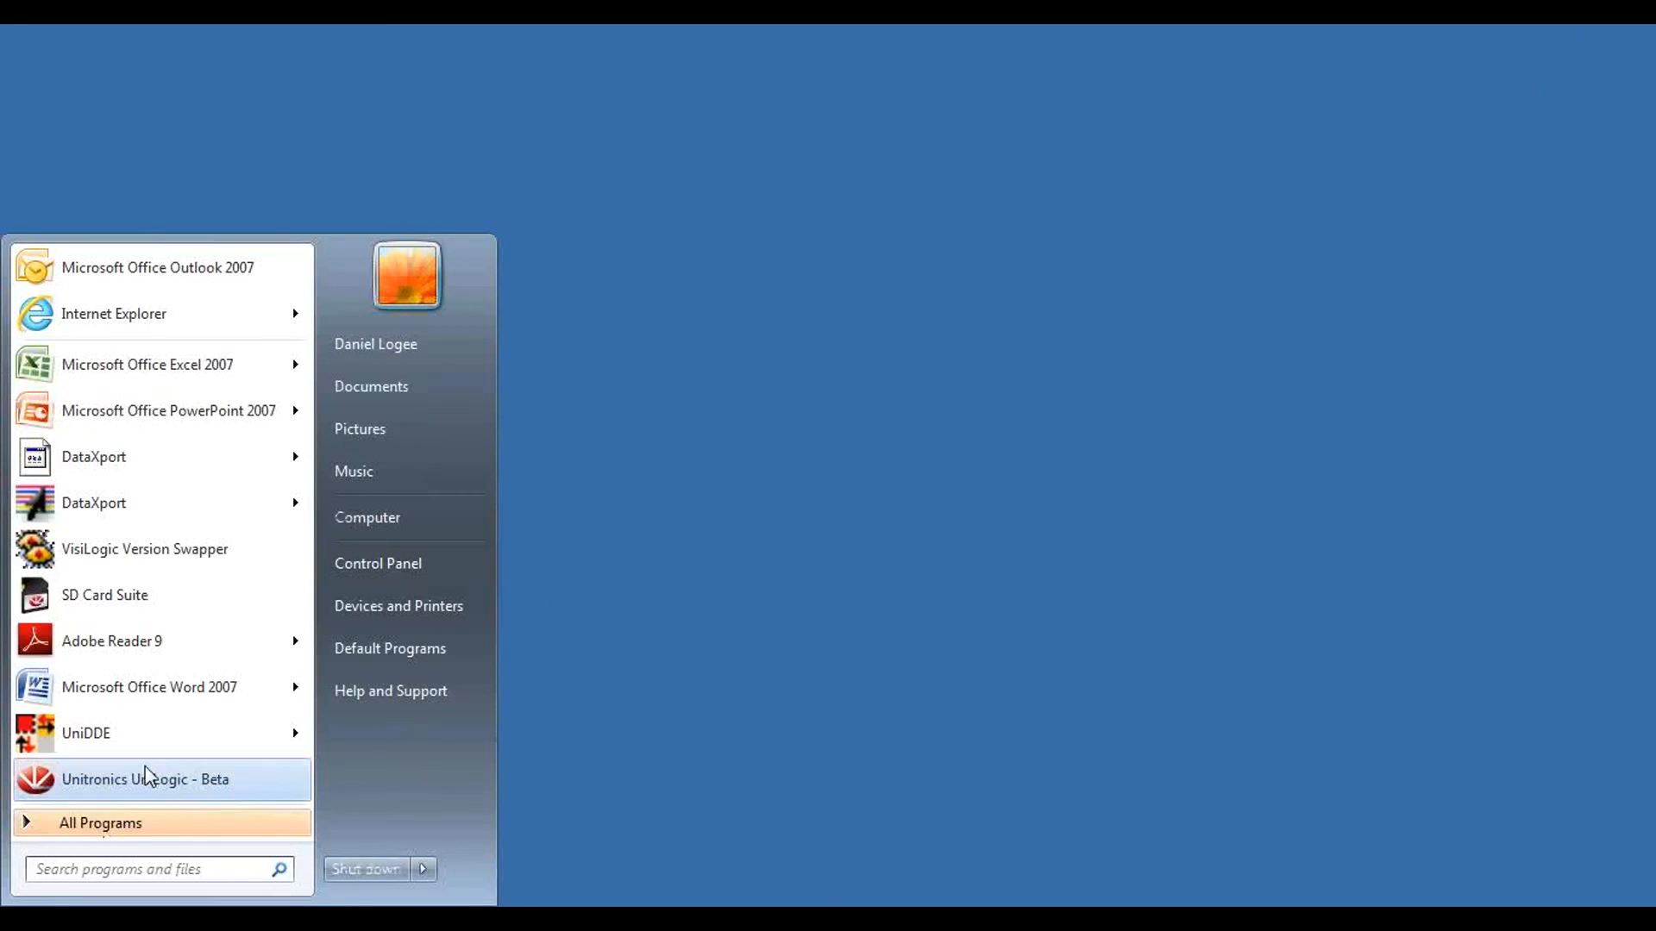
{"action": "left_click", "coordinate": [402, 529]}
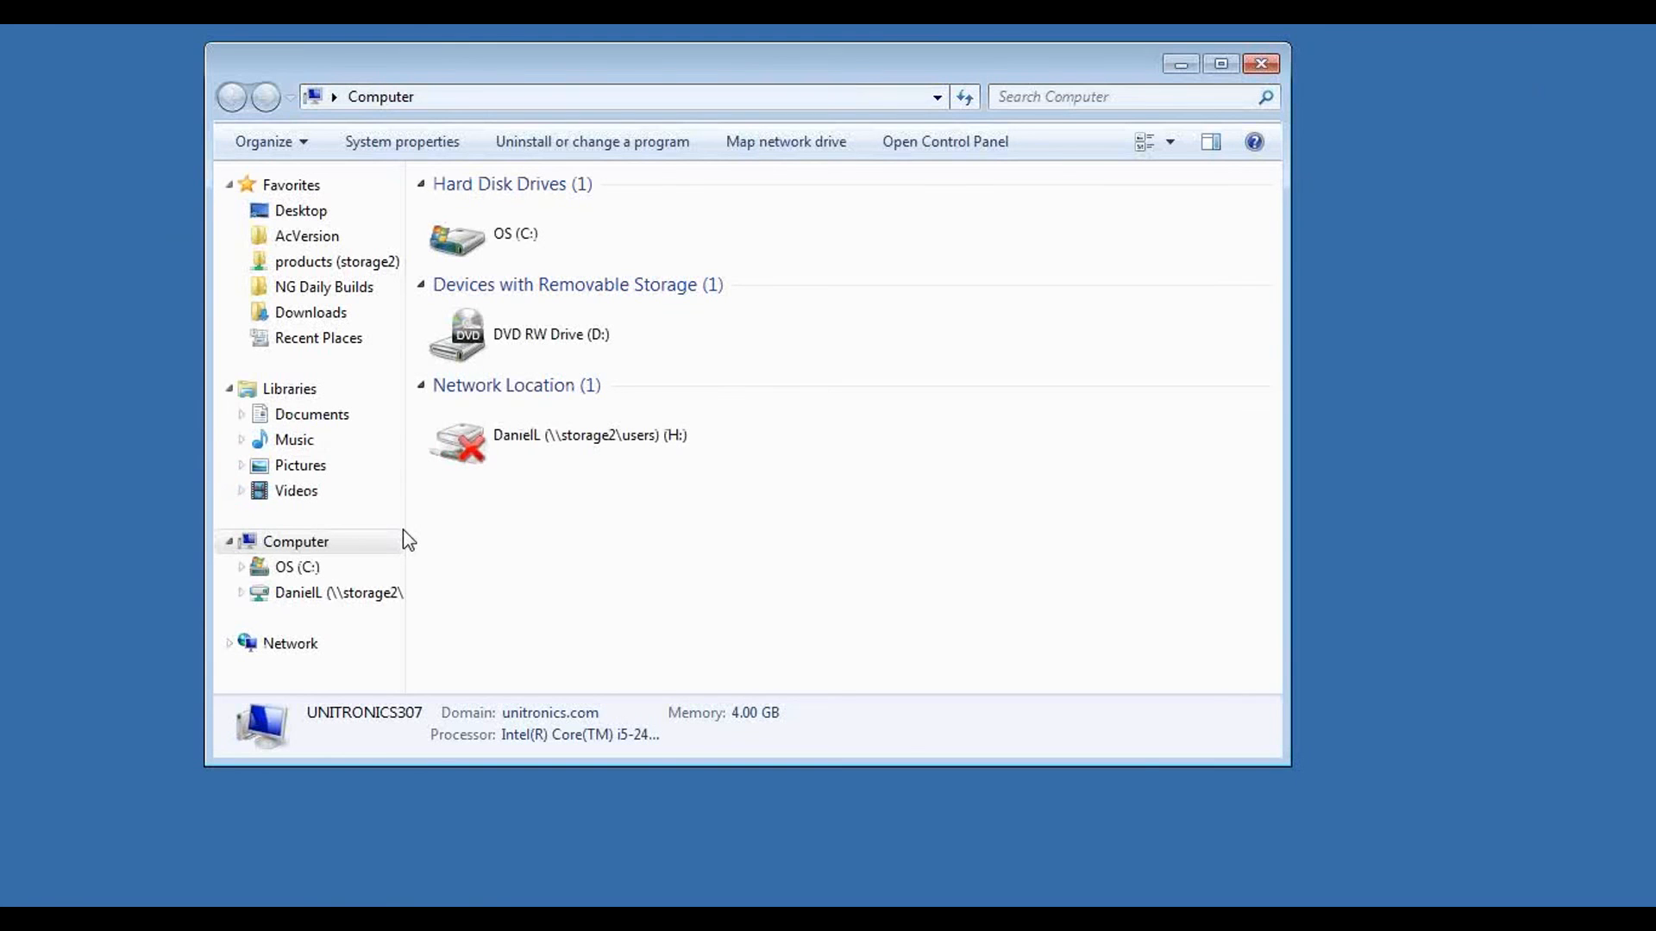
{"action": "left_click", "coordinate": [314, 214]}
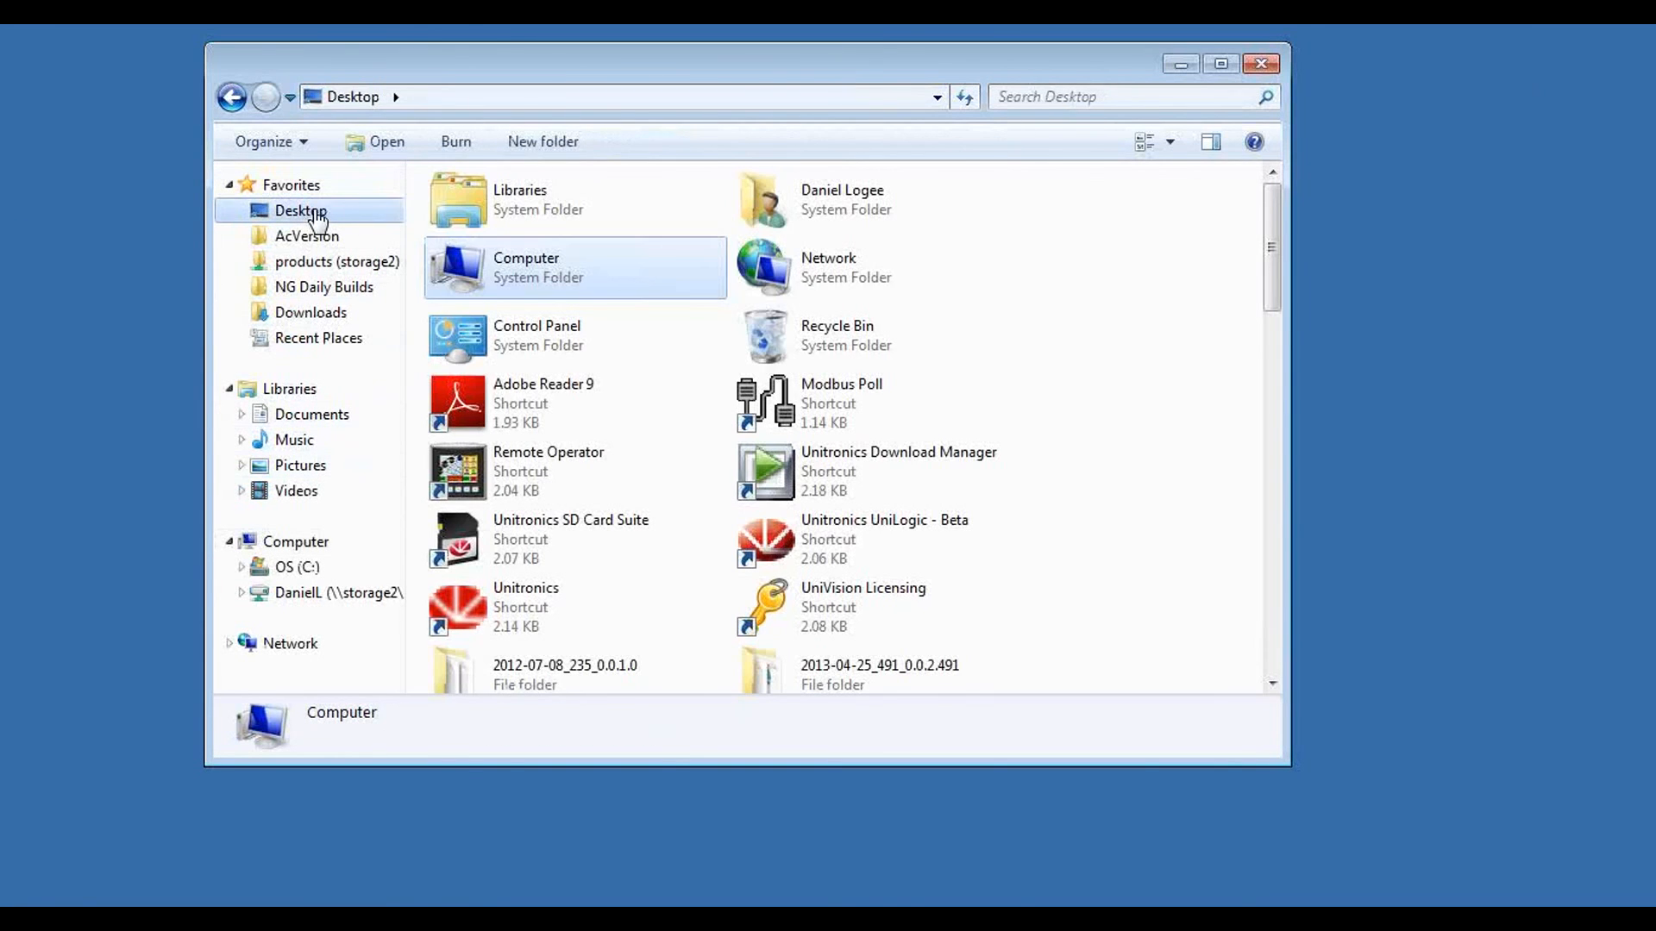
{"action": "left_click_drag", "start_coordinate": [1271, 231], "coordinate": [1291, 341]}
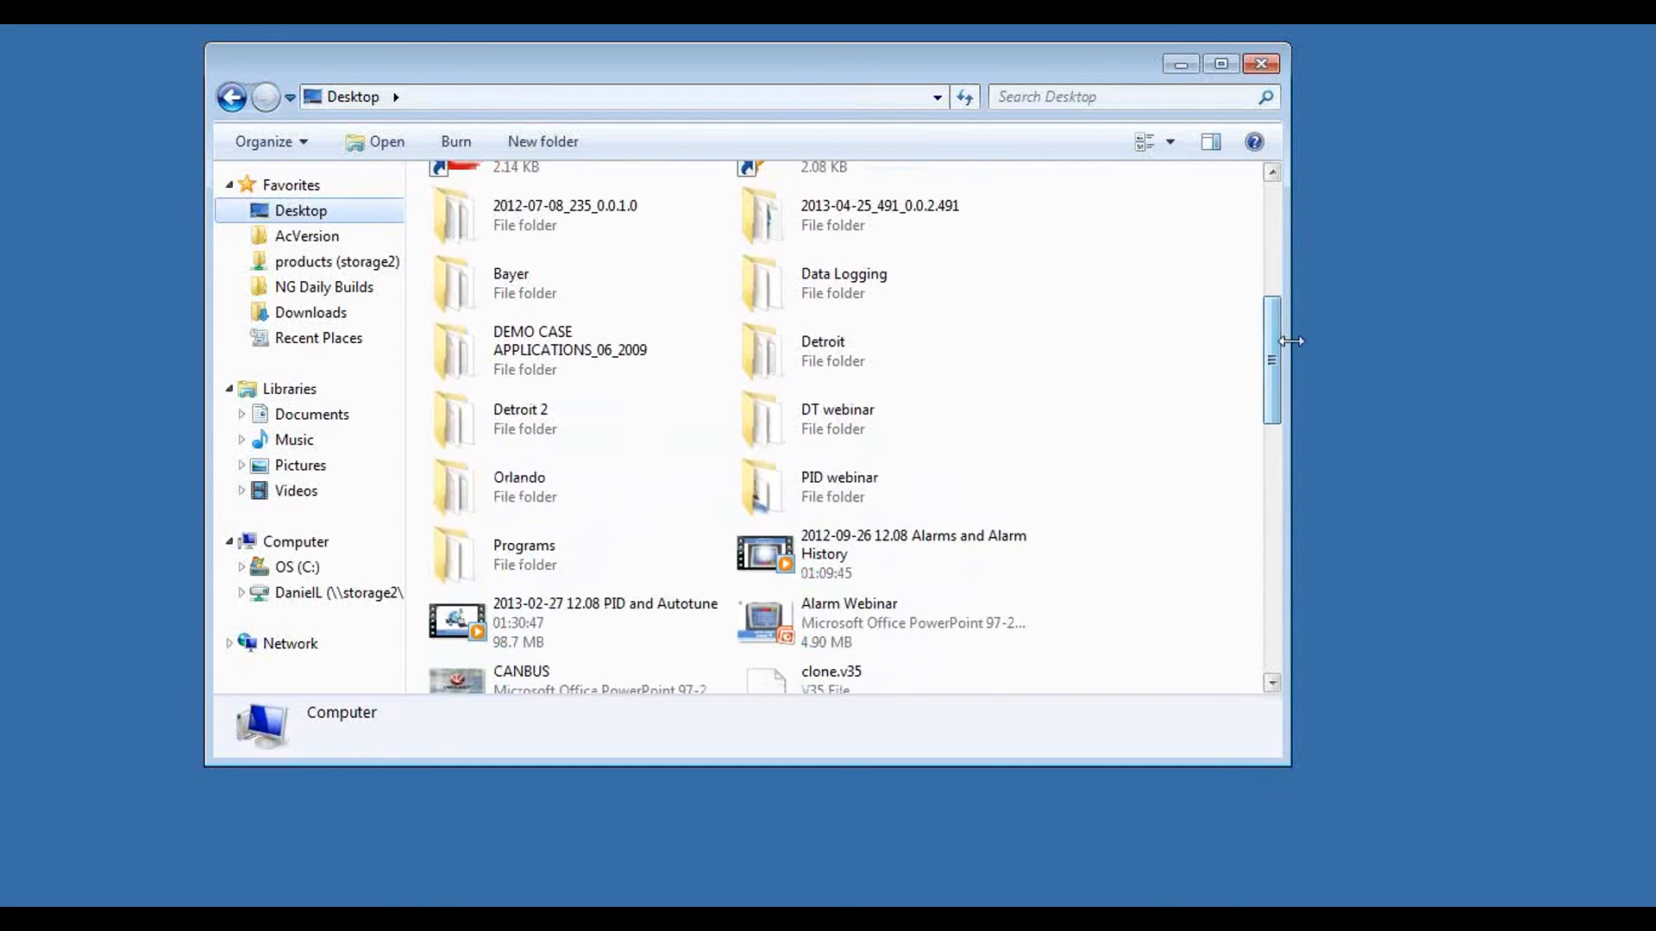
{"action": "double_click", "coordinate": [758, 279]}
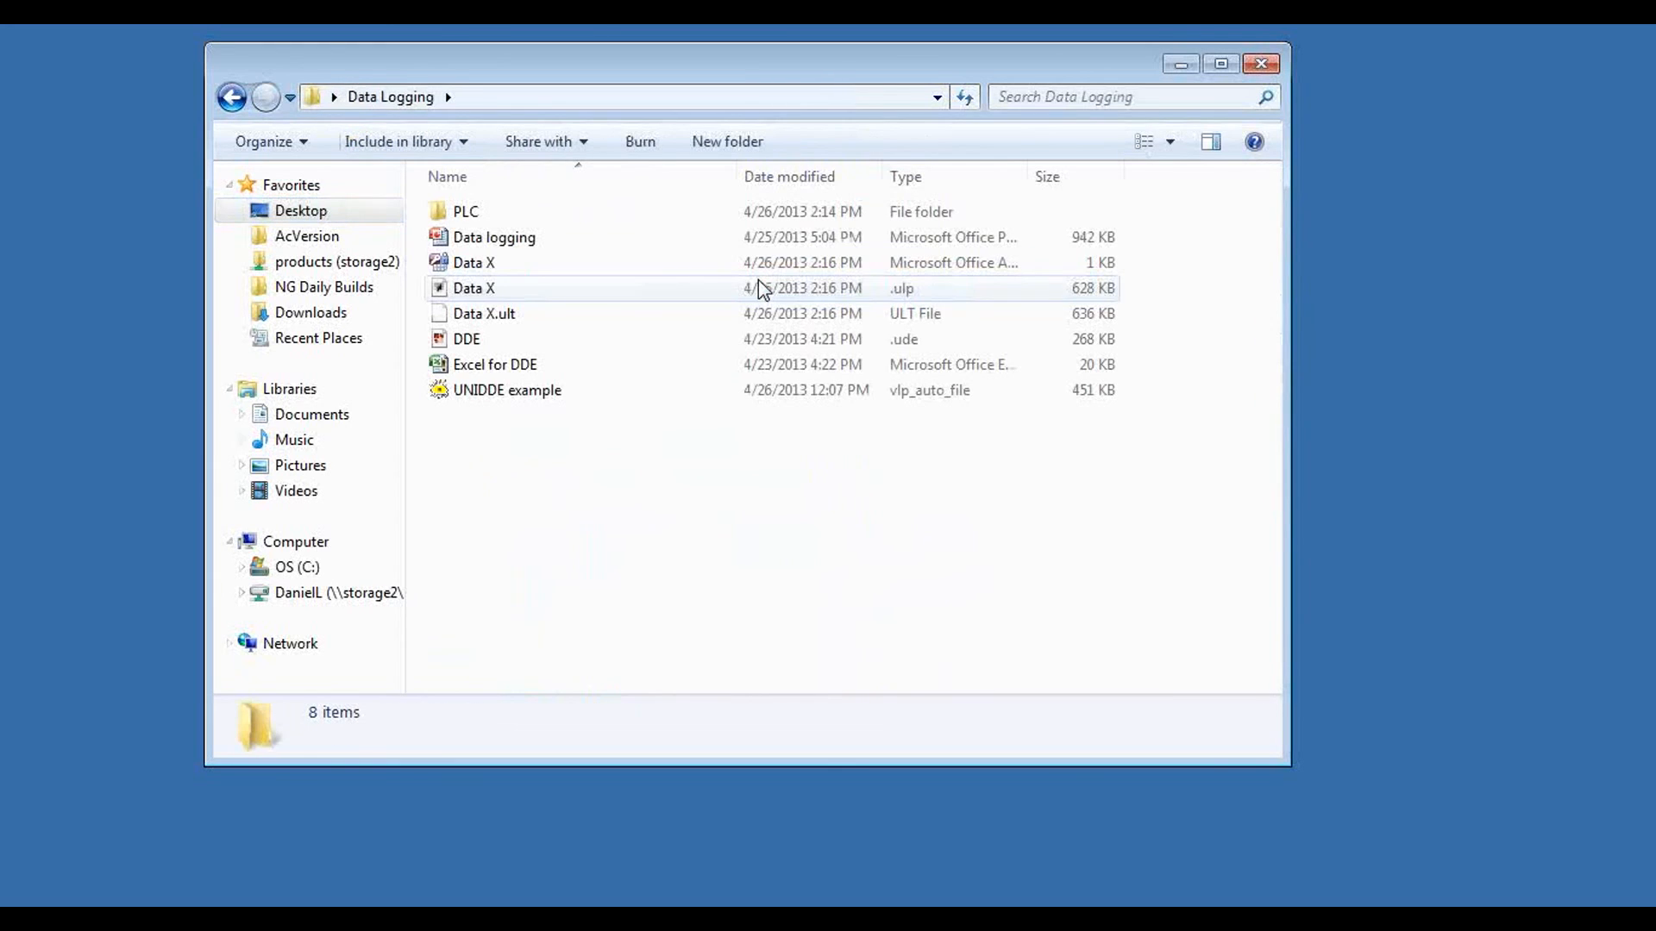
{"action": "double_click", "coordinate": [472, 216]}
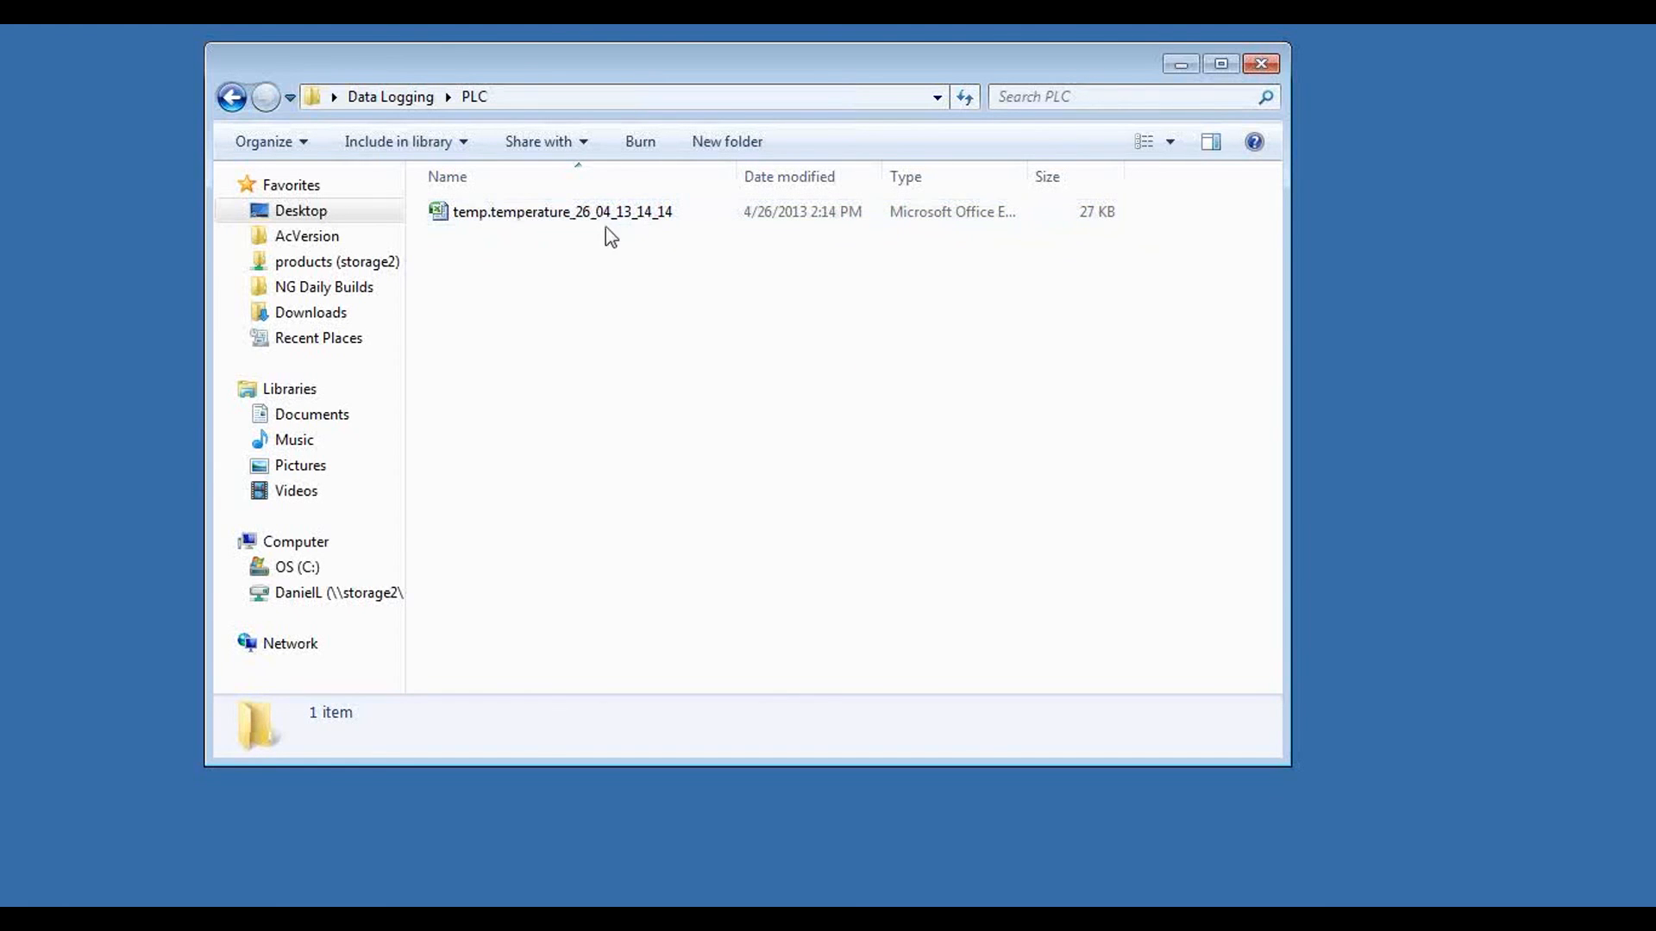
Step: Open temp.temperature_26_04_13_14_14 in Excel, widen the time and date columns, and examine the logged temperature rows
{"action": "left_click", "coordinate": [505, 218]}
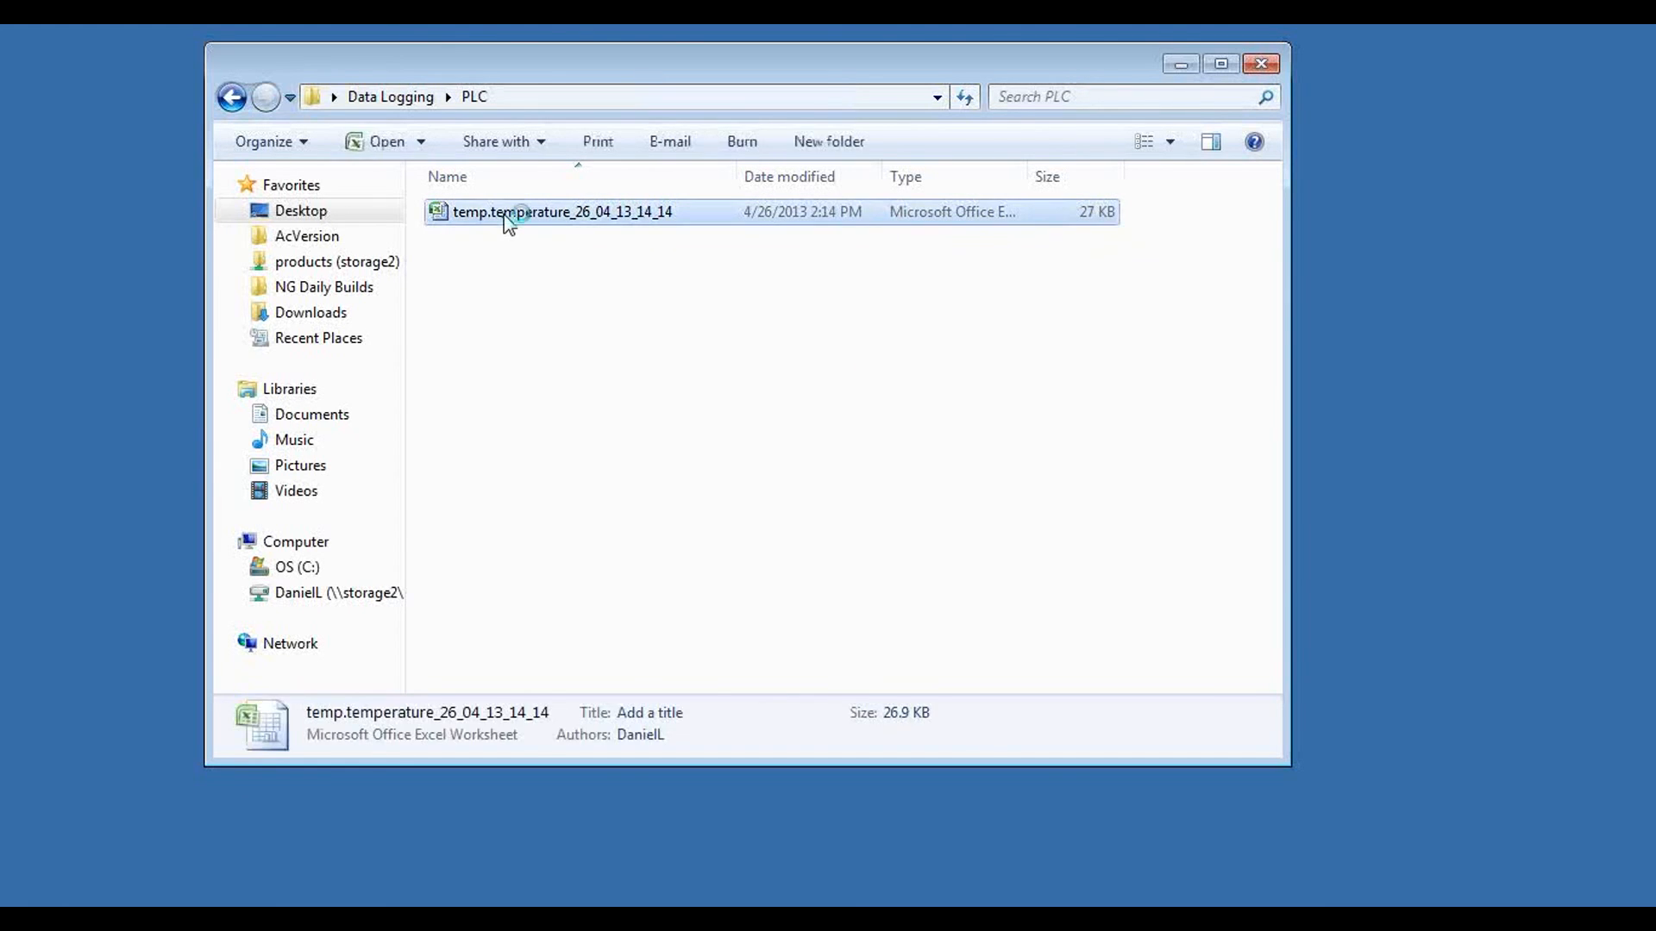
{"action": "double_click", "coordinate": [507, 218]}
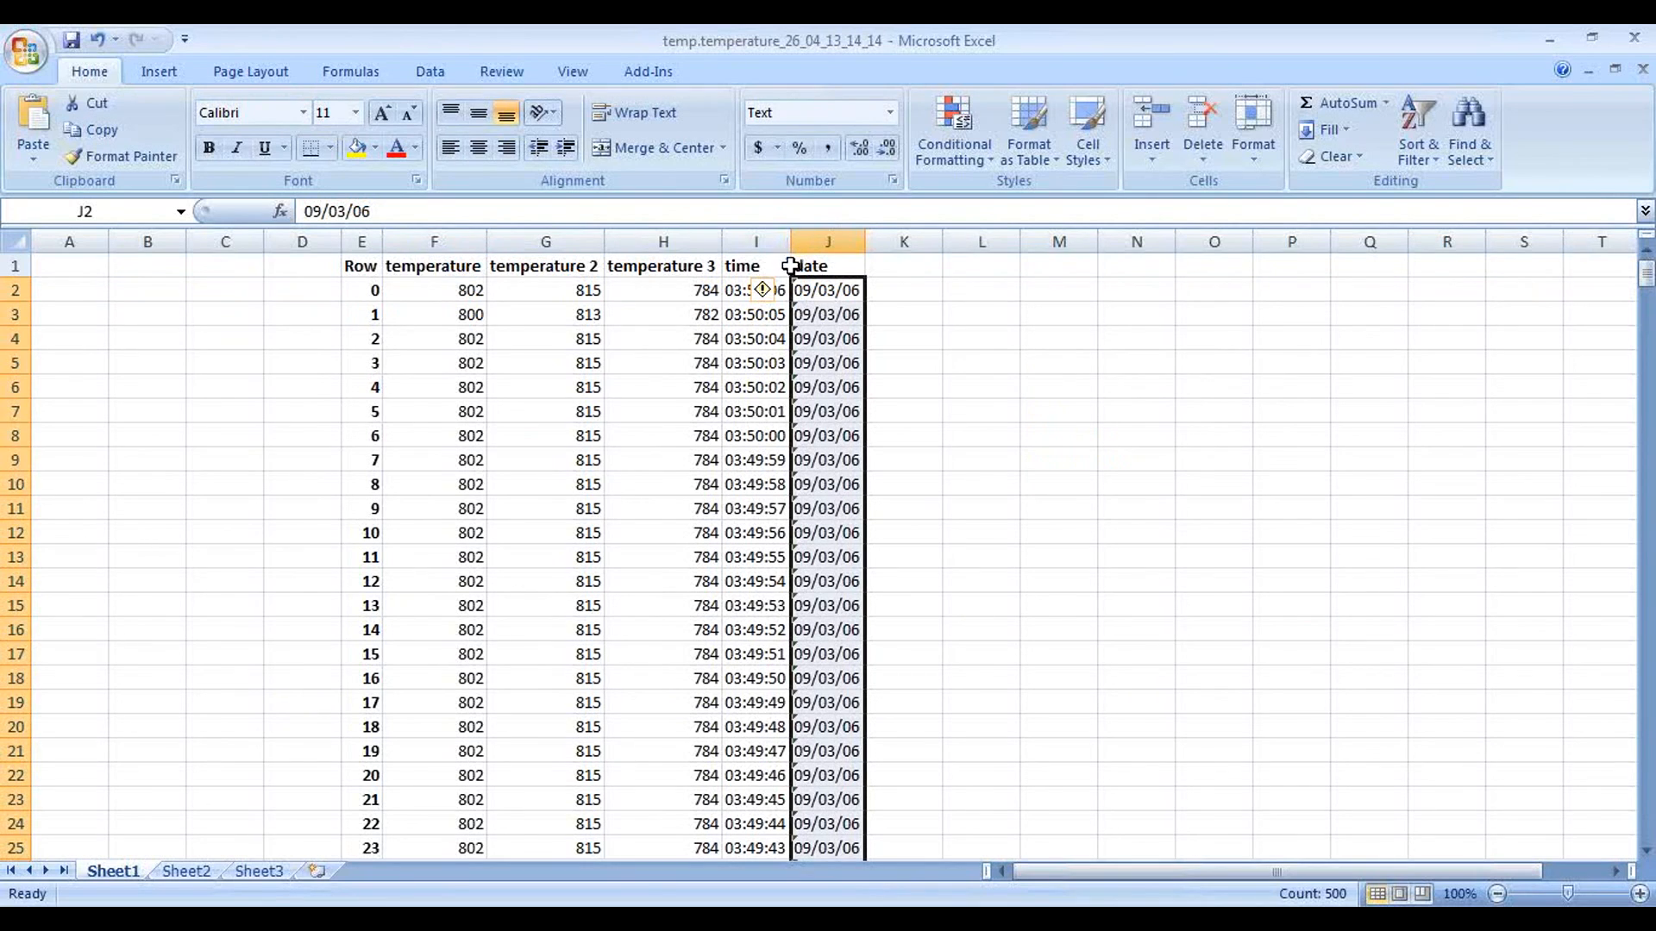
{"action": "left_click_drag", "start_coordinate": [789, 242], "coordinate": [936, 233]}
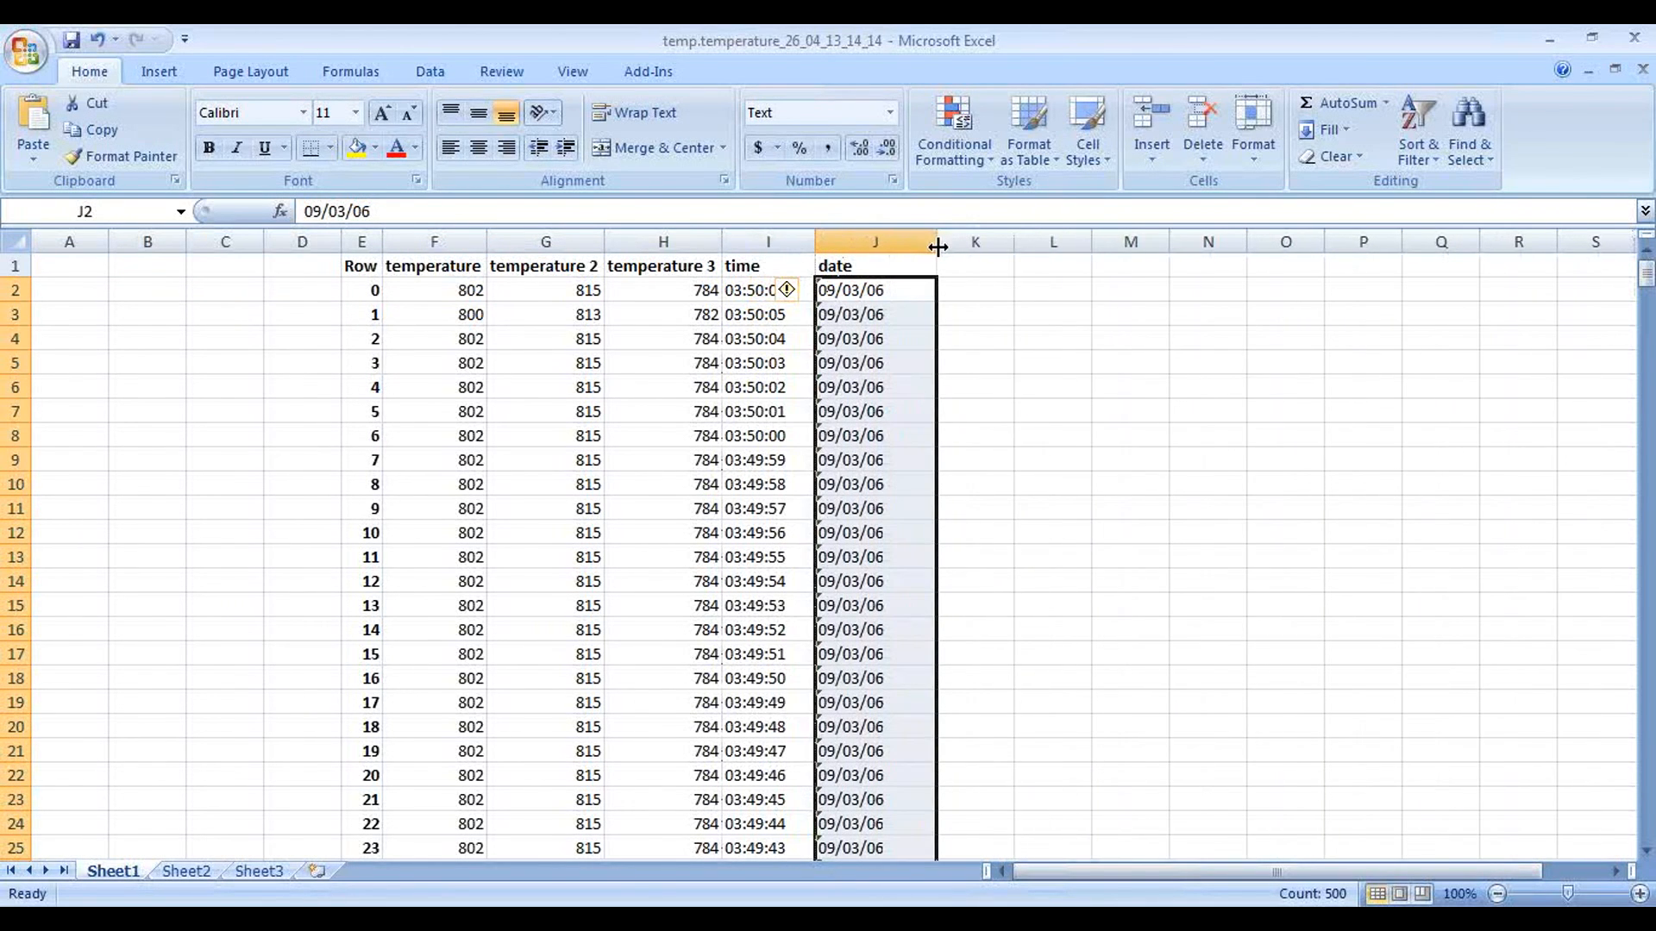
{"action": "mouse_move", "coordinate": [1649, 279]}
{"action": "left_mouse_down"}
{"action": "mouse_move", "coordinate": [1652, 833]}
{"action": "mouse_move", "coordinate": [1647, 274]}
{"action": "left_mouse_up"}
{"action": "left_click", "coordinate": [685, 917]}
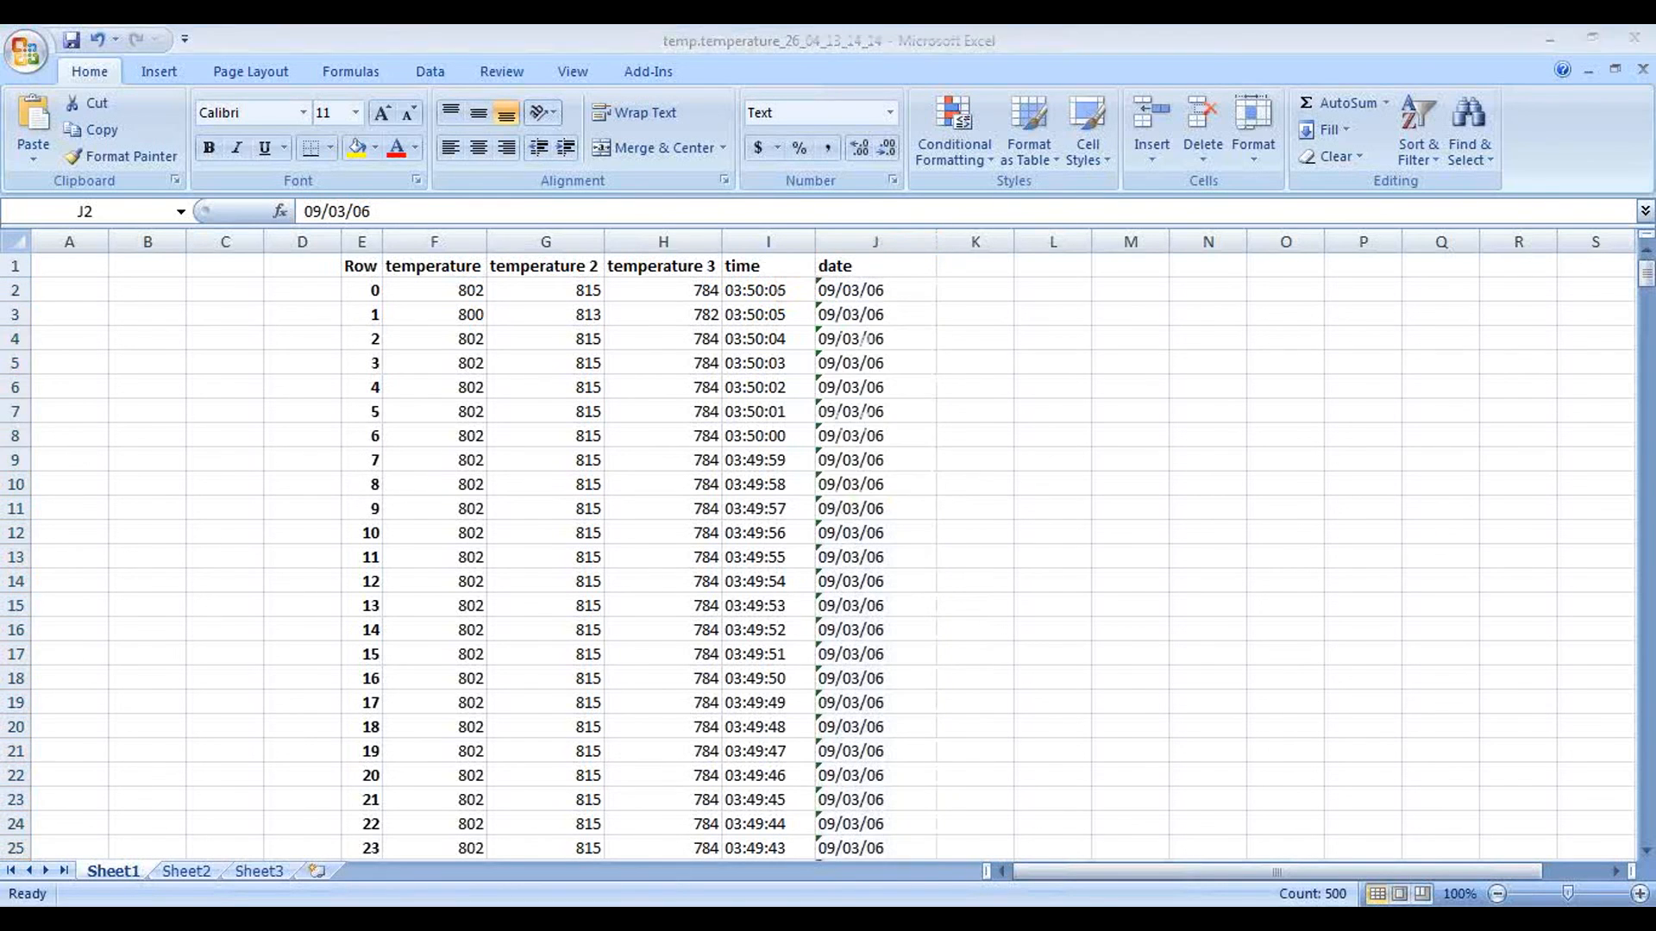
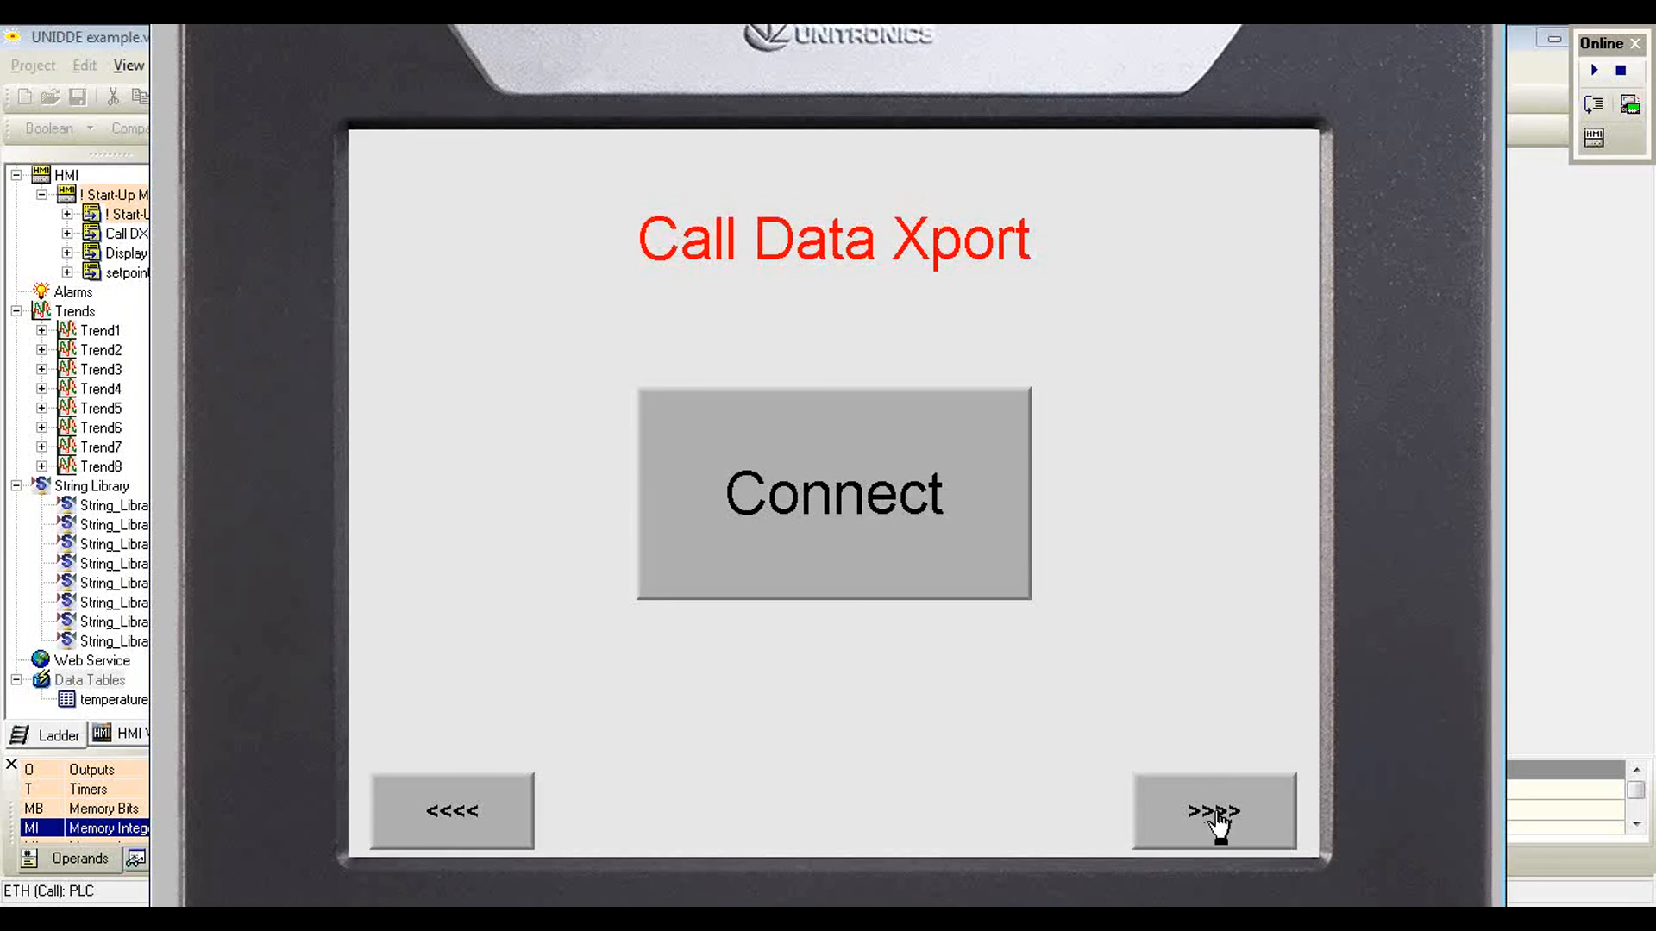
Step: Advance the remote HMI to the SD Card Log page and toggle Log to CSV on and off to record data
{"action": "left_click", "coordinate": [1219, 826]}
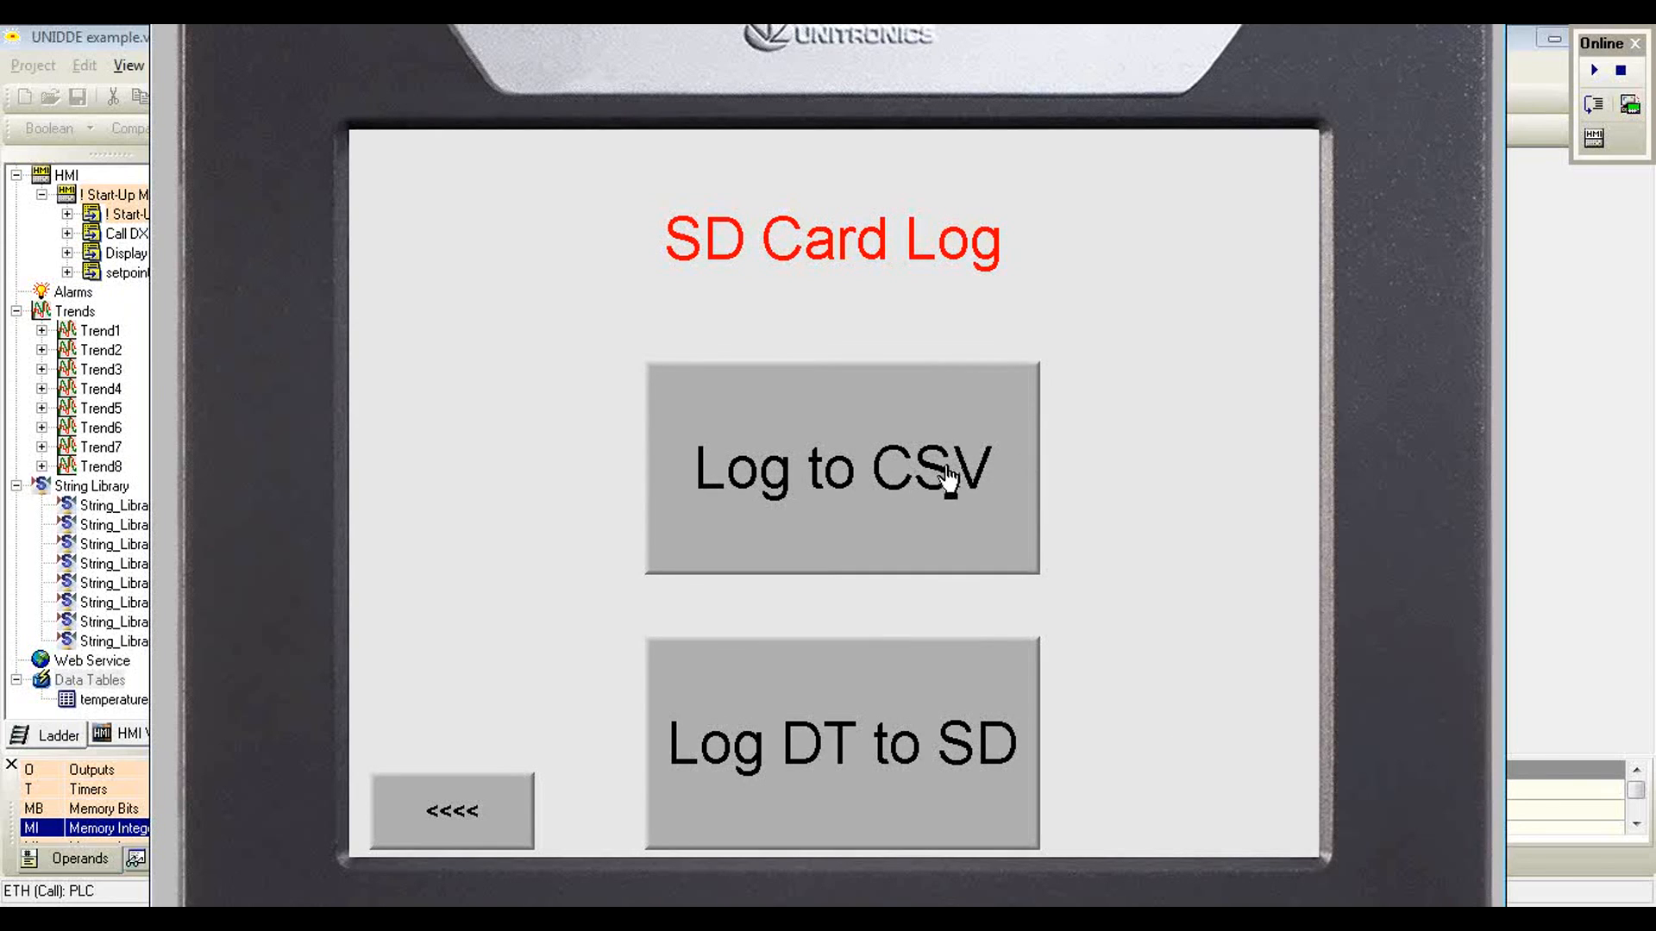
{"action": "left_click", "coordinate": [862, 468]}
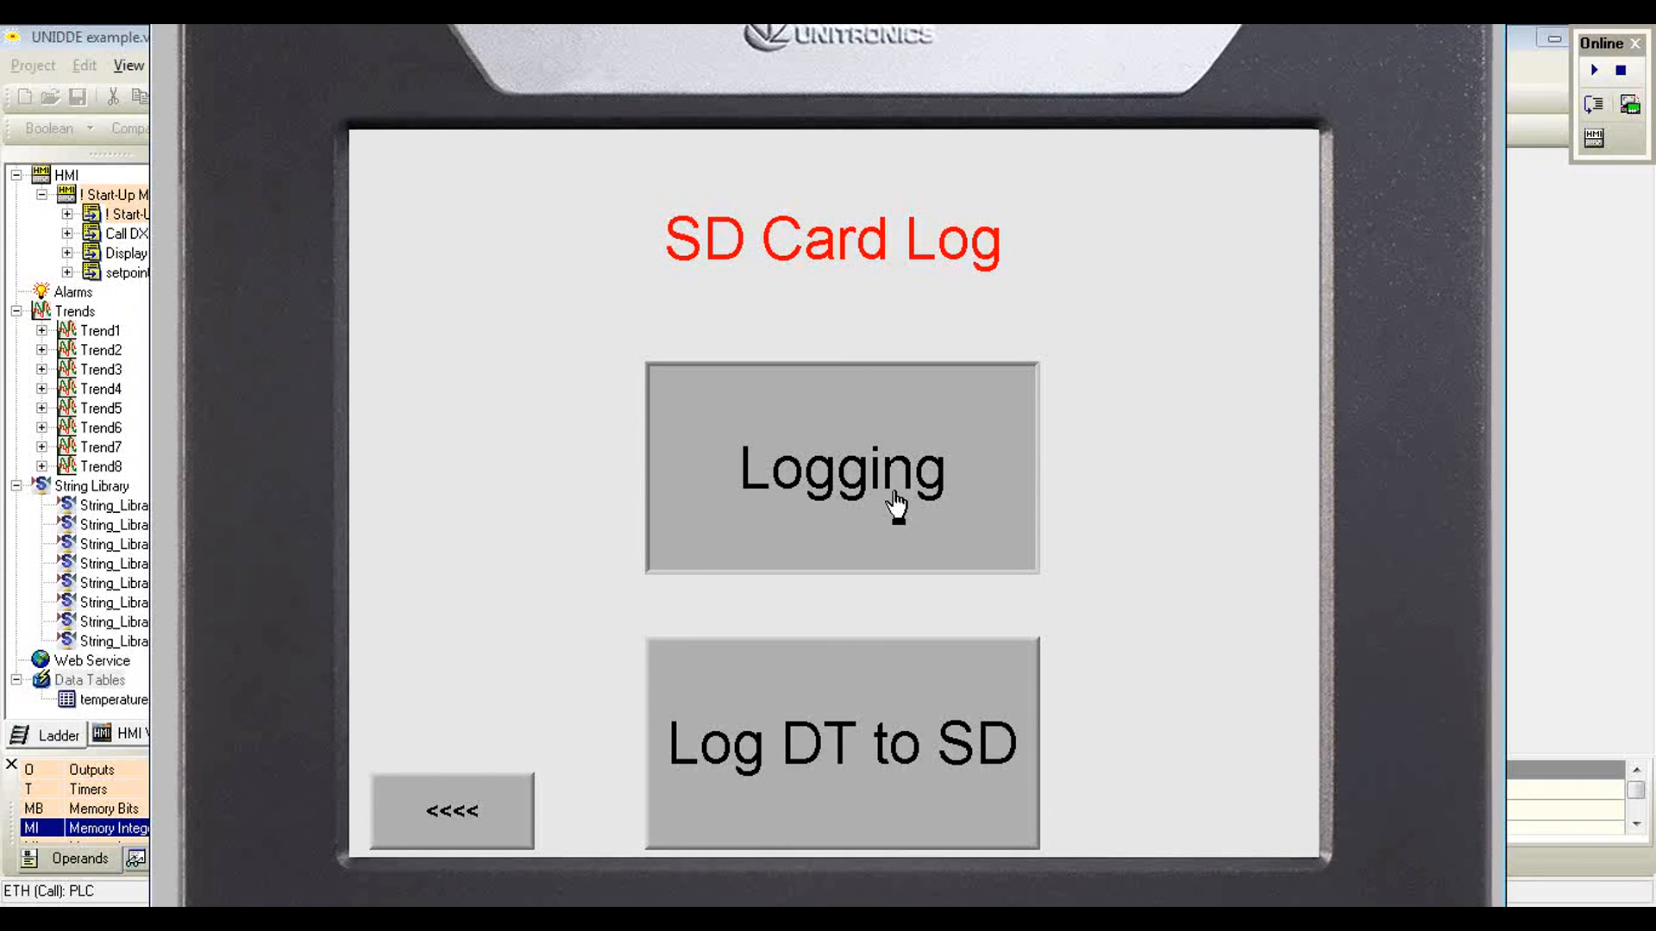
{"action": "left_click", "coordinate": [844, 490]}
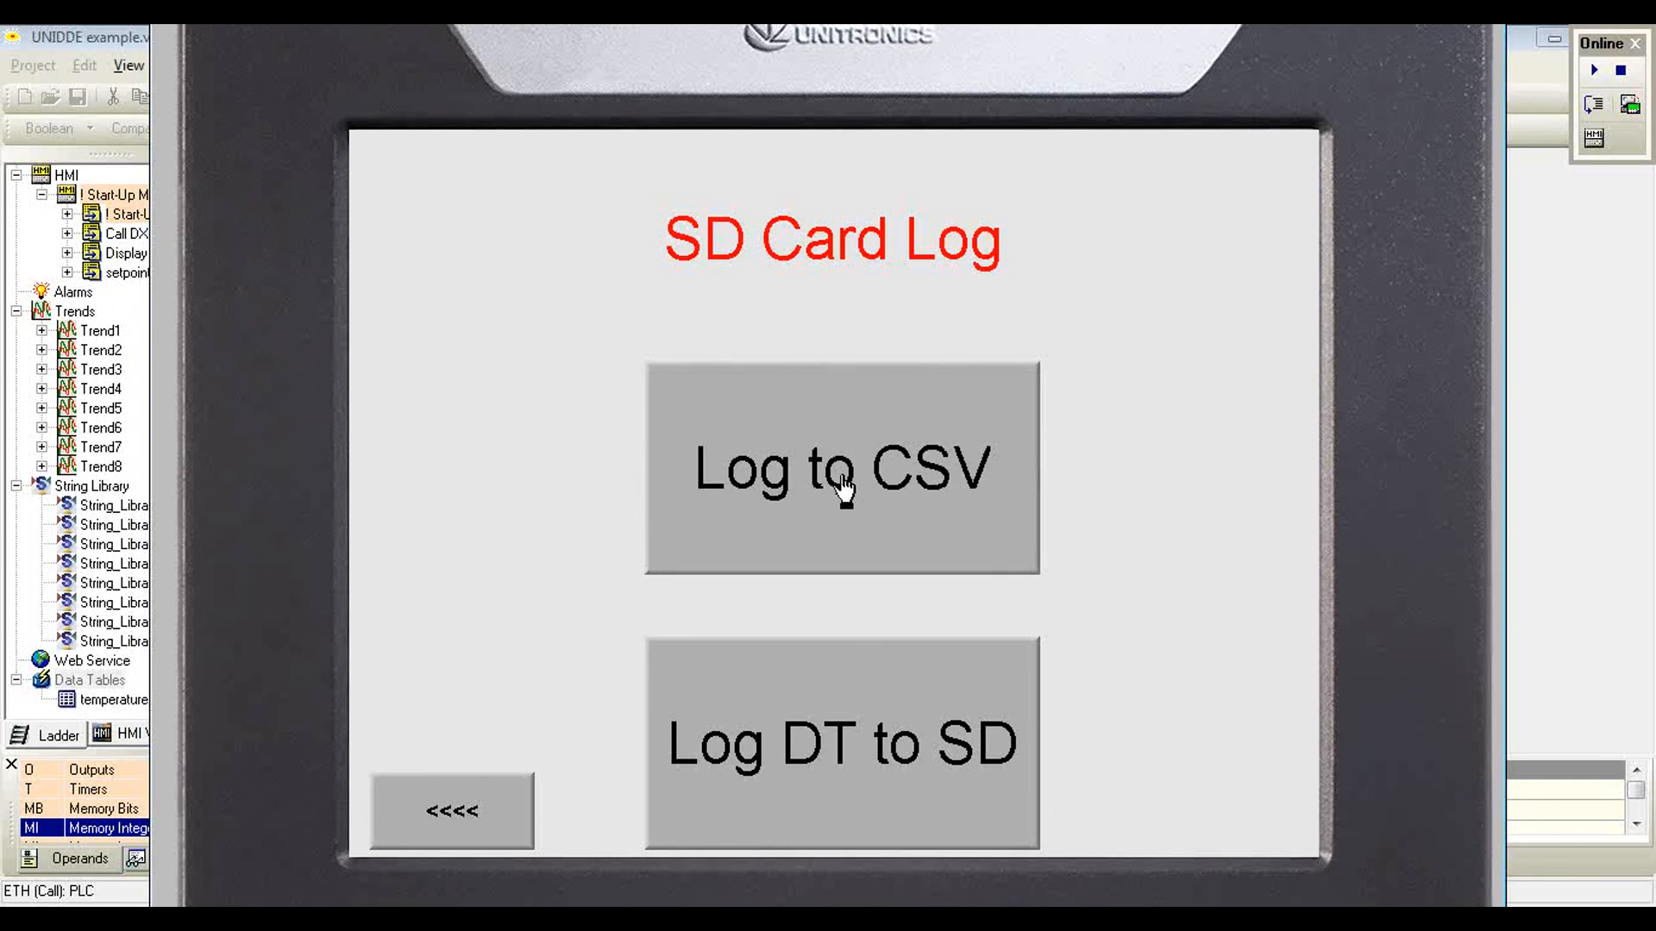
{"action": "left_click", "coordinate": [810, 466]}
{"action": "left_click", "coordinate": [811, 465]}
{"action": "left_click", "coordinate": [810, 466]}
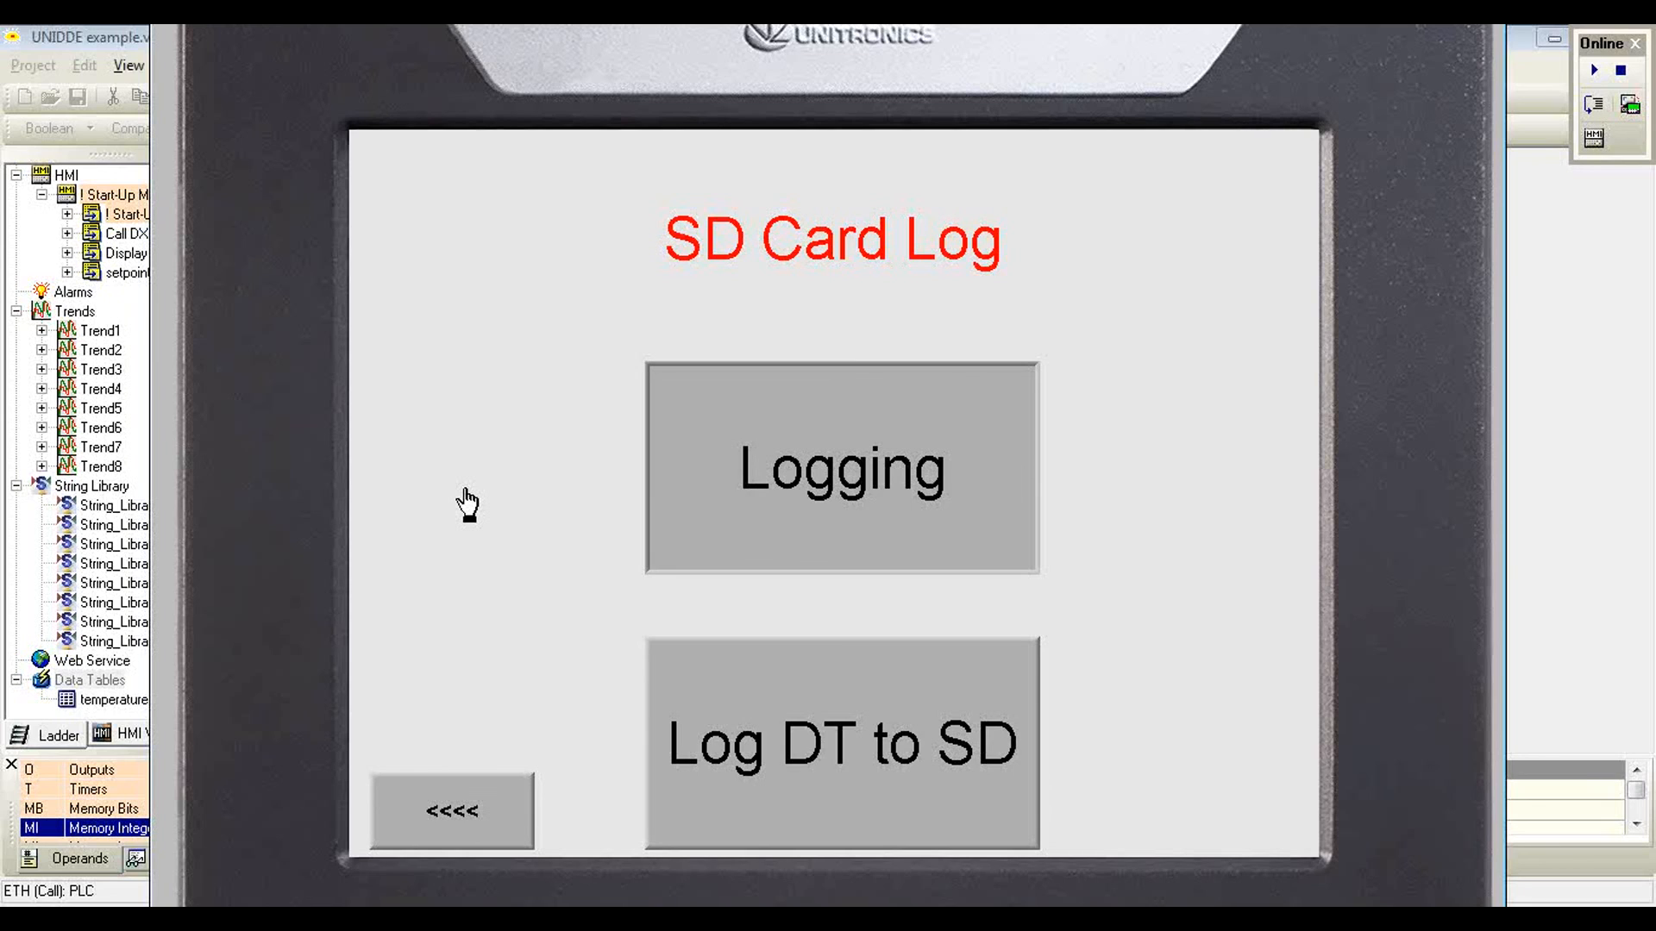
{"action": "left_click", "coordinate": [793, 489]}
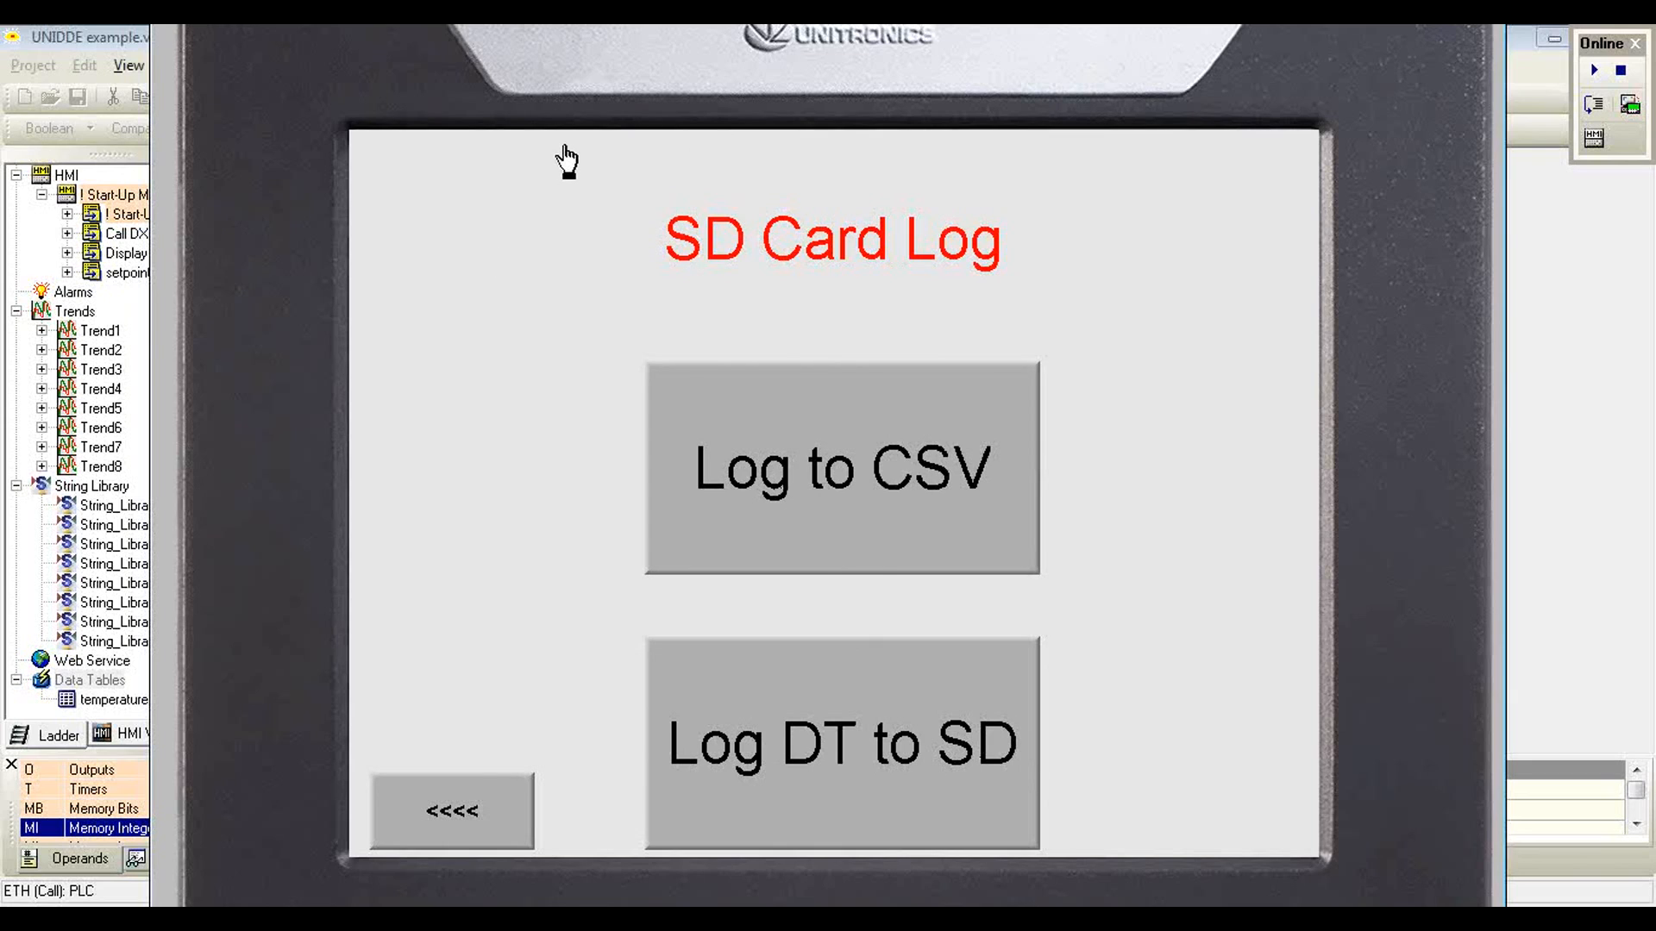
Step: Log the data table to the SD card with Log DT to SD, returning to the SD Card Log page
{"action": "left_click", "coordinate": [821, 758]}
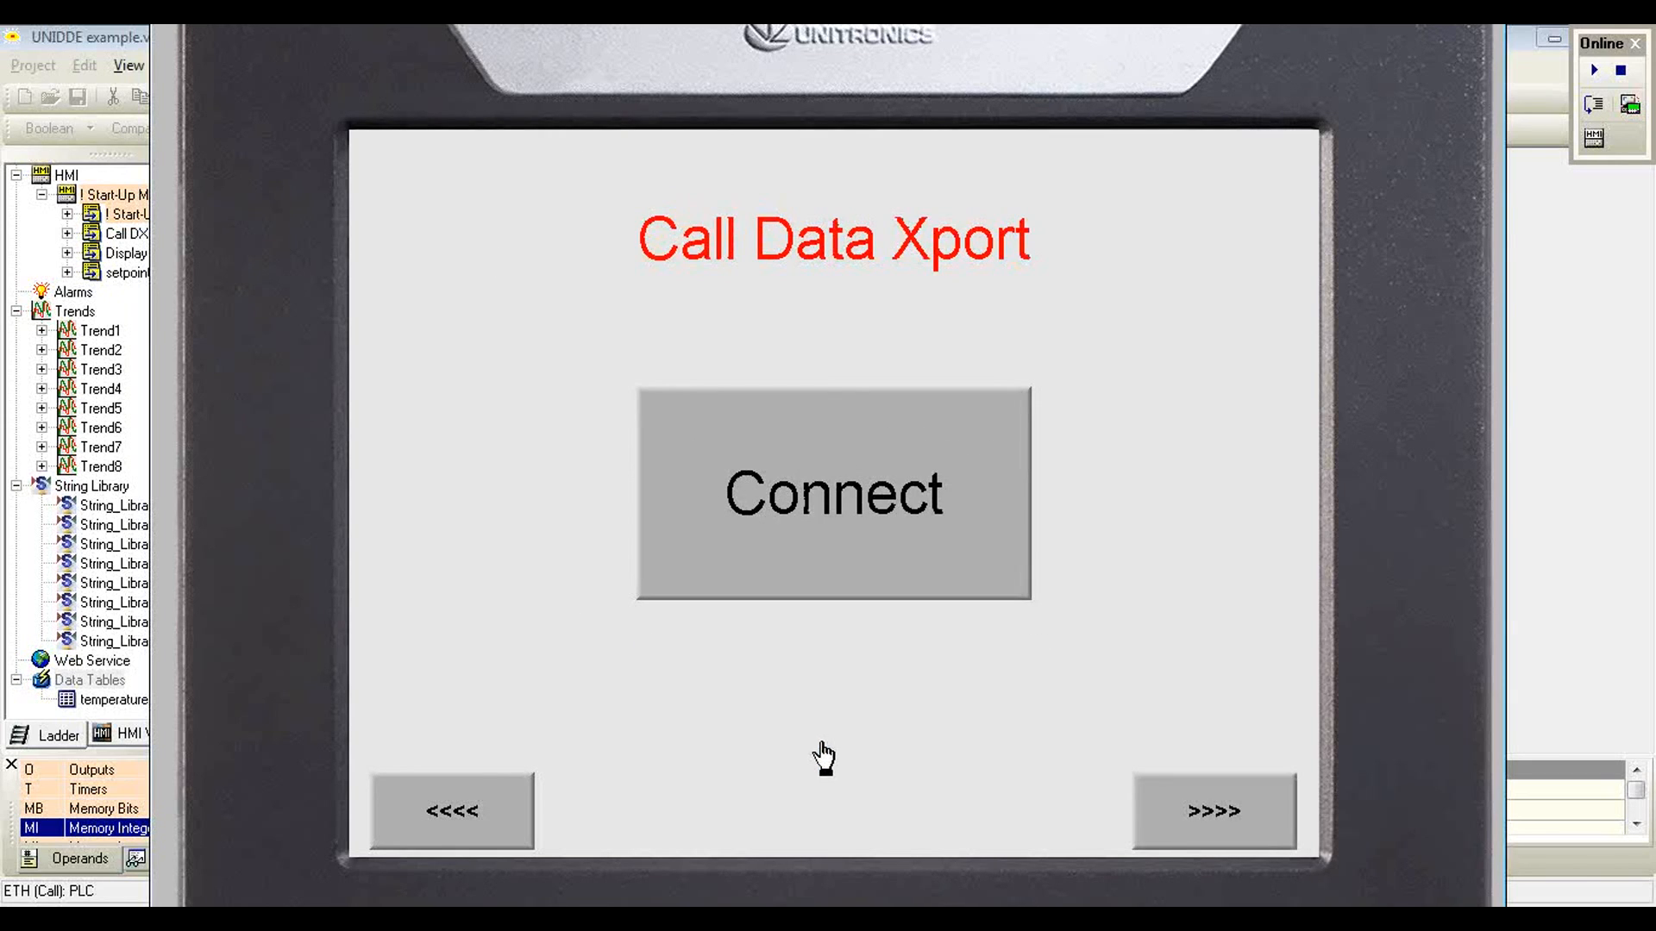
{"action": "left_click", "coordinate": [1193, 814]}
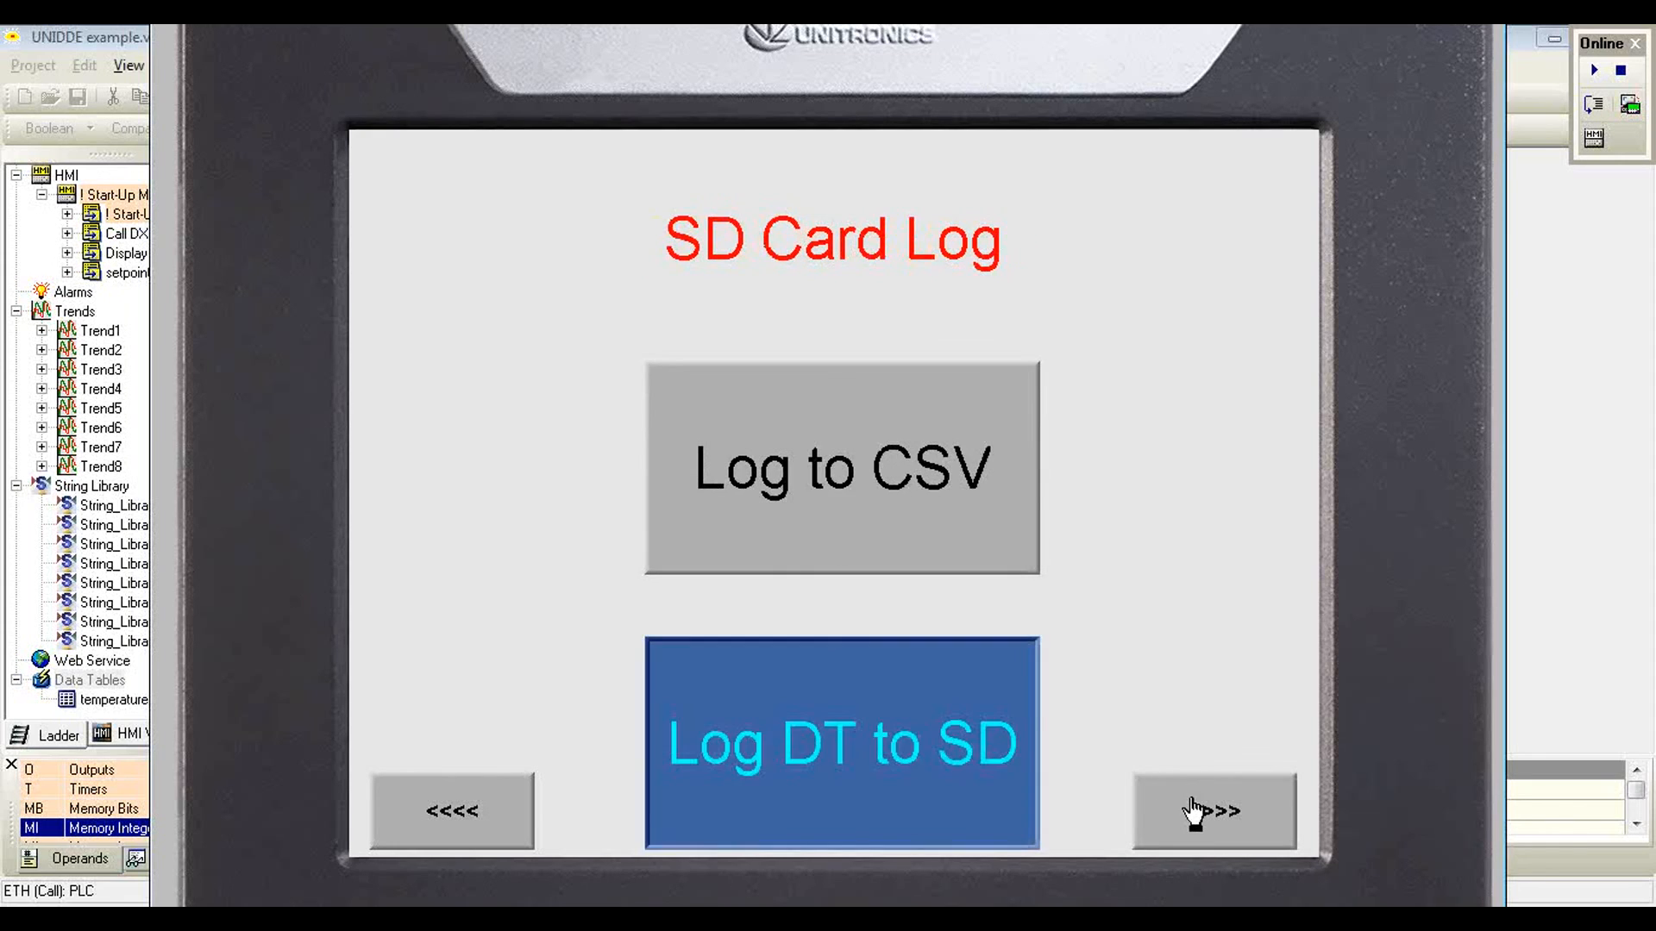
{"action": "left_click", "coordinate": [899, 758]}
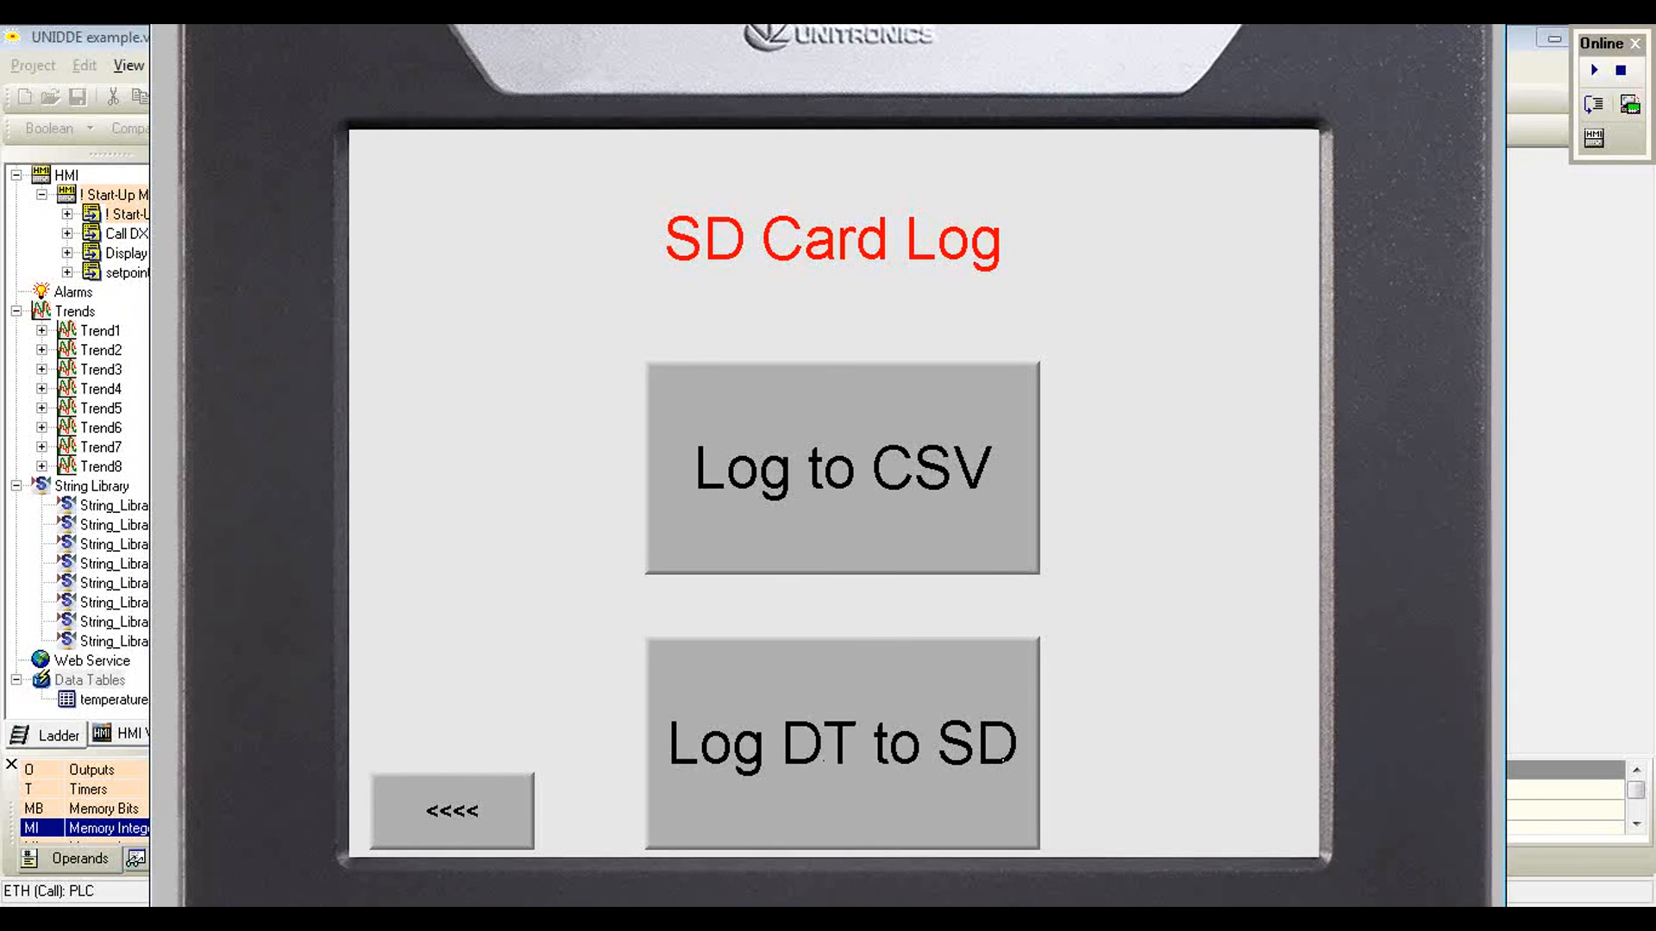
Step: Switch to SD Card Suite, move its window higher and launch SD Card Explorer
{"action": "left_click", "coordinate": [1022, 916]}
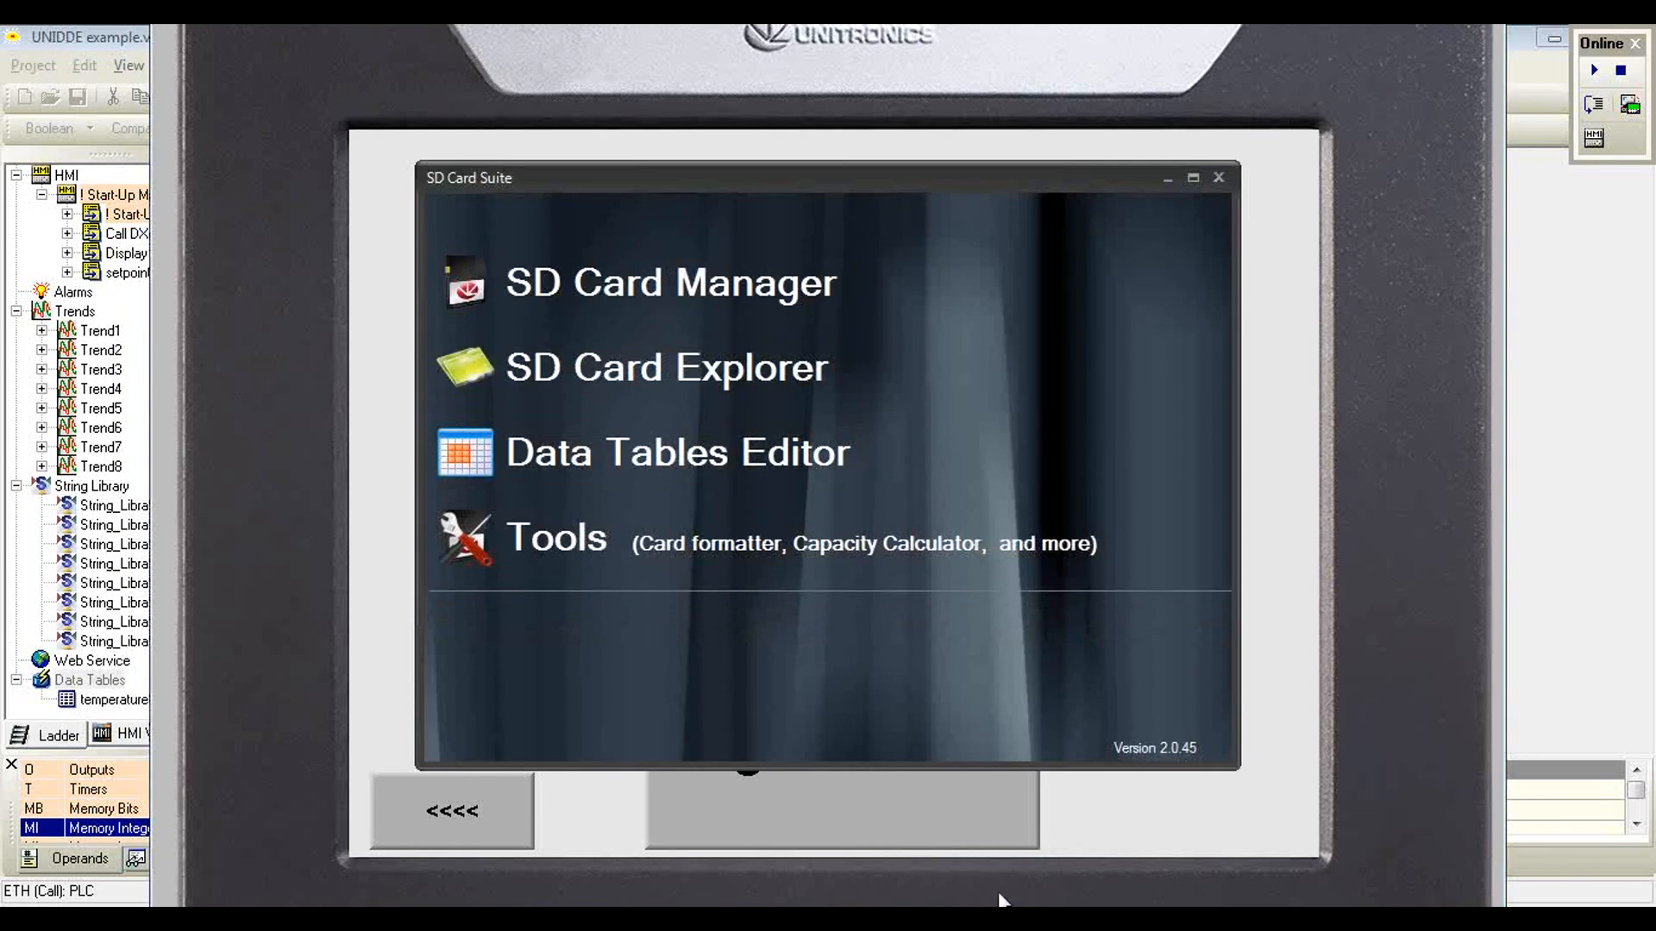
{"action": "left_click_drag", "start_coordinate": [759, 179], "coordinate": [758, 105]}
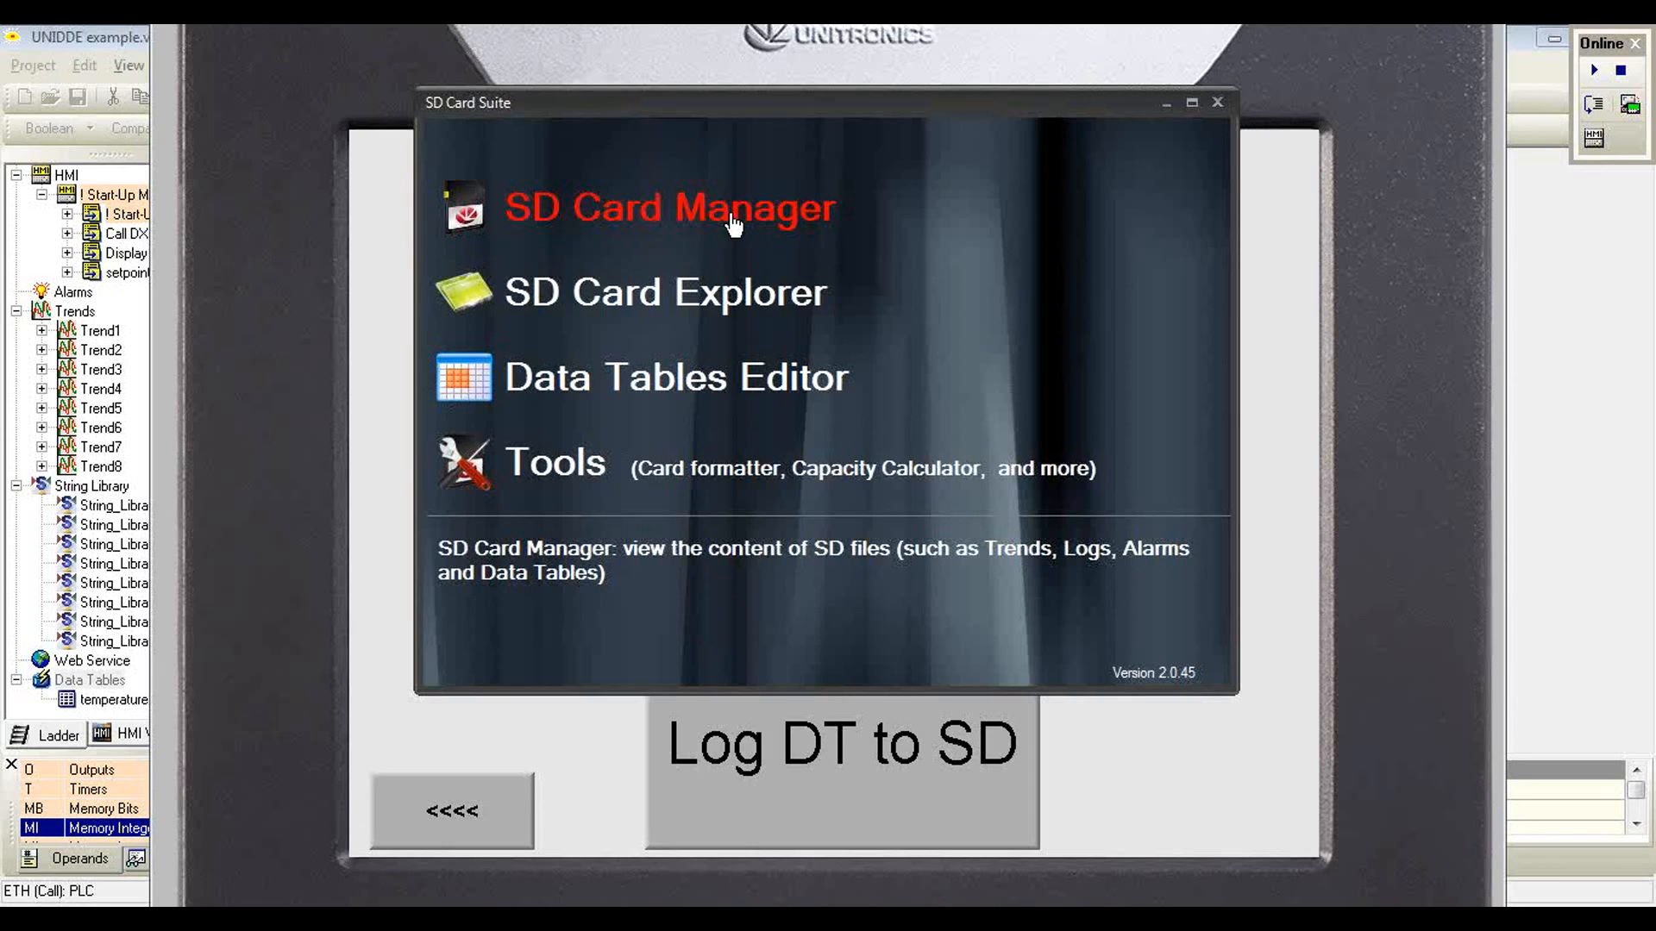
{"action": "left_click", "coordinate": [765, 303]}
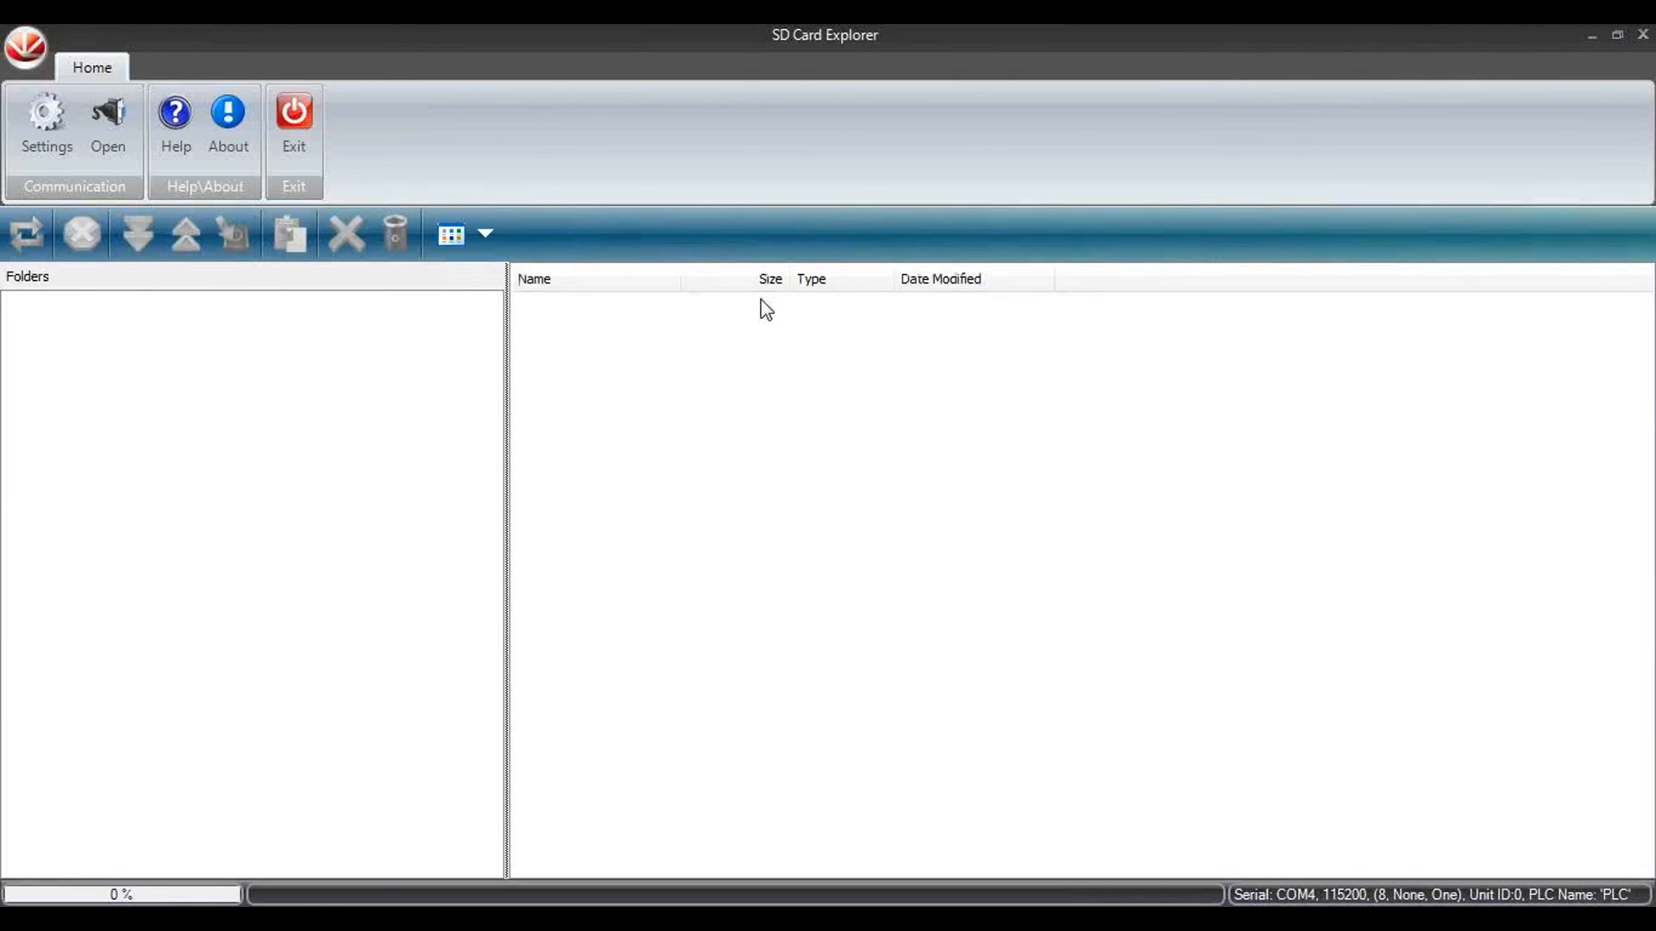
Step: Check the PLC connection in the serial communication settings, accept them and open communication with the PLC
{"action": "left_click", "coordinate": [44, 114]}
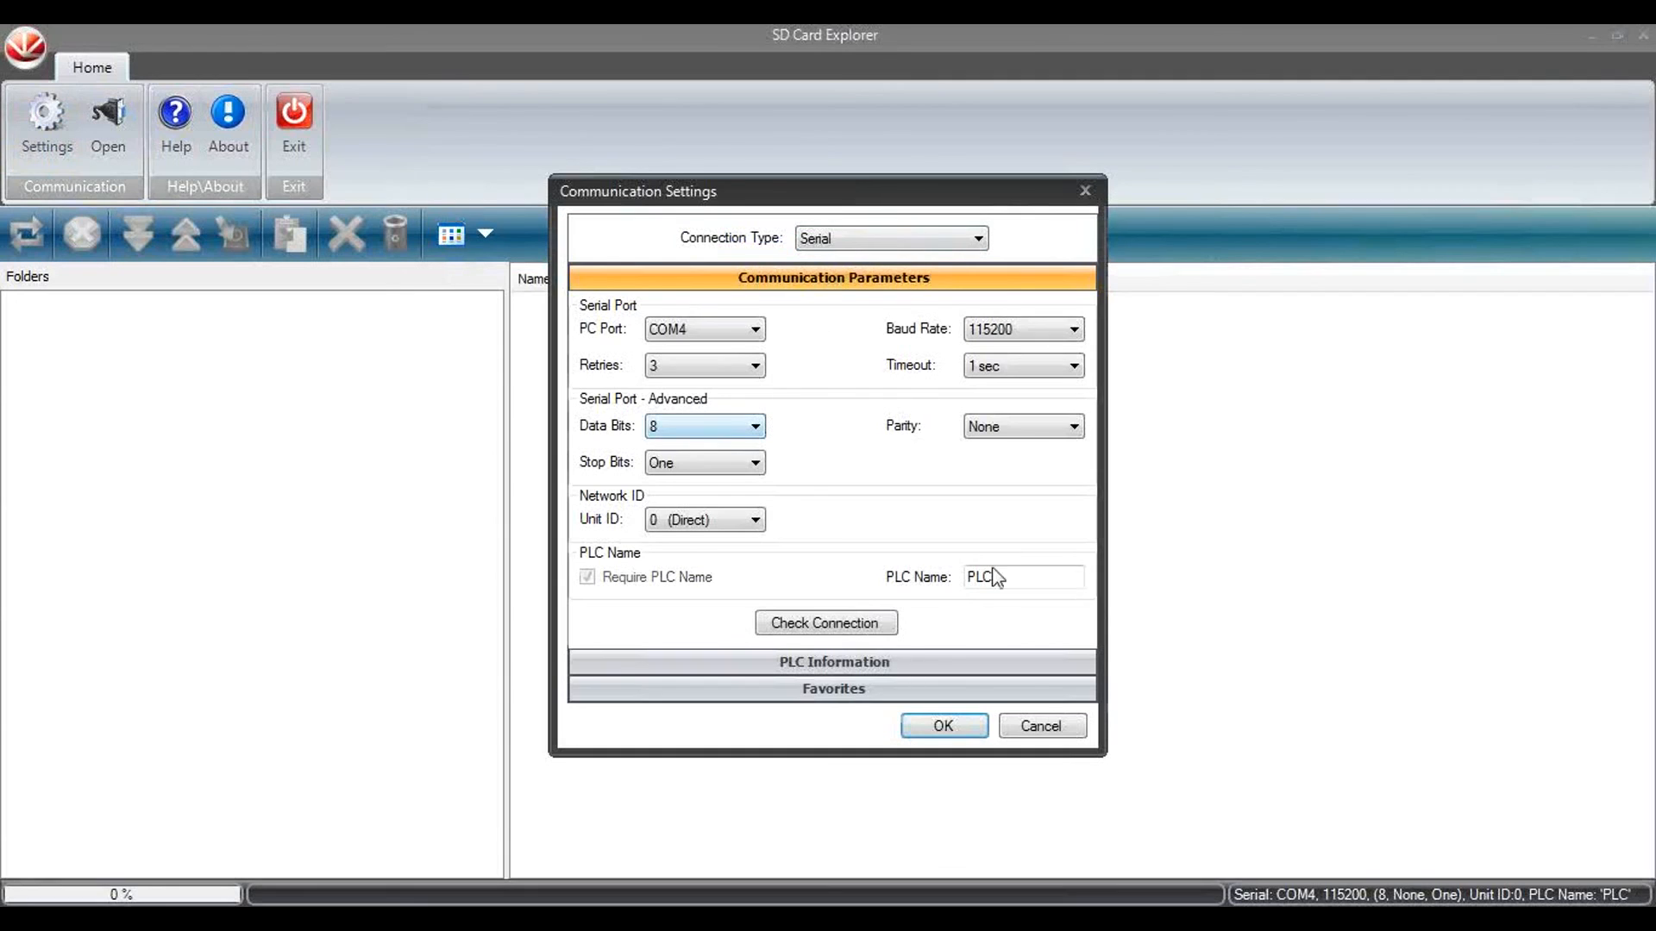
{"action": "left_click", "coordinate": [865, 625]}
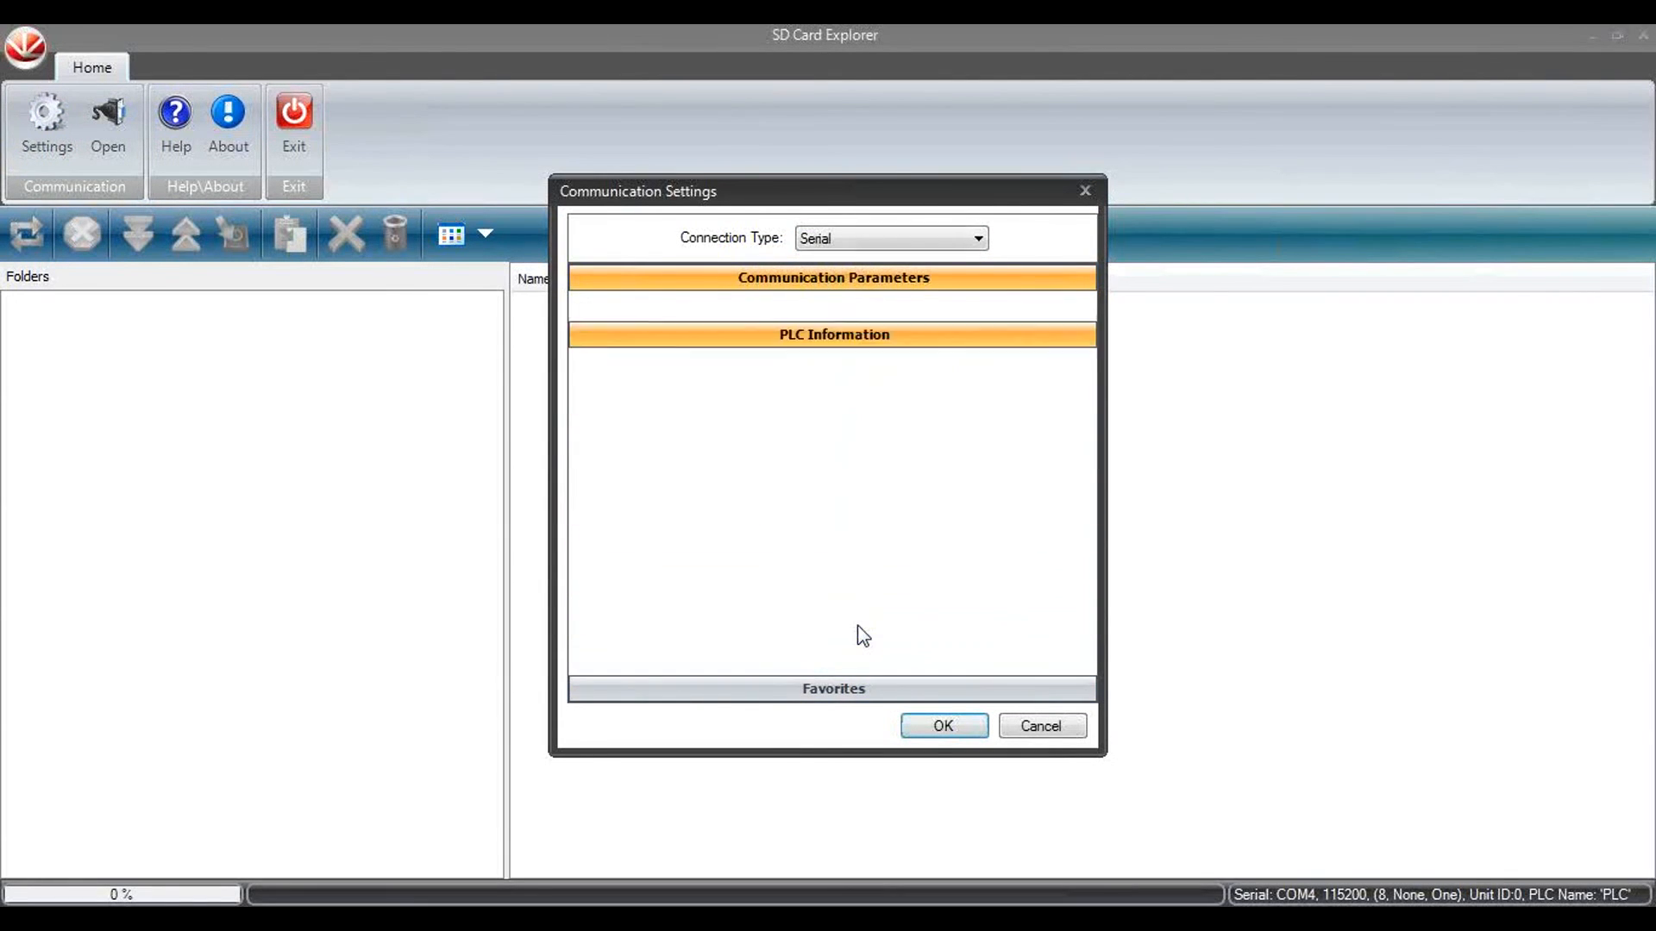
{"action": "left_click", "coordinate": [943, 725]}
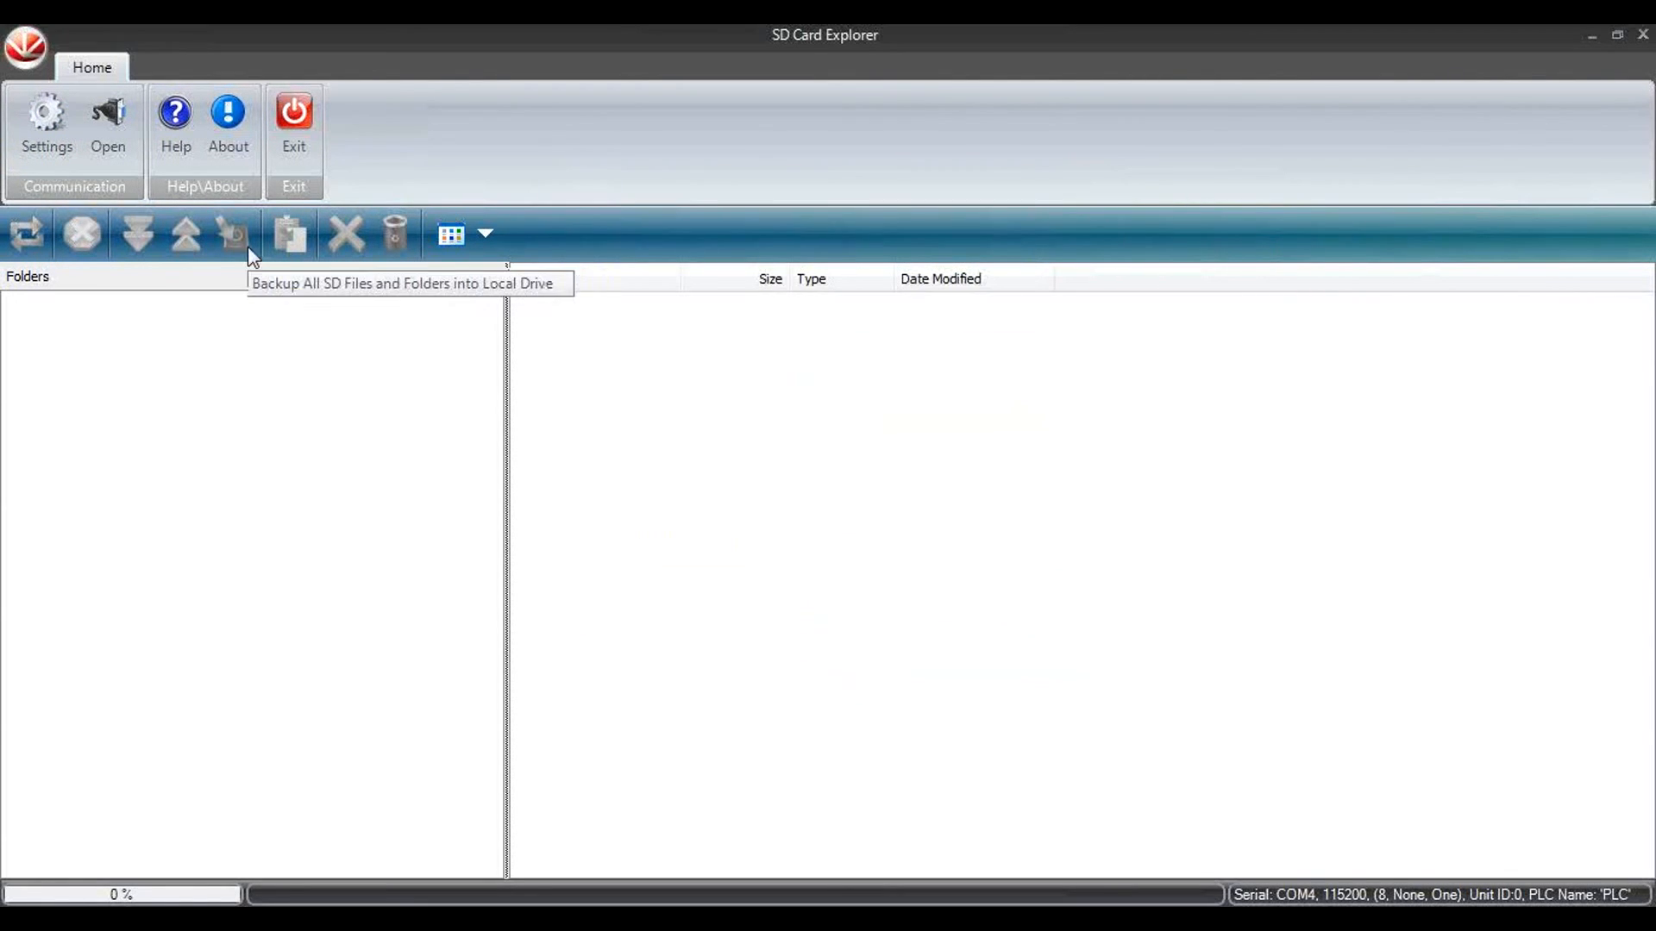
{"action": "left_click", "coordinate": [111, 121]}
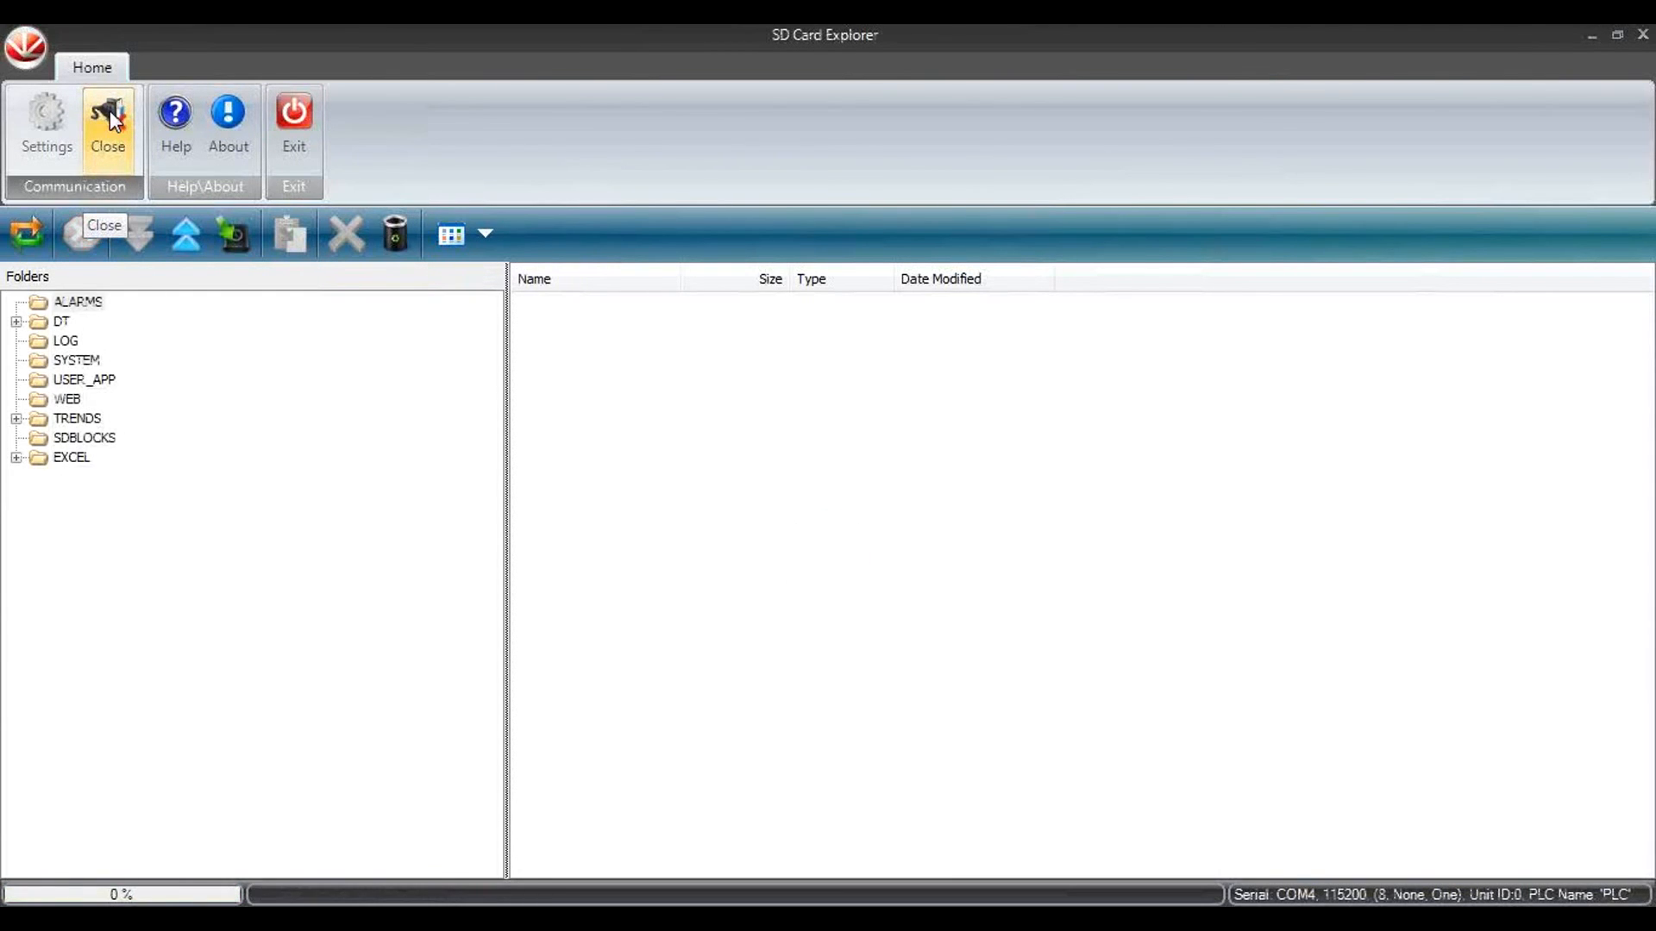
Step: Open DT.UDT from the SD card's DT1 folder, examine the logged temperature table and exit the Data Tables Editor
{"action": "left_click", "coordinate": [17, 324]}
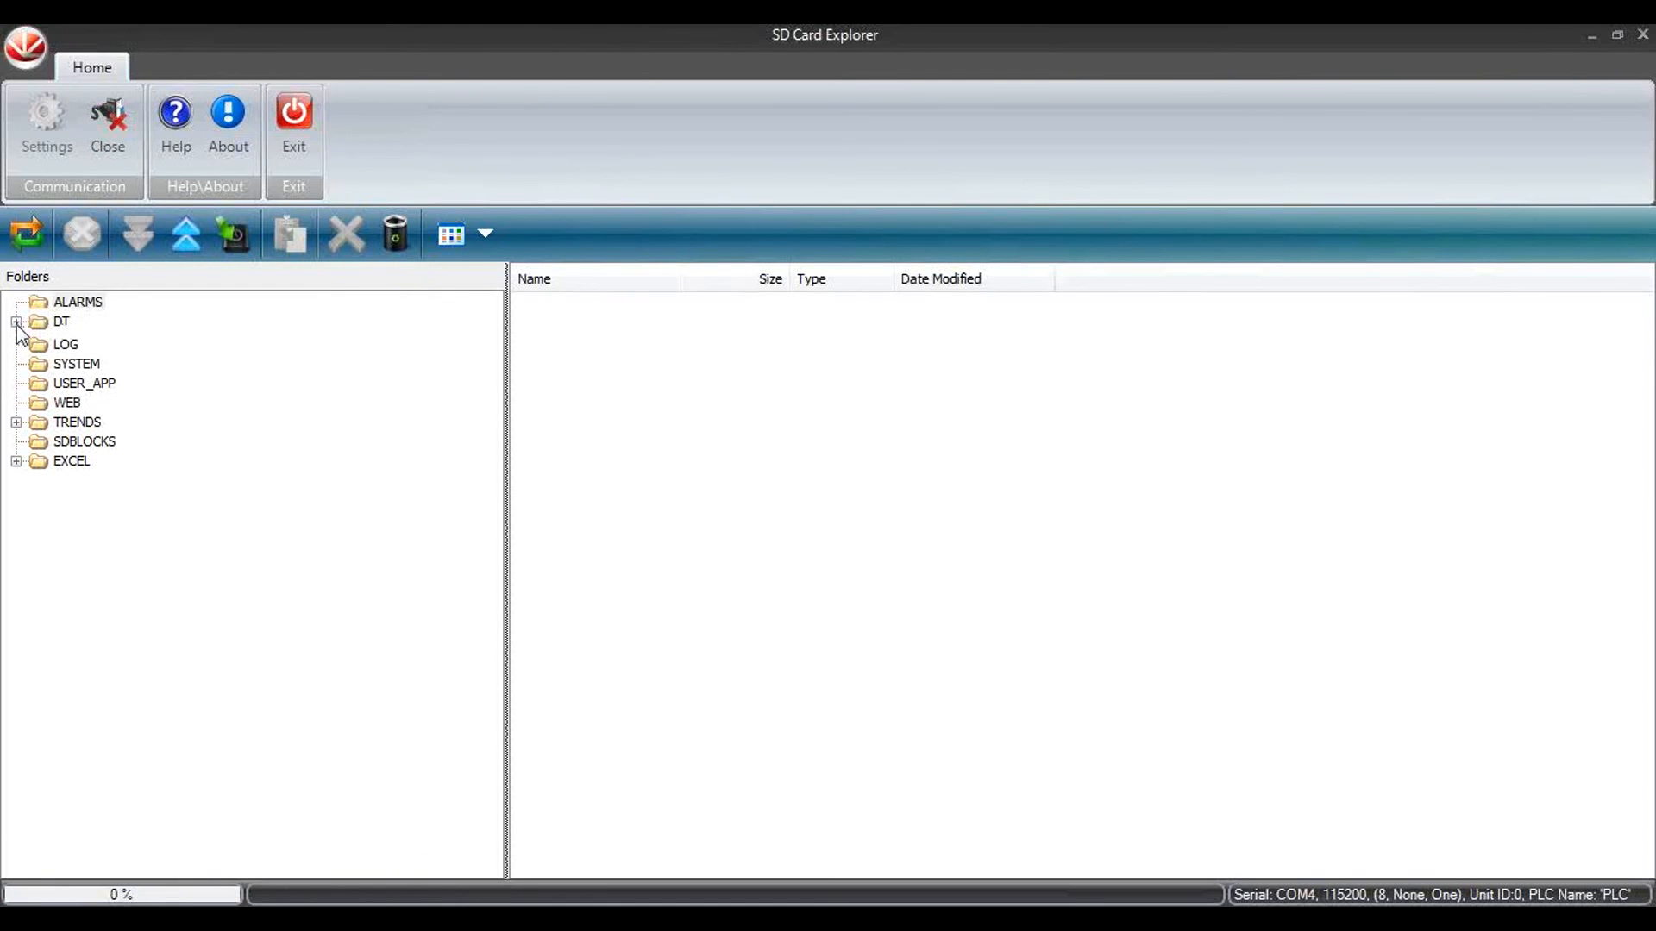
{"action": "left_click", "coordinate": [86, 342]}
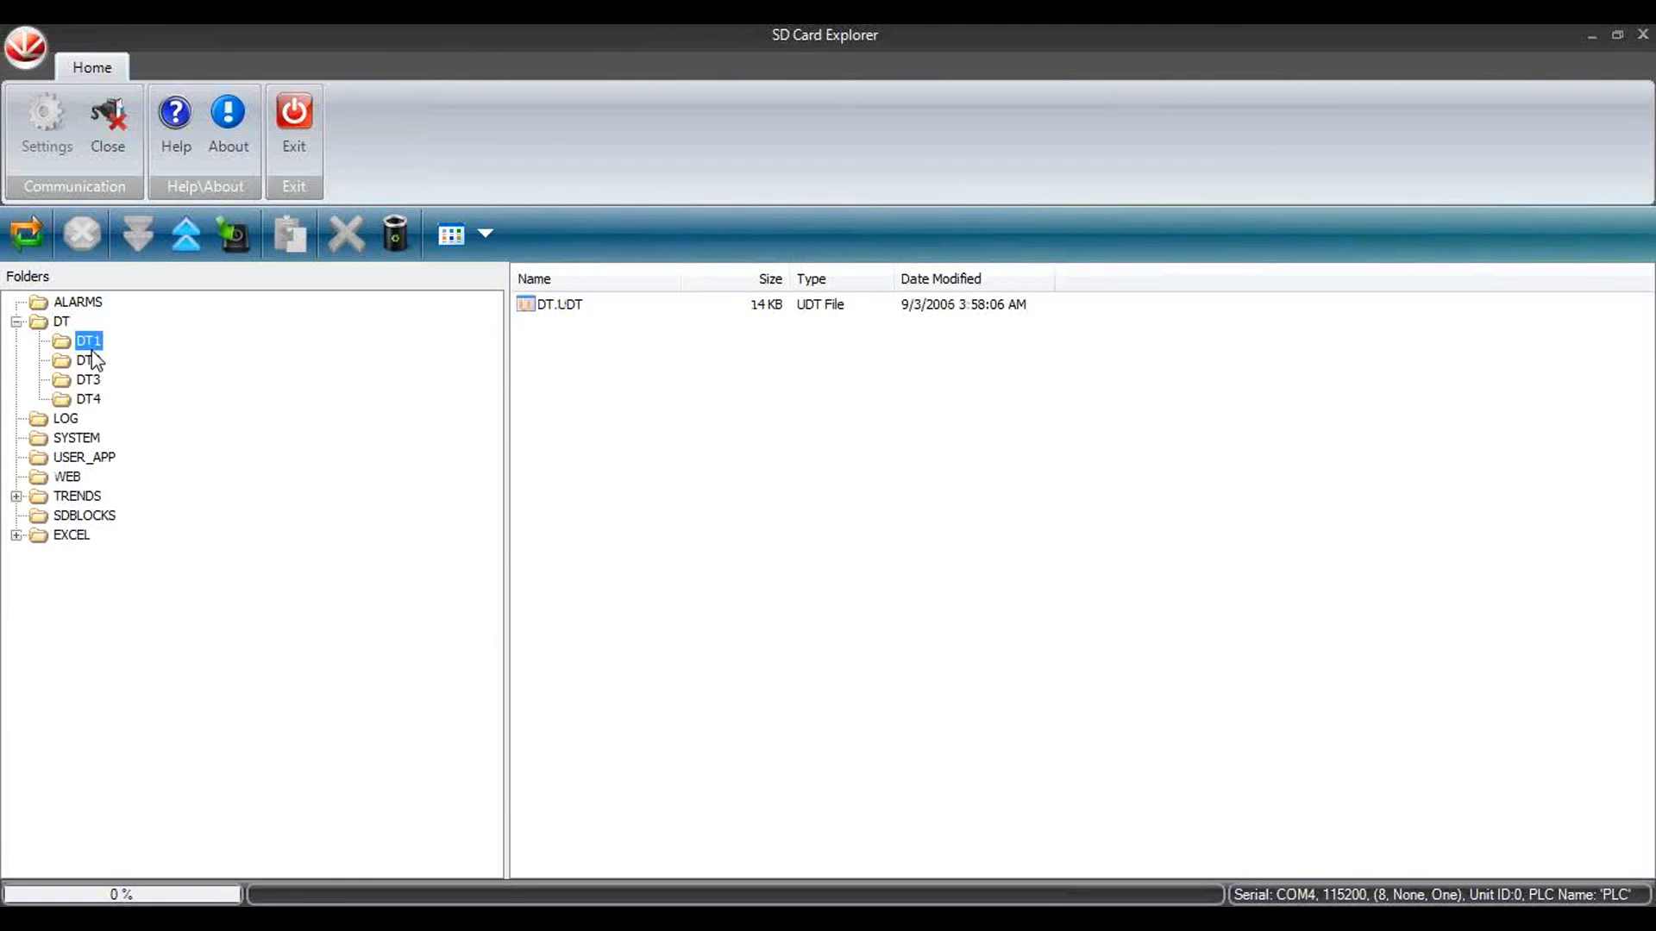
{"action": "double_click", "coordinate": [573, 311]}
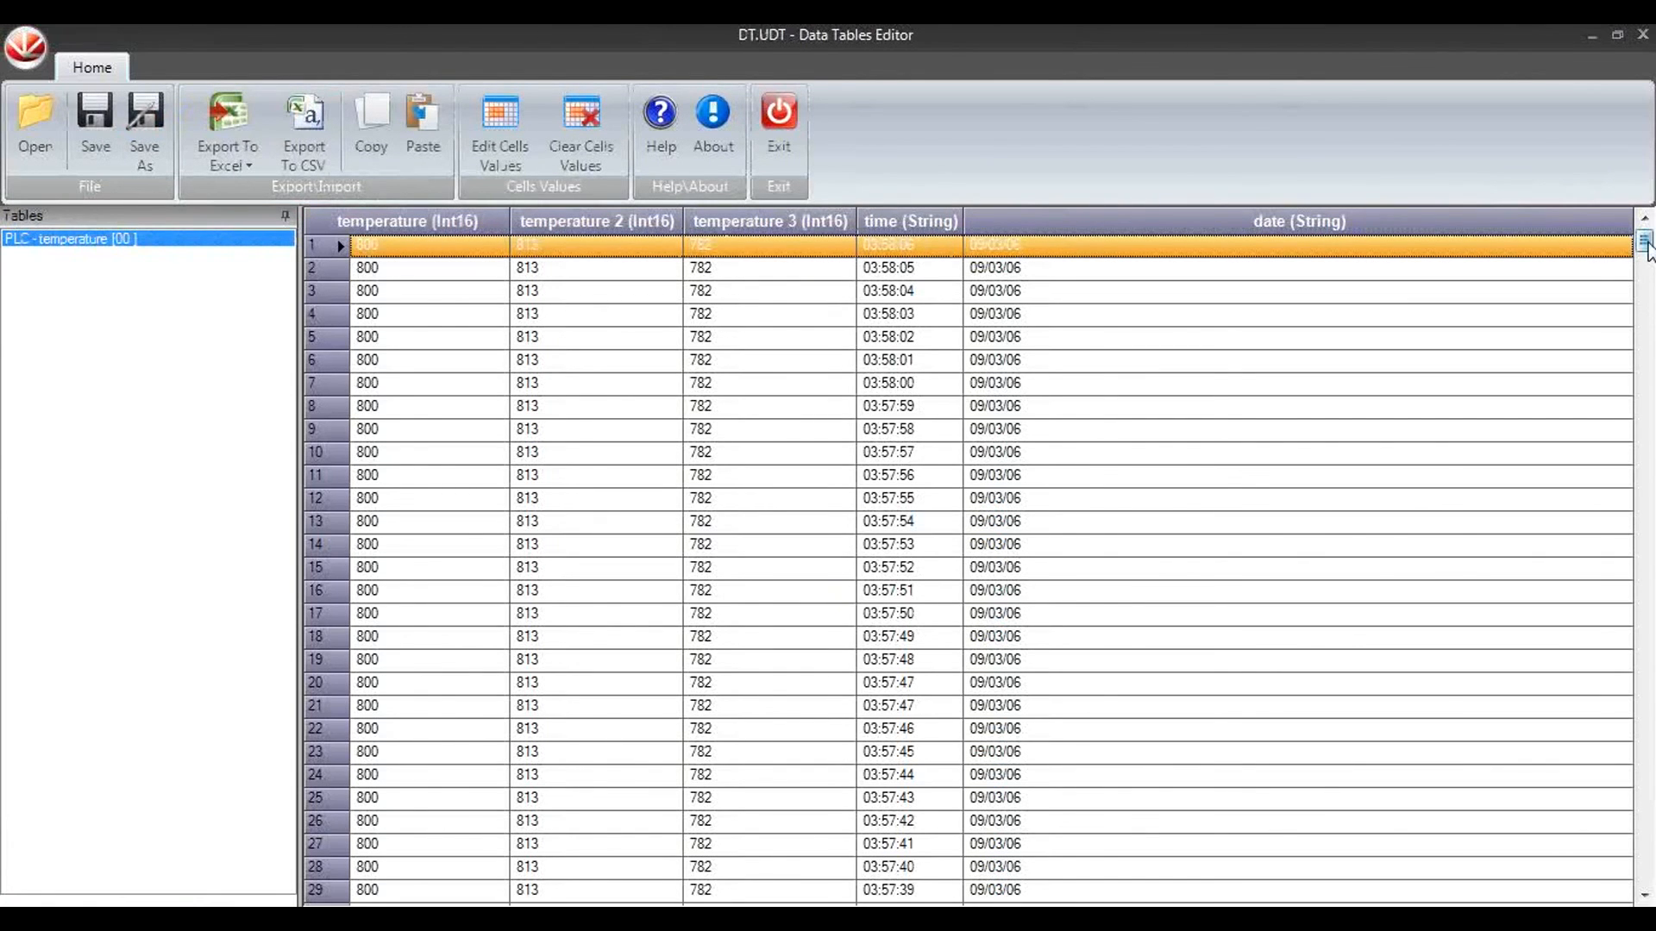
{"action": "mouse_move", "coordinate": [1646, 246]}
{"action": "left_mouse_down"}
{"action": "mouse_move", "coordinate": [1649, 496]}
{"action": "mouse_move", "coordinate": [1647, 242]}
{"action": "left_mouse_up"}
{"action": "left_click", "coordinate": [781, 121]}
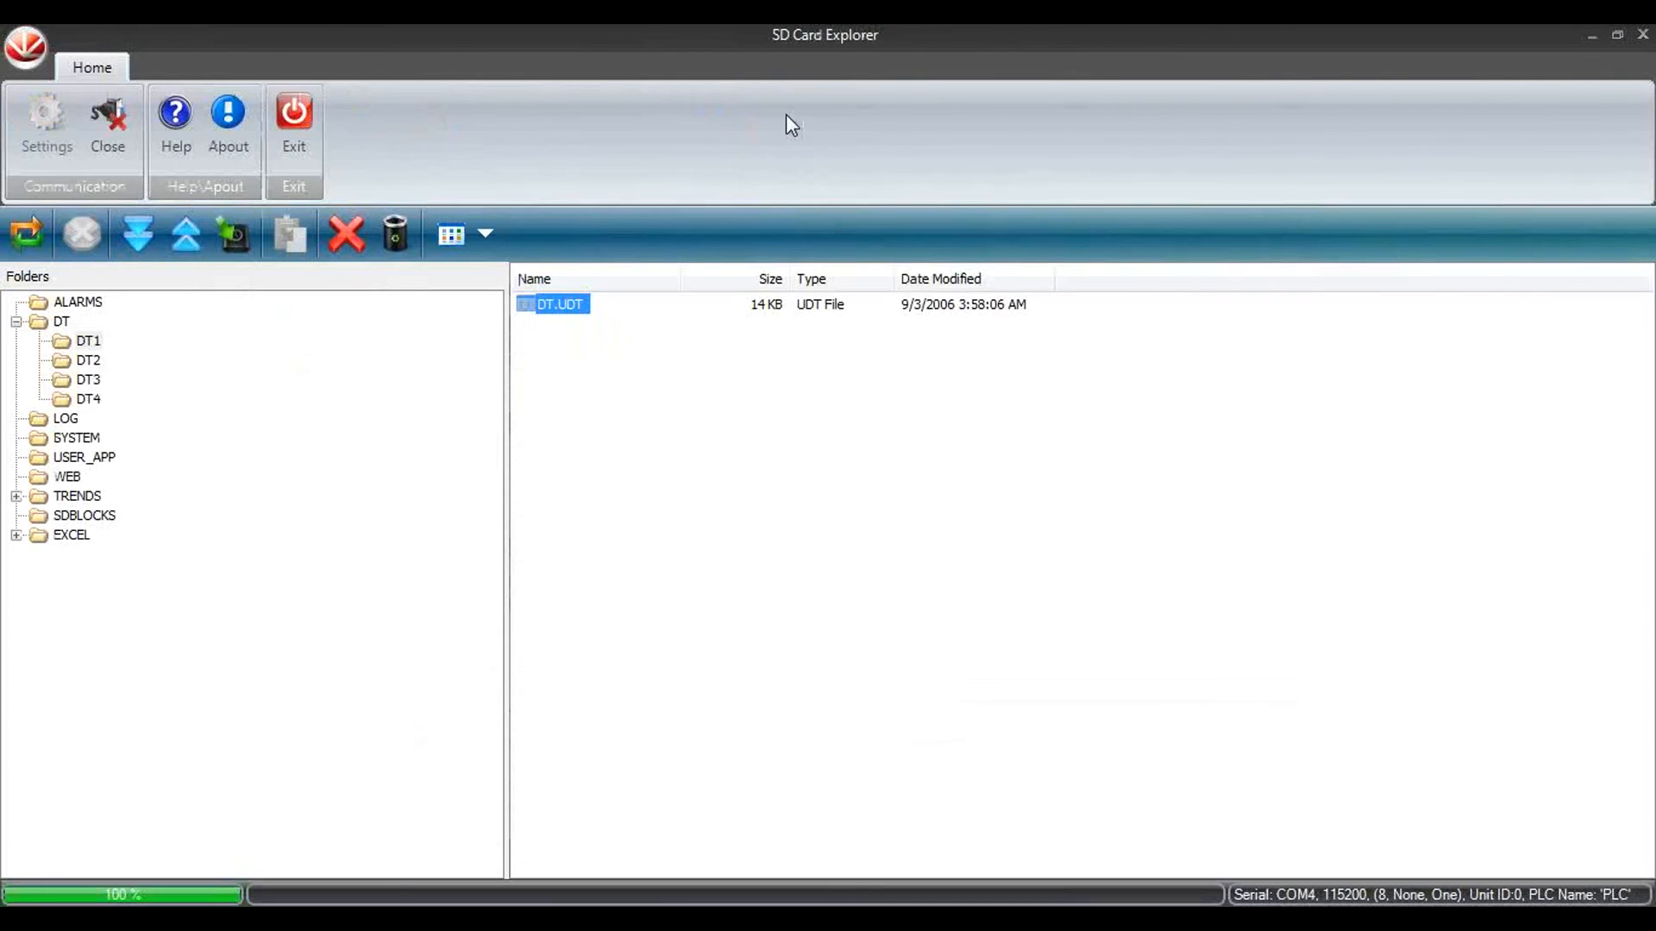
Step: Expand the SD card's EXCEL folder and open EXCEL.CSV from EXCEL1 in Excel
{"action": "double_click", "coordinate": [34, 535]}
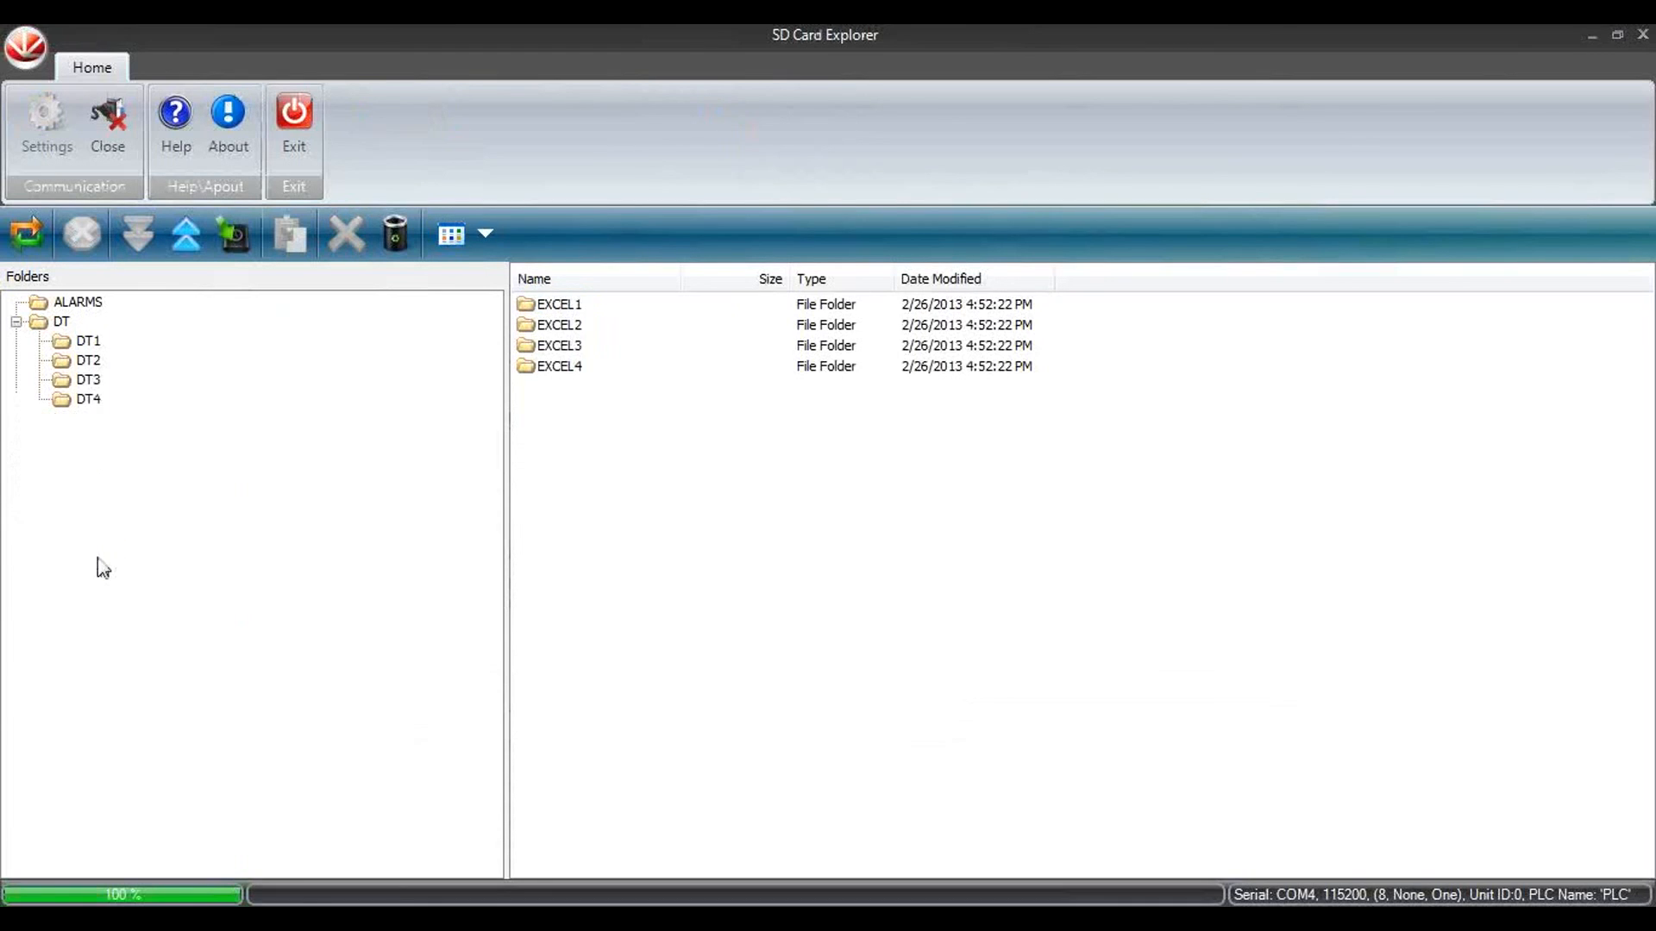
{"action": "left_click", "coordinate": [98, 554]}
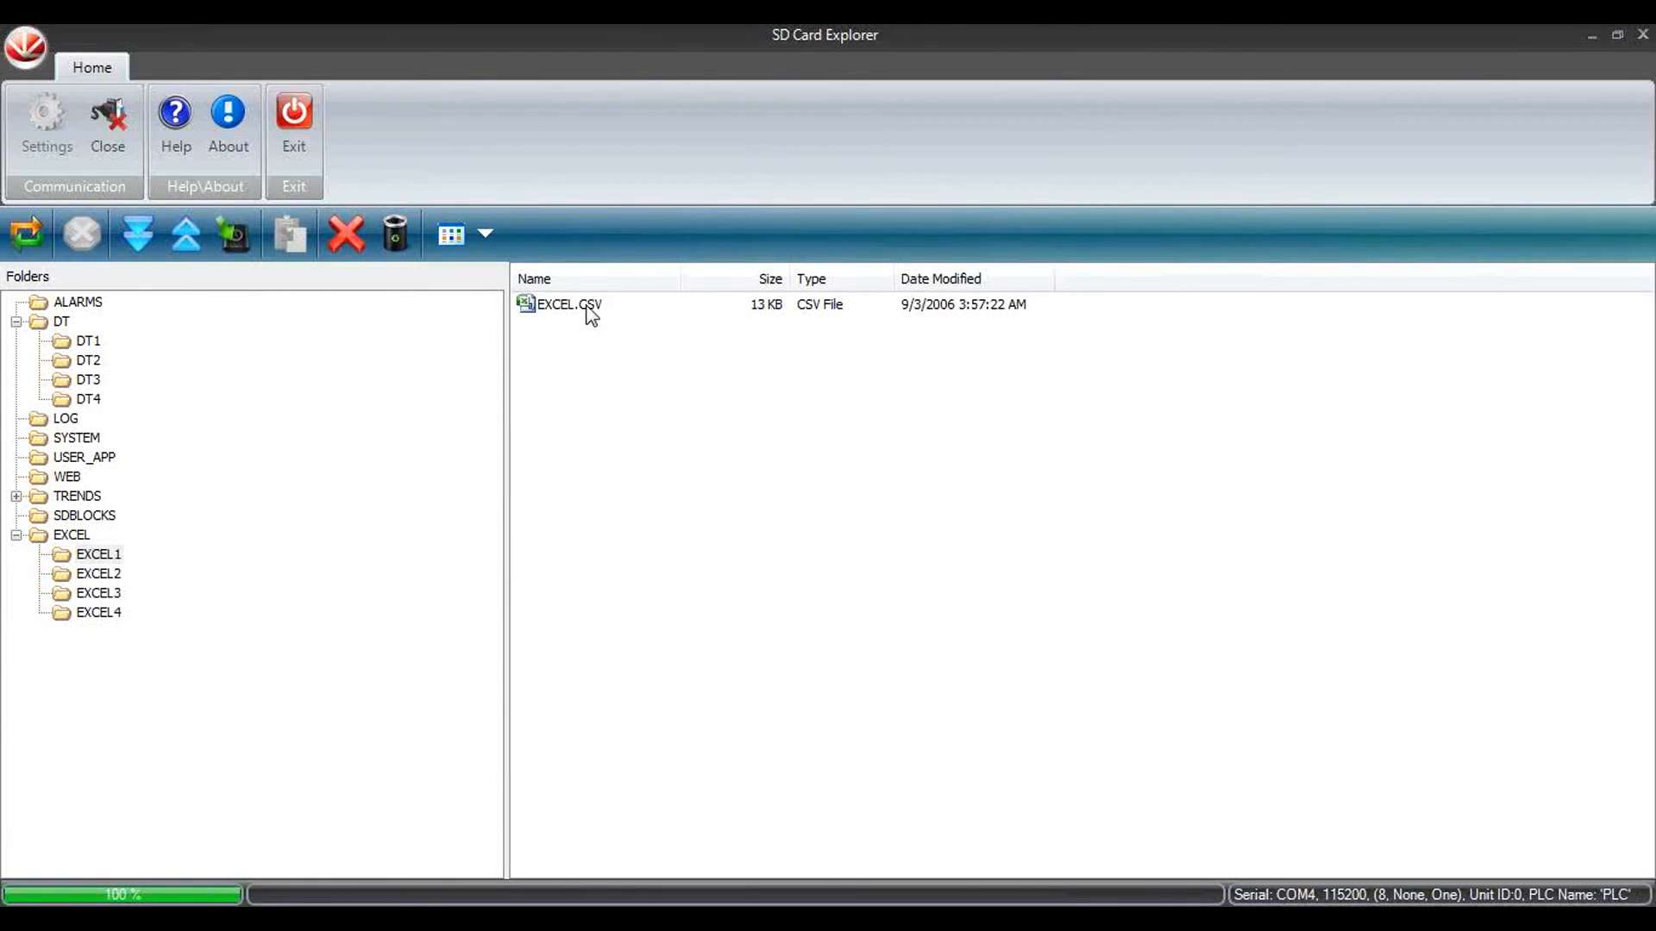
{"action": "double_click", "coordinate": [588, 308]}
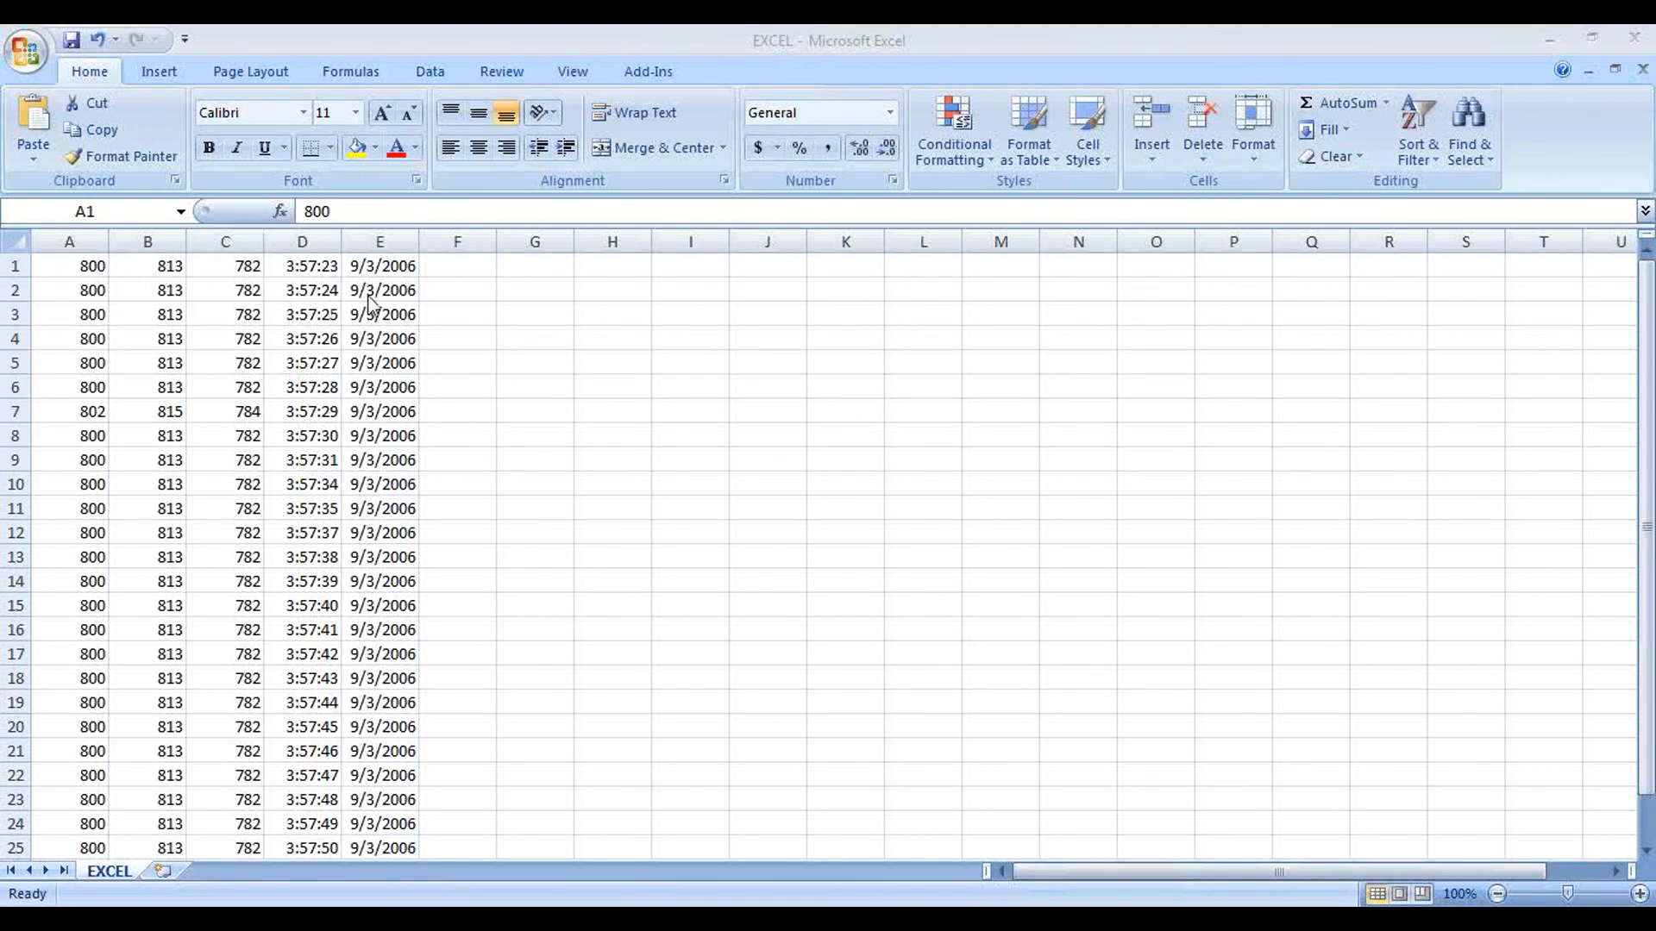
Step: Examine the logged temperature, time and date rows from first to last, and switch to the Data logging presentation in PowerPoint
{"action": "left_click", "coordinate": [1646, 434]}
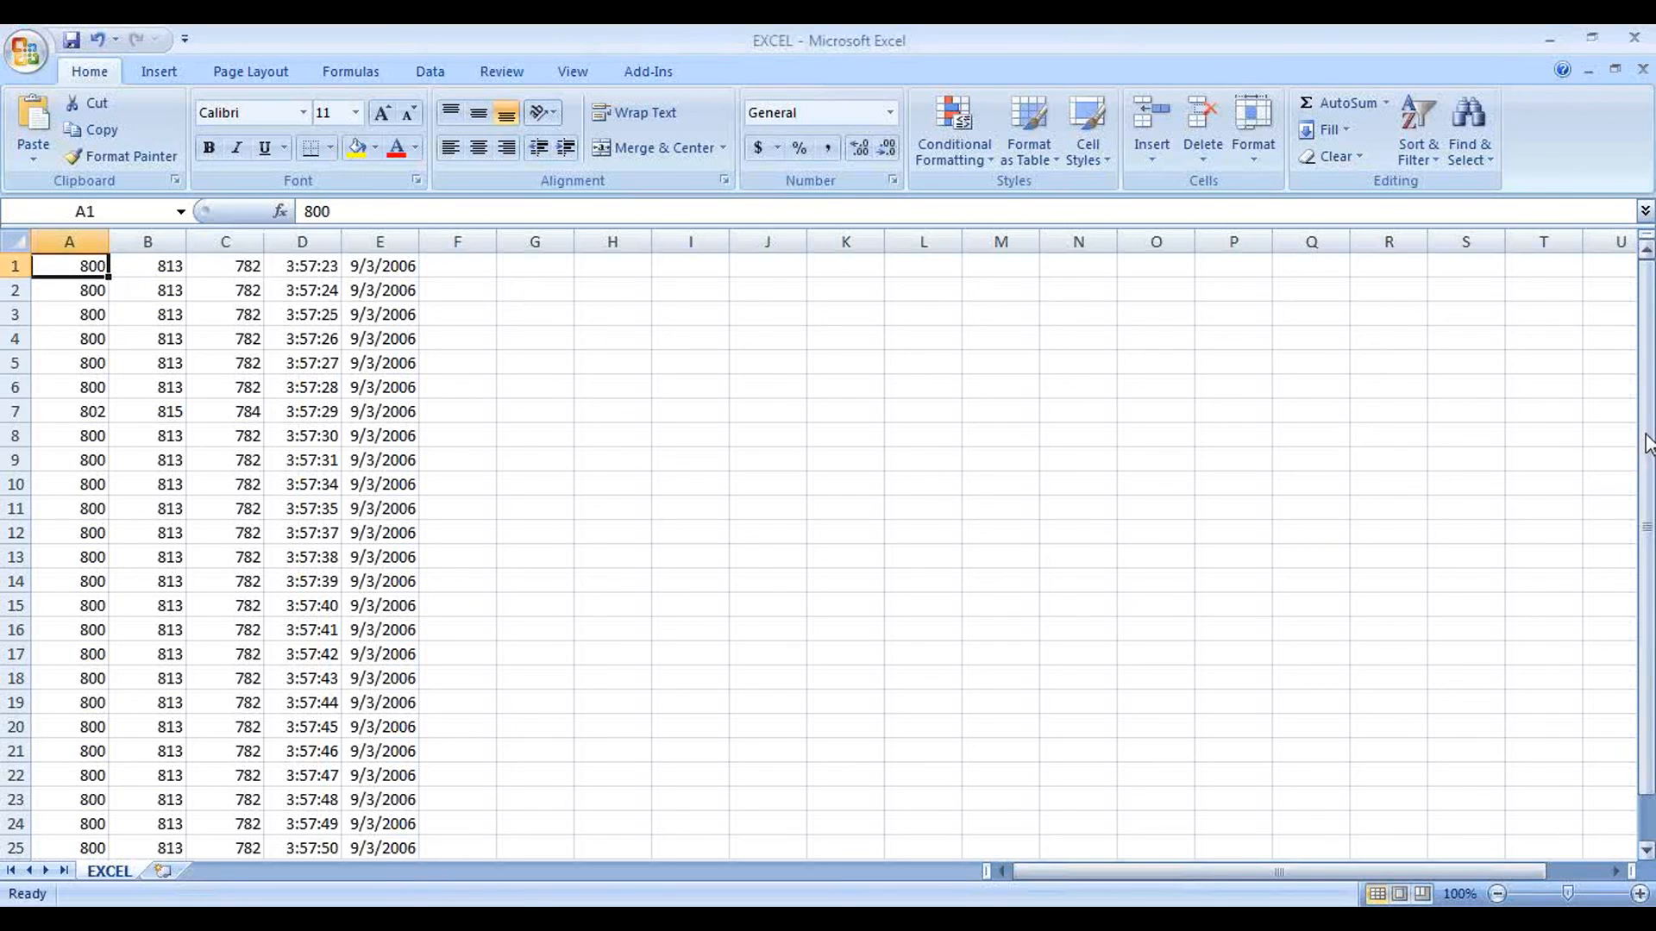
{"action": "left_click", "coordinate": [1648, 483]}
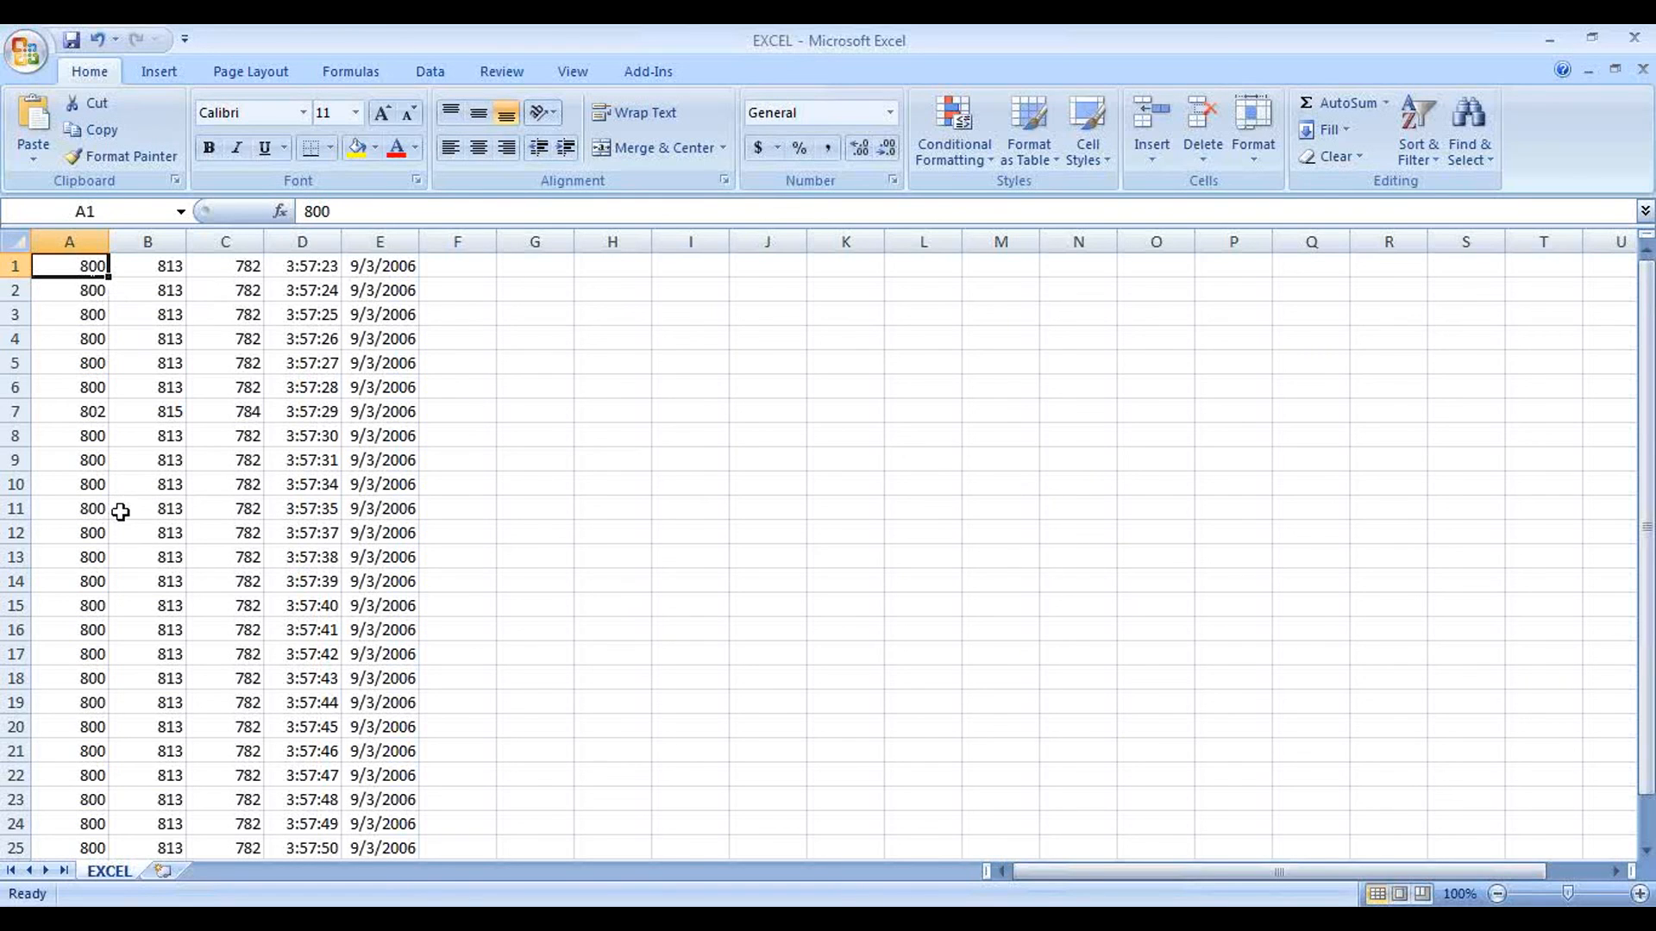
{"action": "left_click", "coordinate": [1646, 852]}
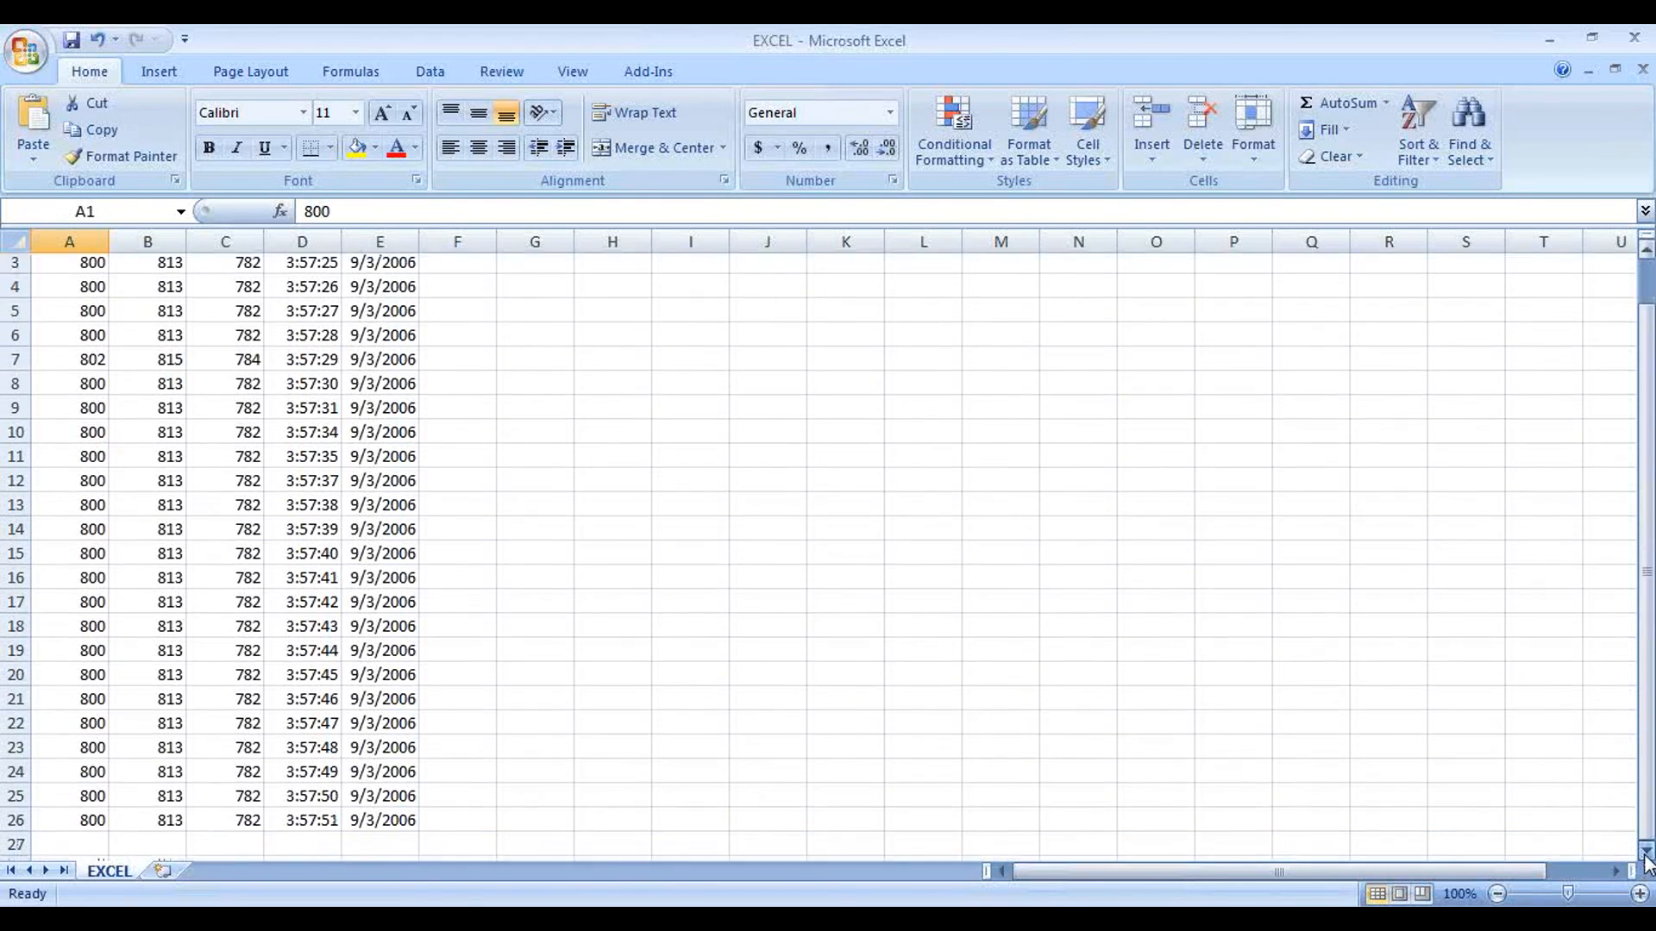
{"action": "left_click", "coordinate": [1646, 851]}
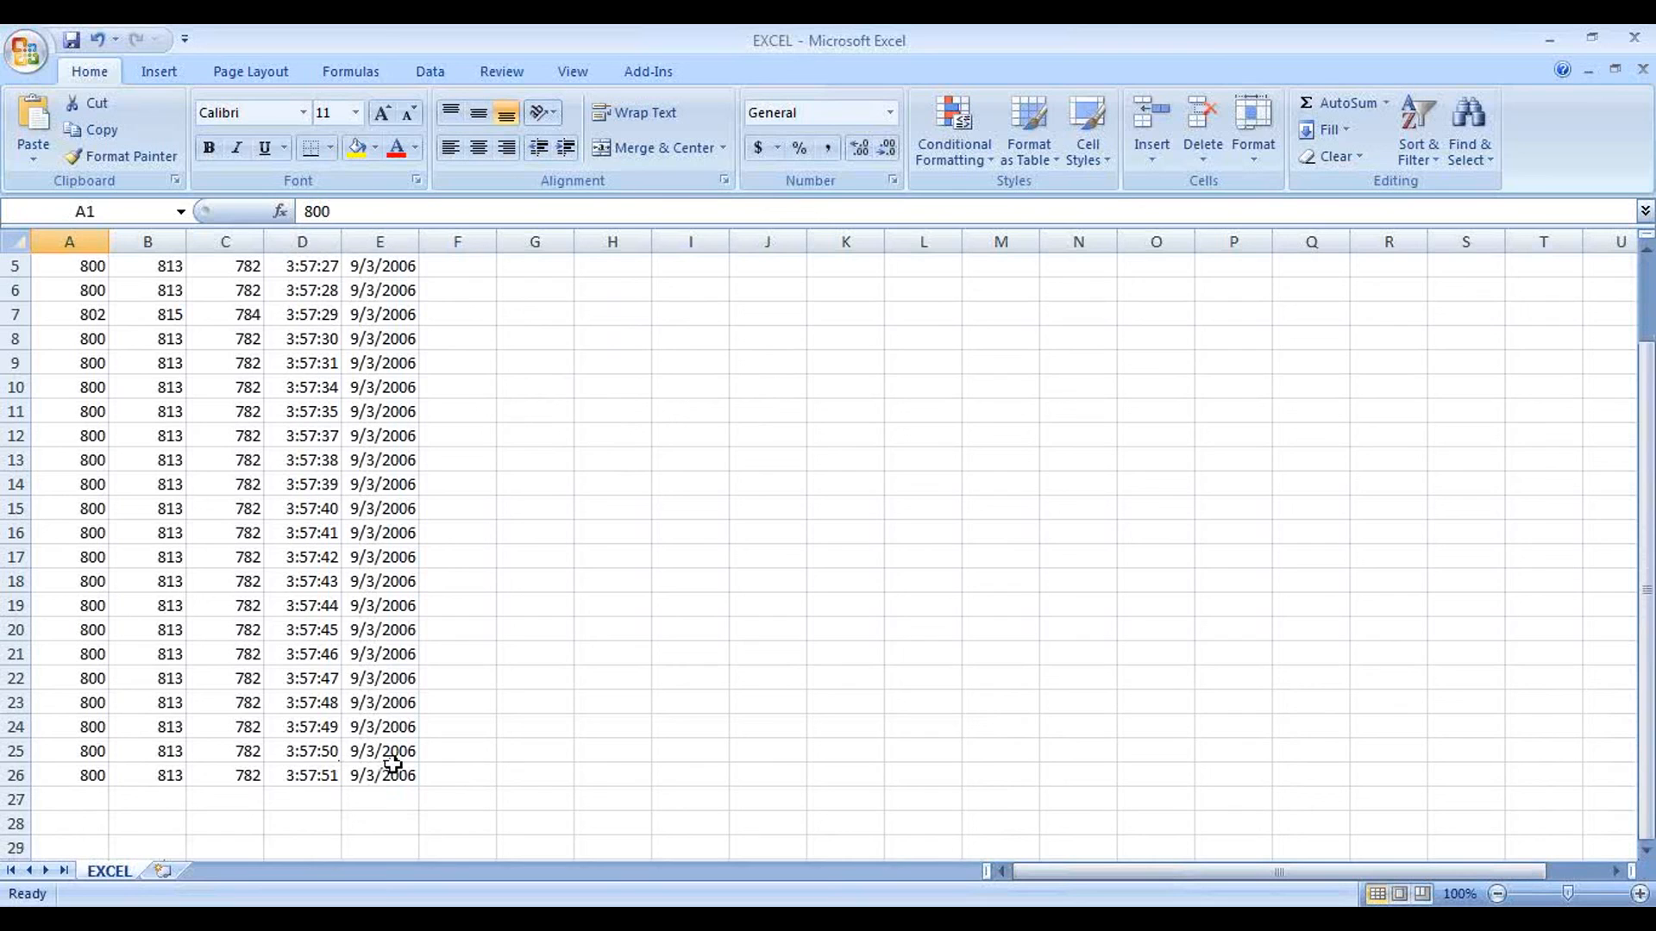
{"action": "left_click_drag", "start_coordinate": [1647, 582], "coordinate": [1647, 497]}
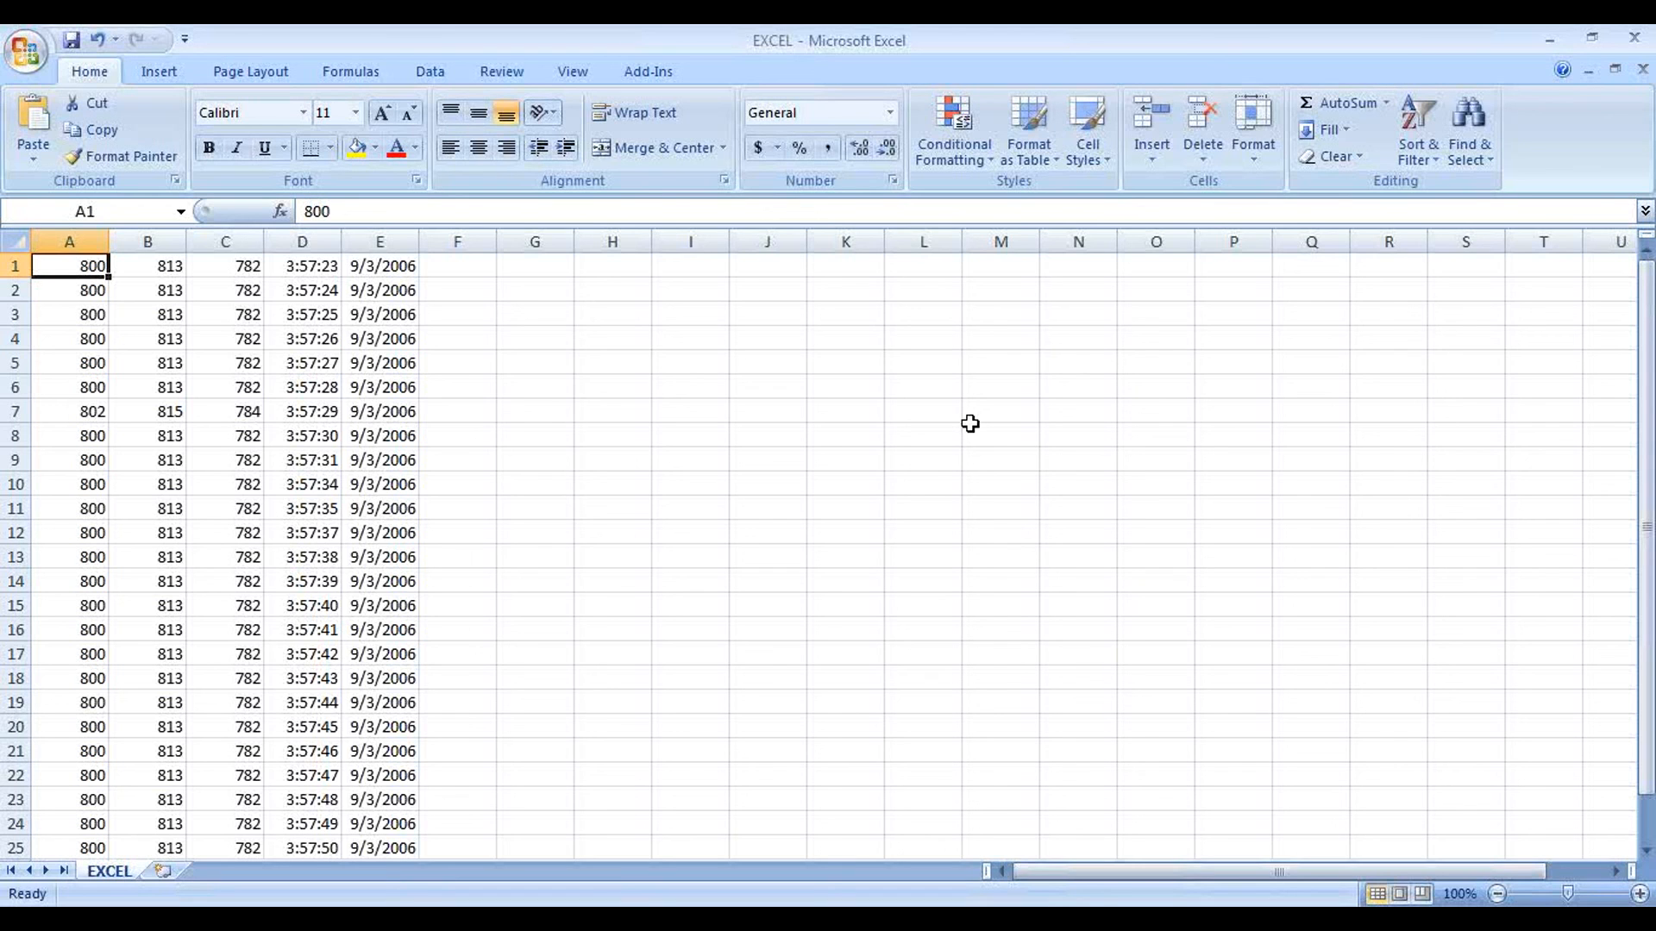
{"action": "left_click", "coordinate": [747, 919]}
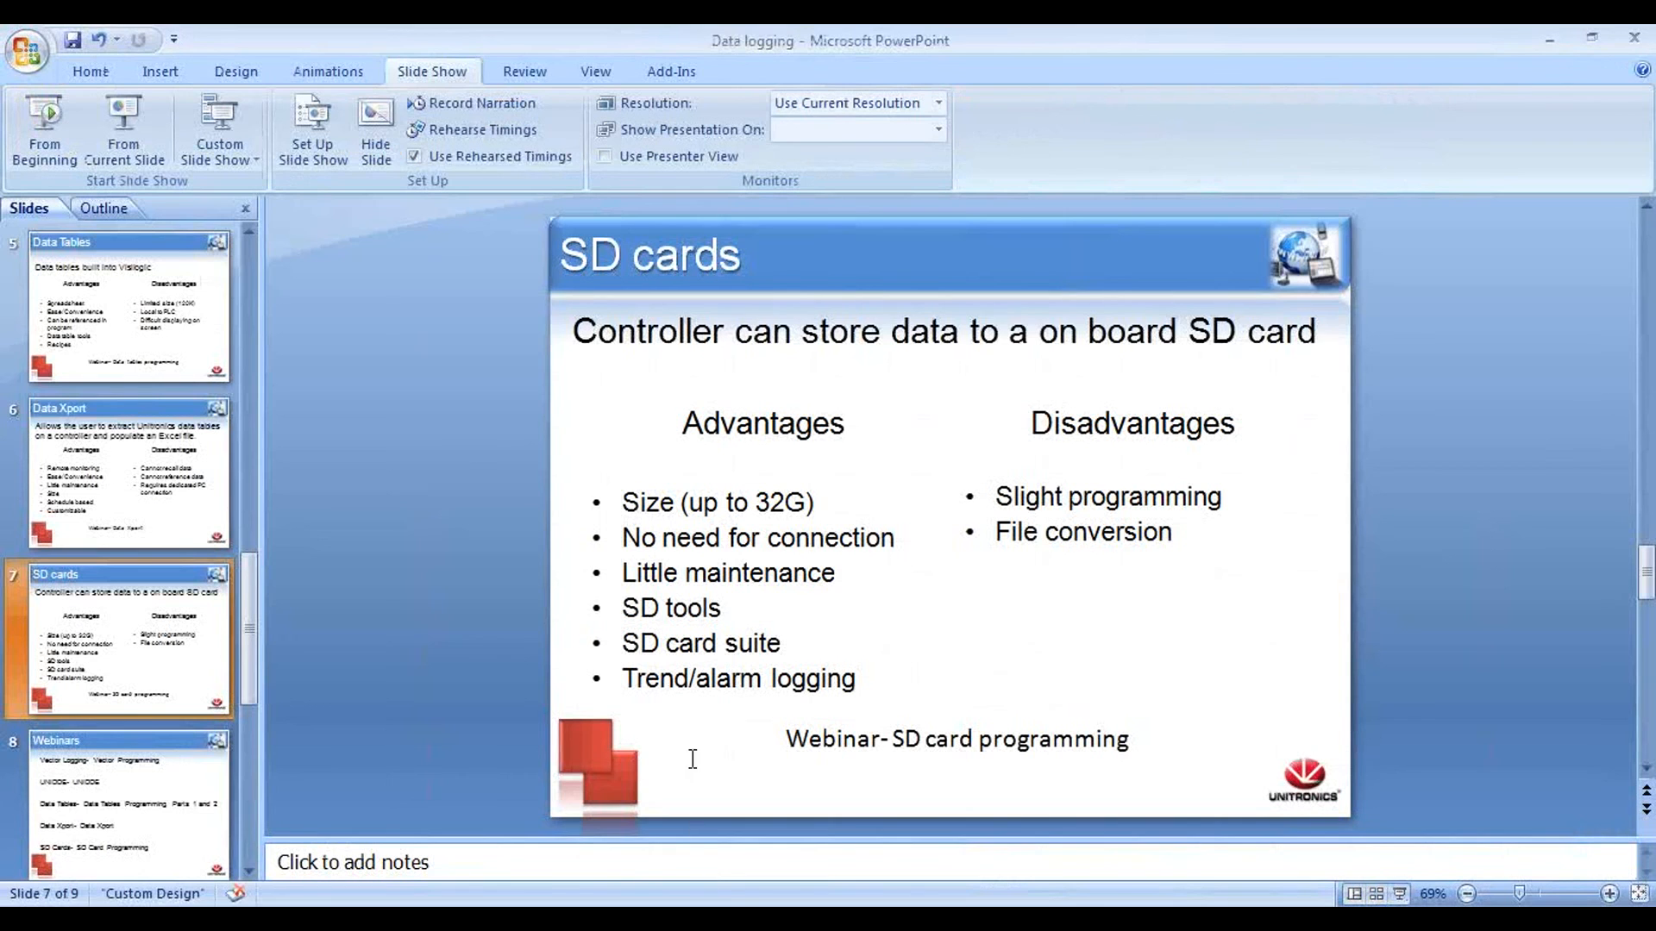